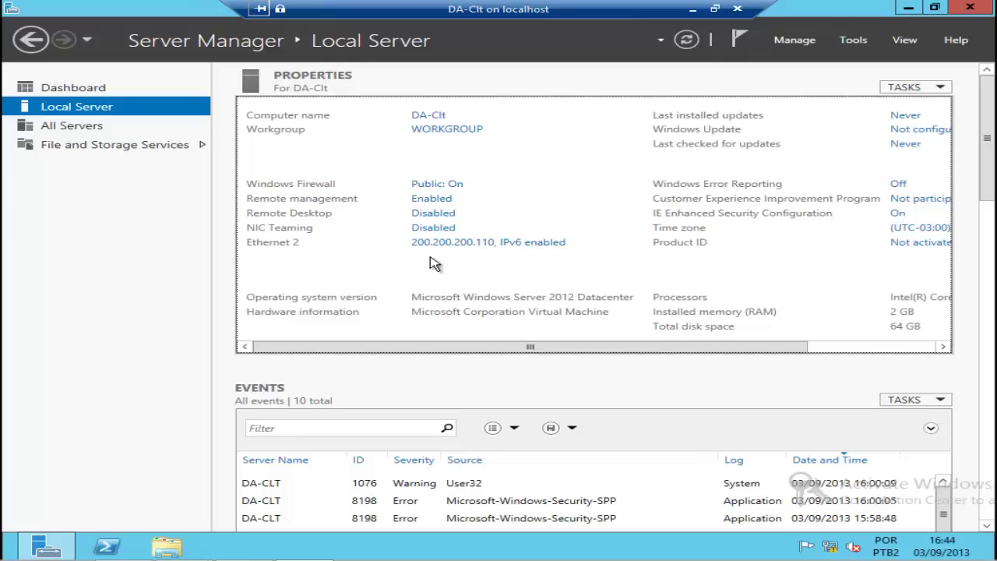
Step: Open Command Prompt and ping 192.168.200.100, which fails to answer
key(super)
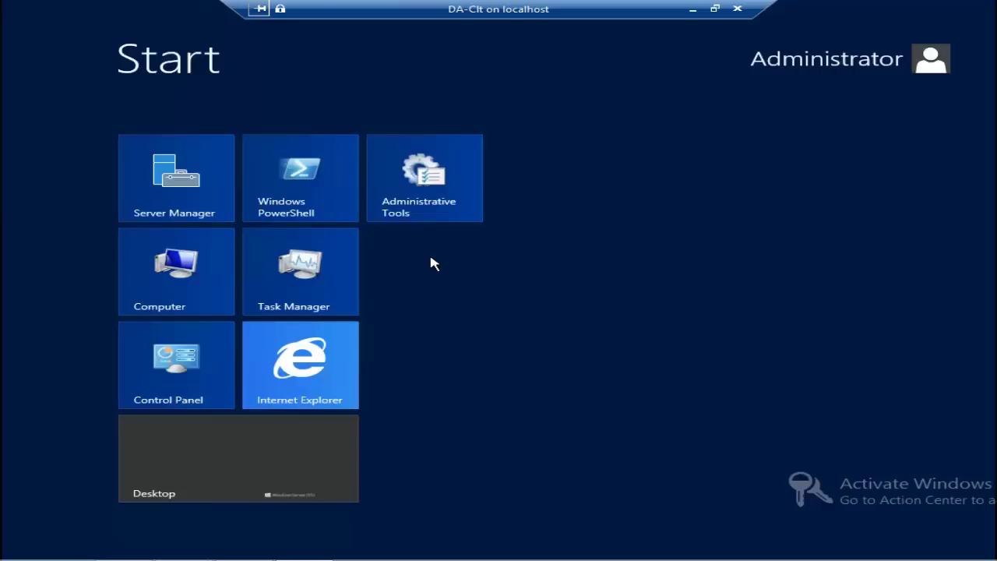
text(cmd)
key(Return)
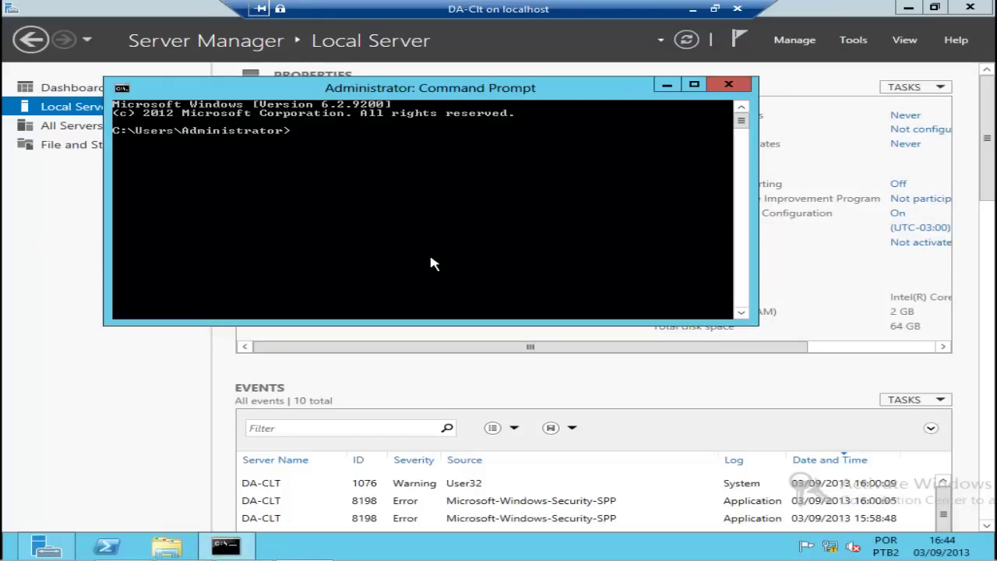
text(ping 192.16)
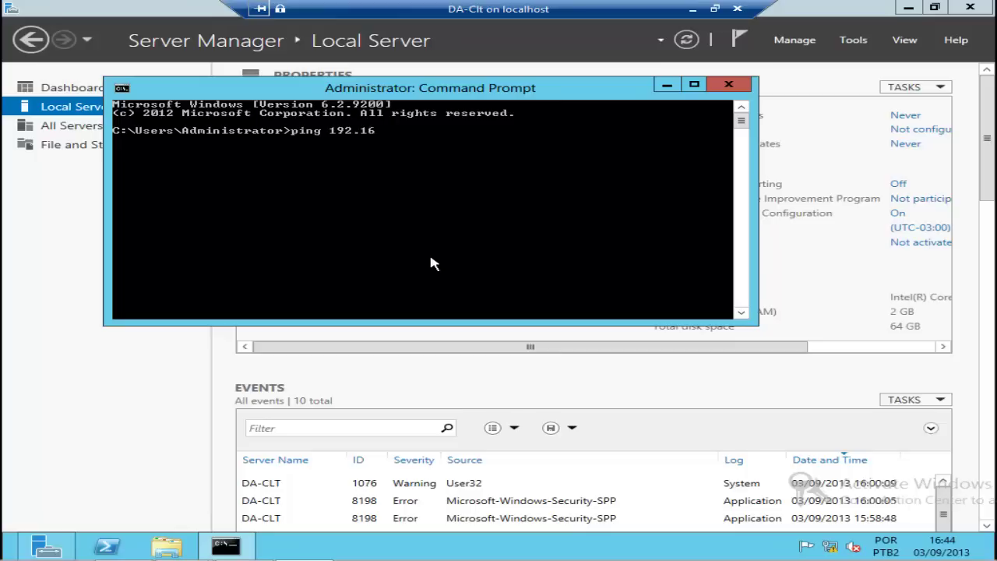
text(8.200.100)
key(Return)
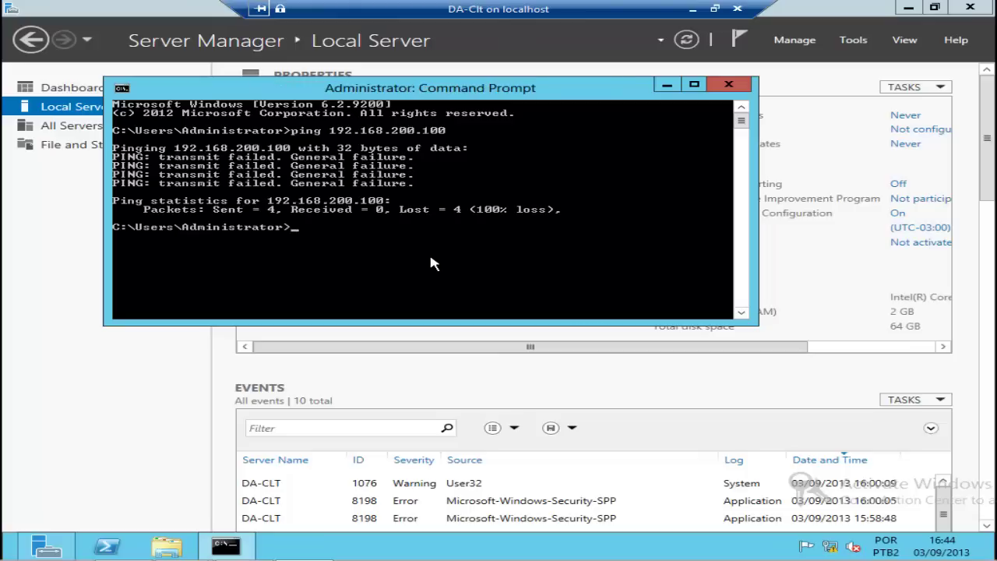
Step: Attempt a remote desktop connection with mstsc /v:192.168.200.100, dismiss the error, and return to Start
text(mstsc /v:192.1168)
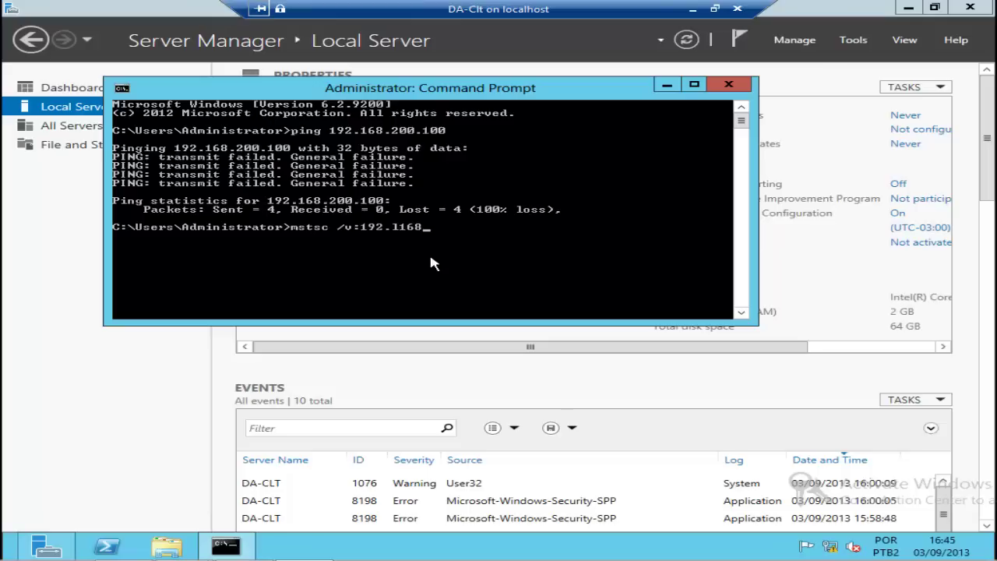
key(BackSpace)
key(BackSpace)
key(BackSpace)
key(BackSpace)
text(168.200.100)
key(Return)
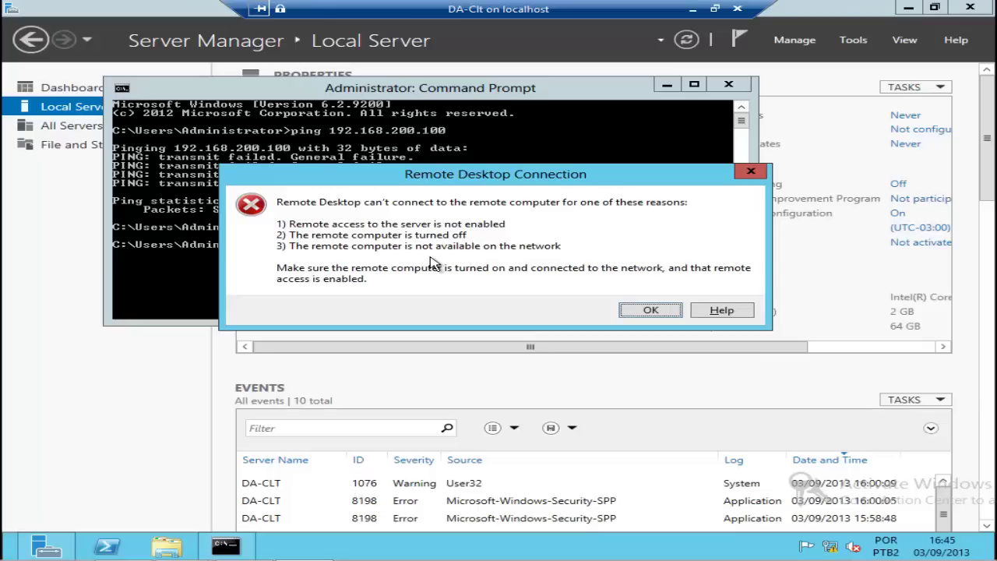
key(Return)
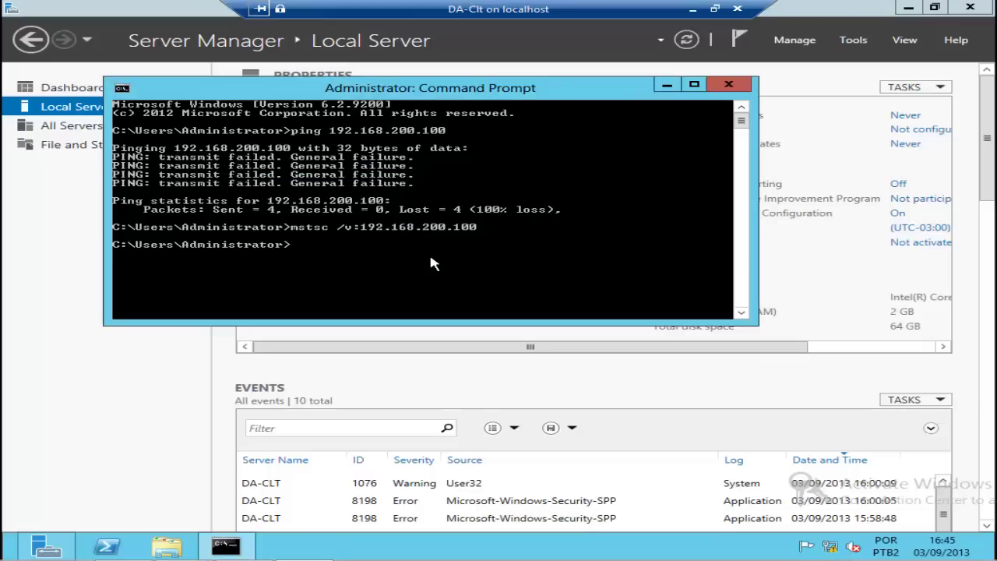
key(super)
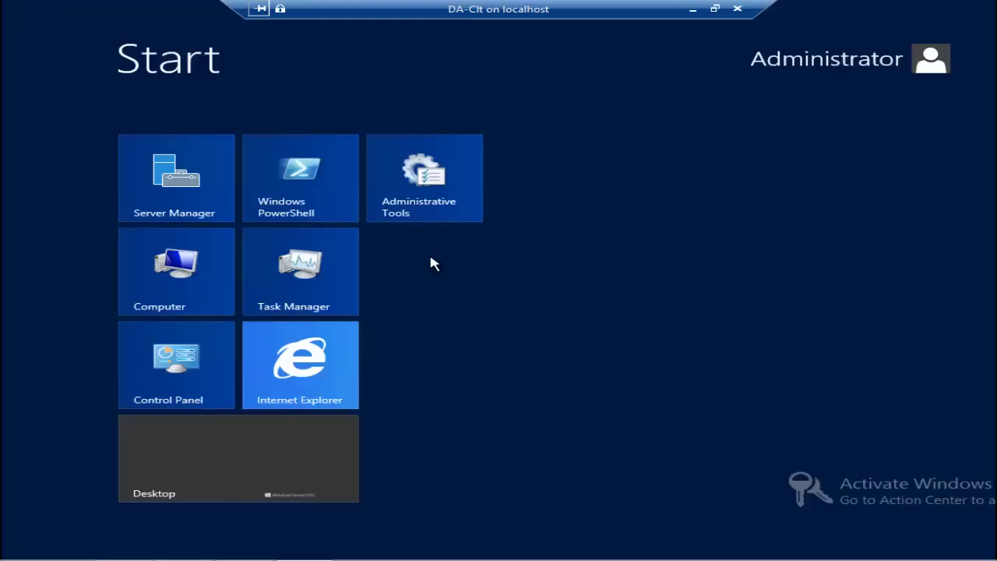
Step: Try opening the network shares at \\192.168.200.100 from the Start screen
text(\\)
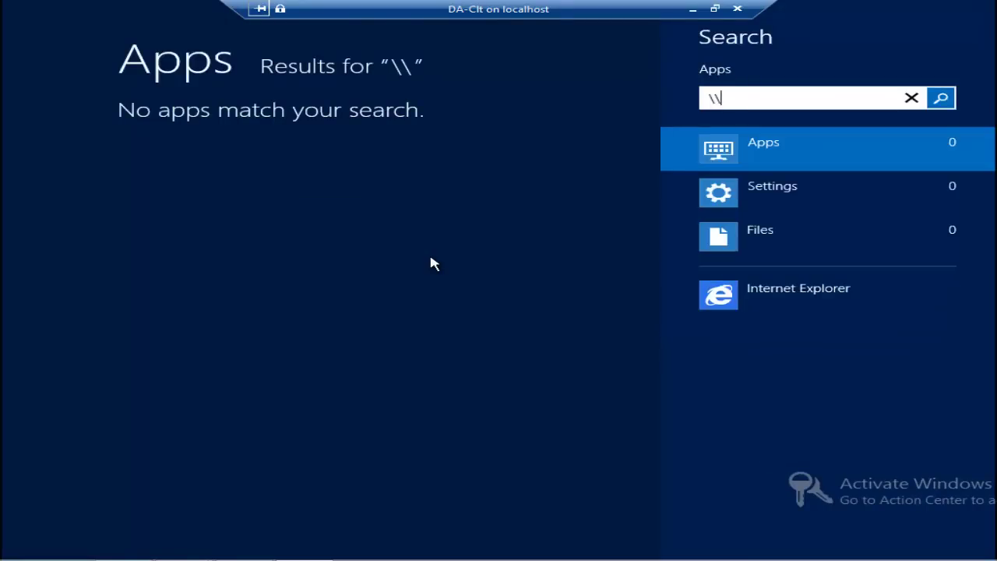
text(192.168)
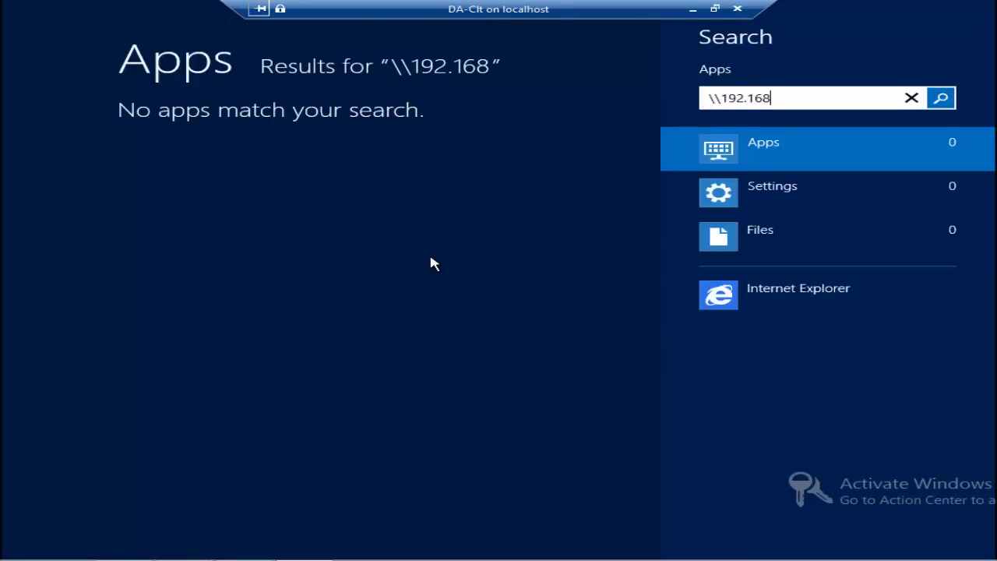
text(.200.100)
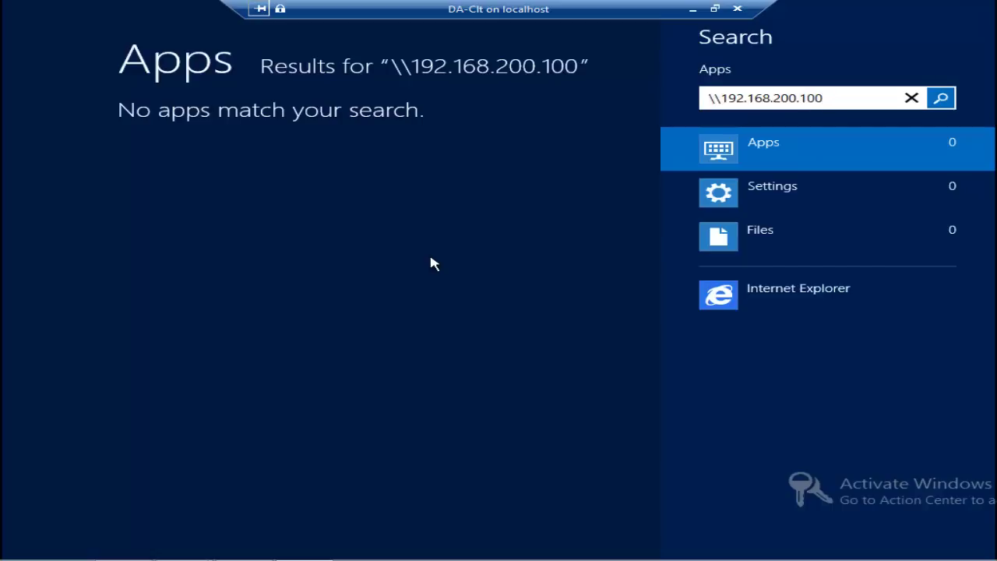
key(Return)
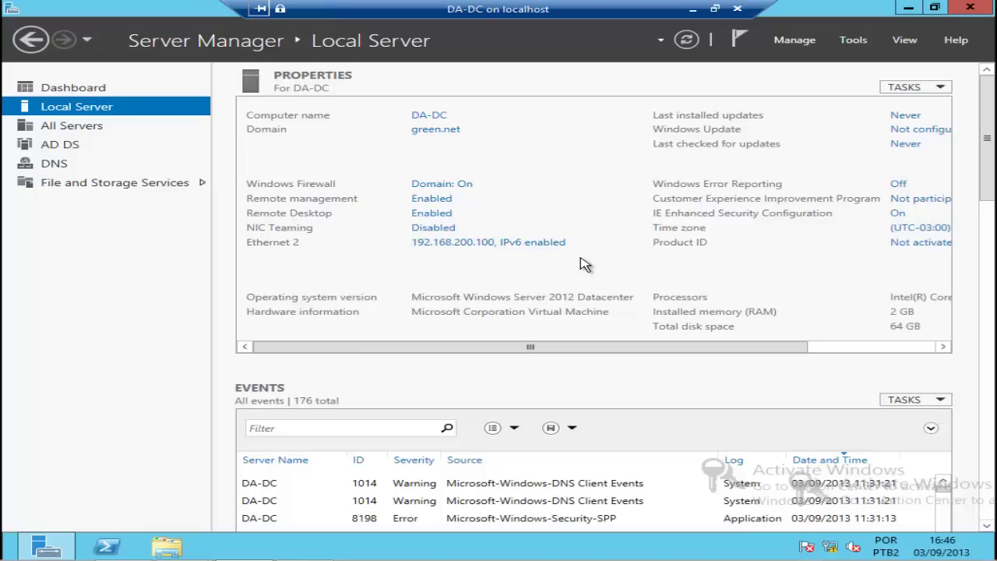
Step: Run Add Roles and Features as a role-based install on DA-DC, ticking Network Policy and Access Services plus its management tools
click(791, 47)
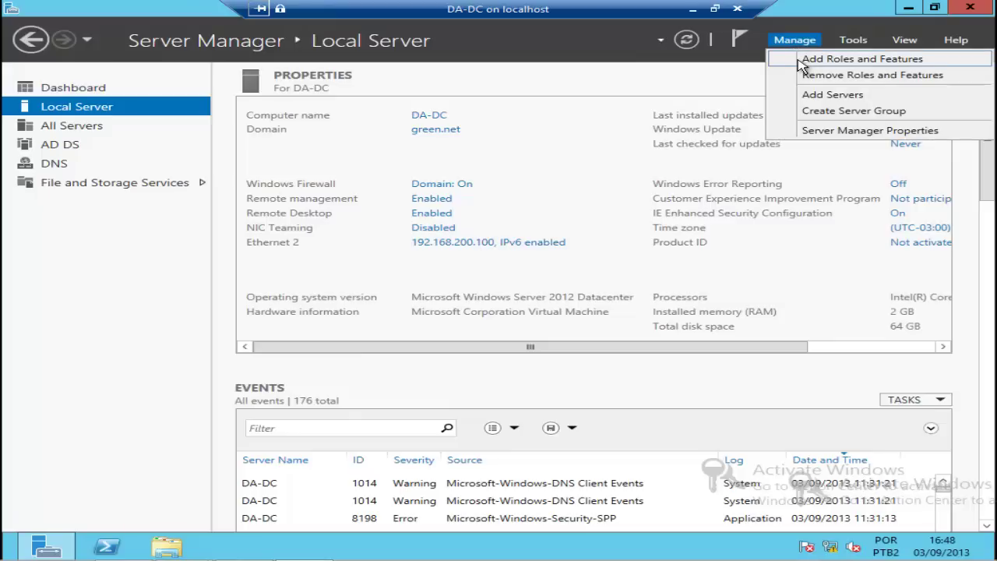
click(801, 62)
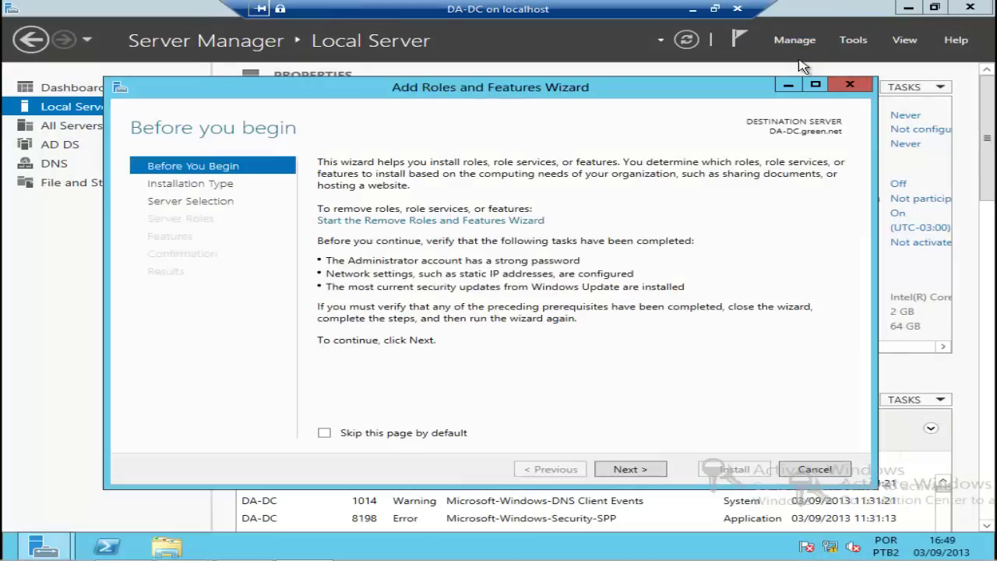
drag(616, 97, 658, 88)
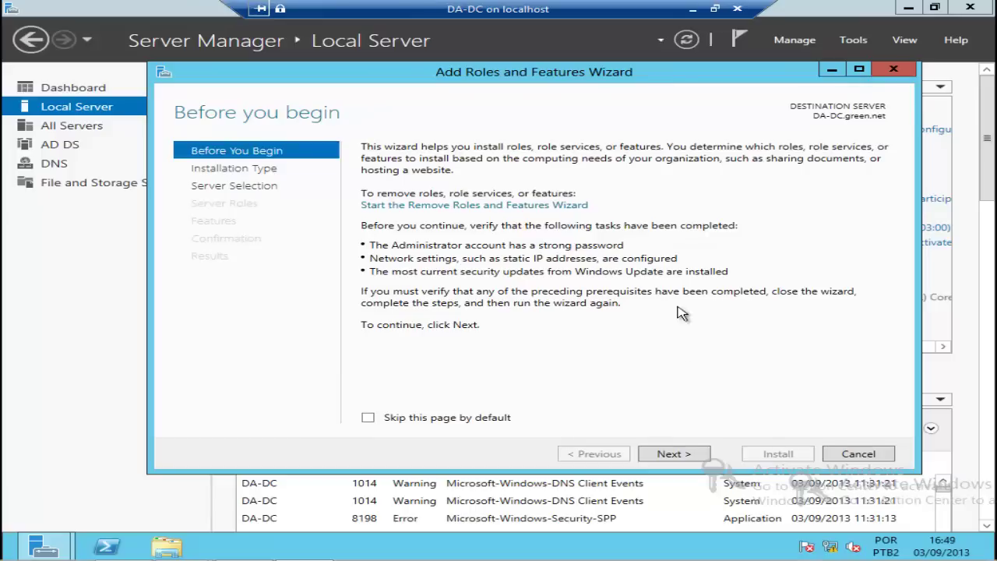
click(673, 455)
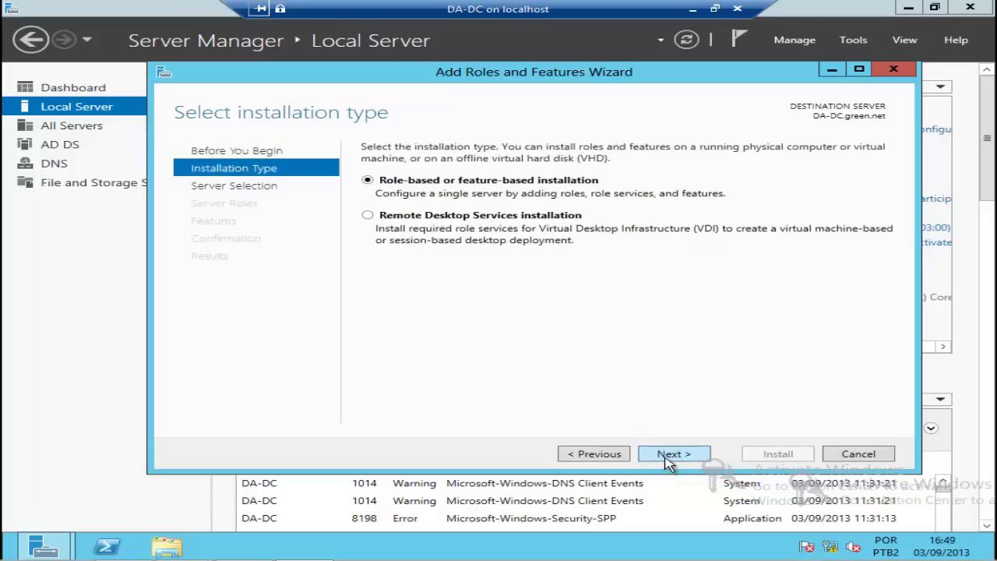
click(668, 460)
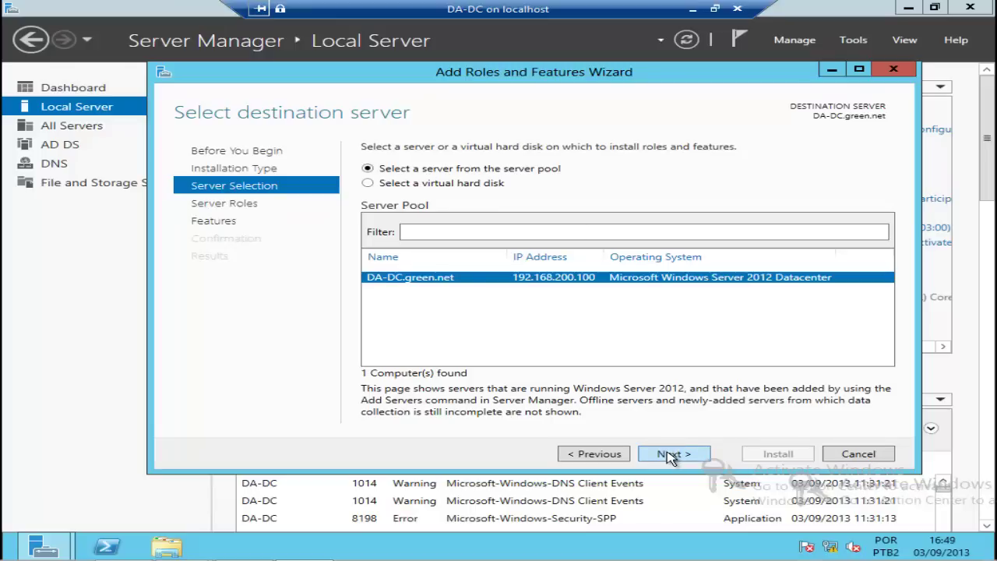
click(670, 456)
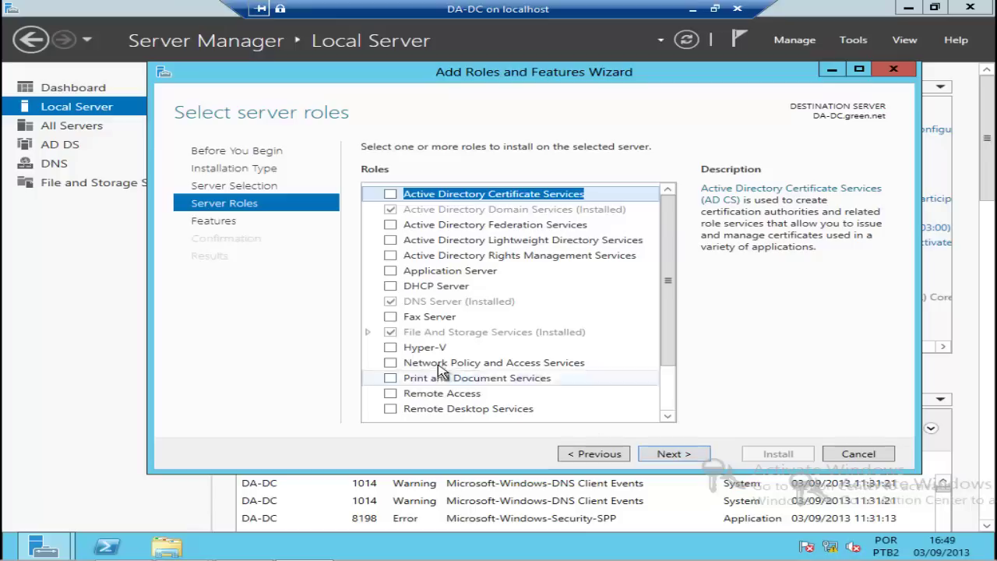
click(391, 363)
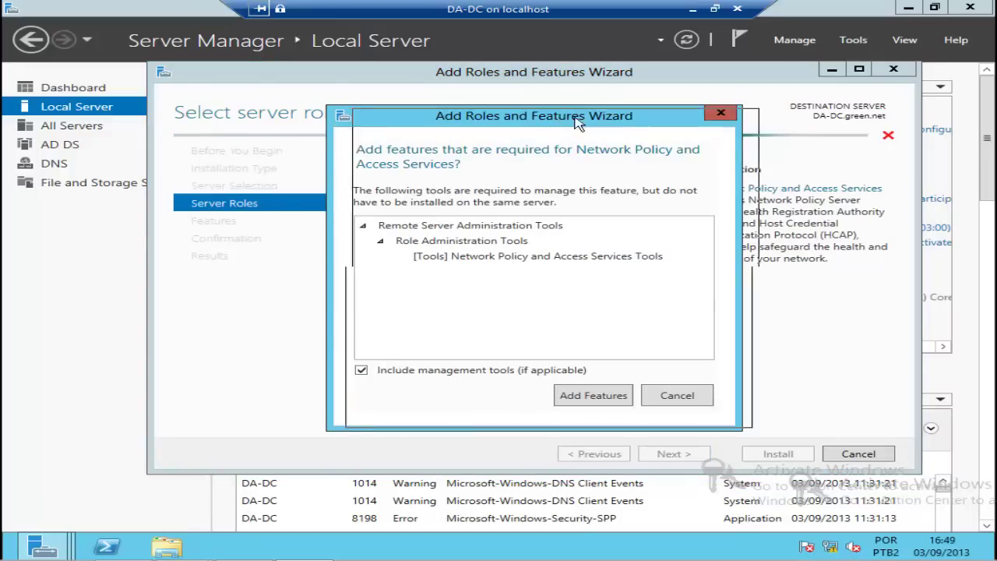
drag(556, 118, 596, 116)
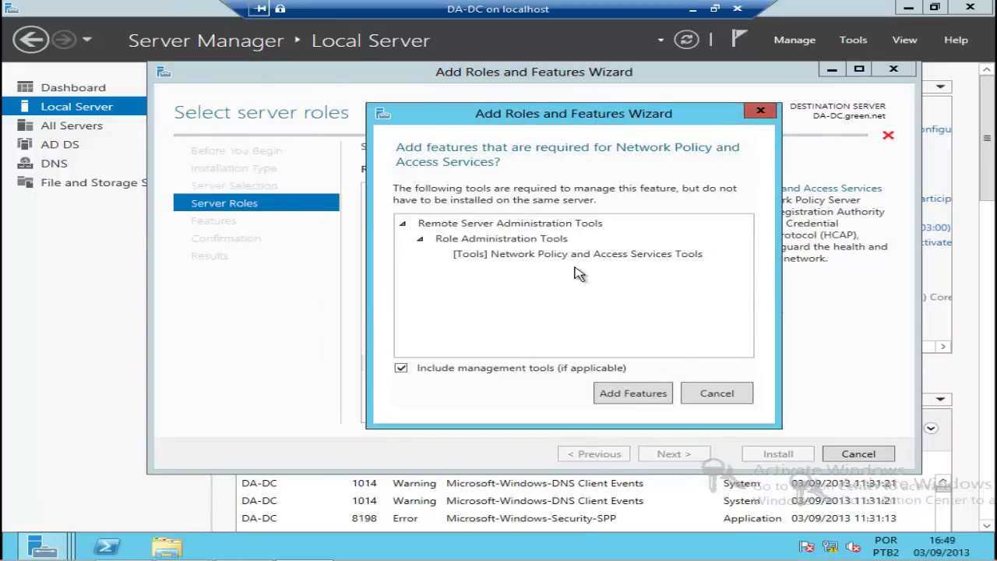
click(632, 393)
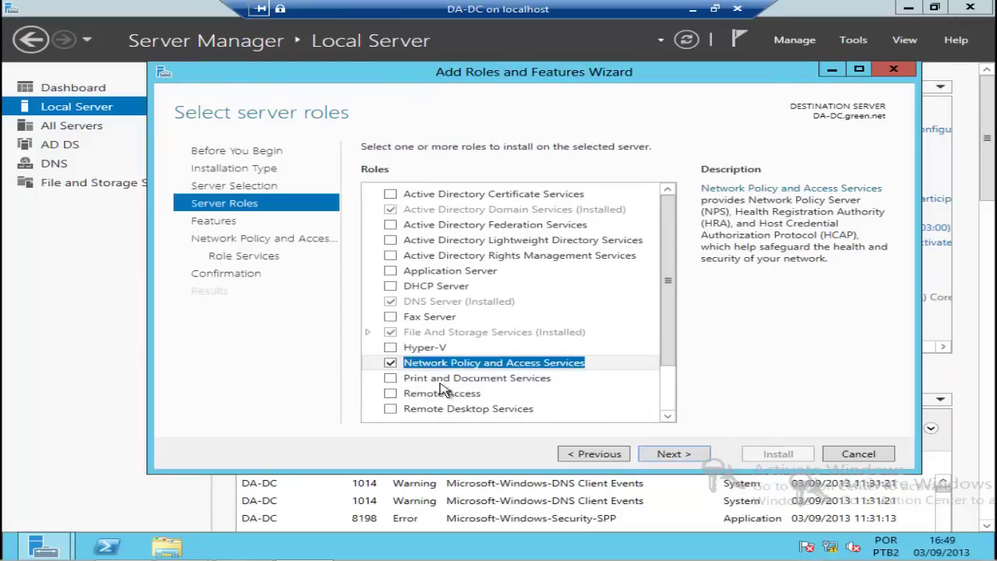
Step: Keep the Network Policy Server role service, install it, and close the wizard after success
click(670, 455)
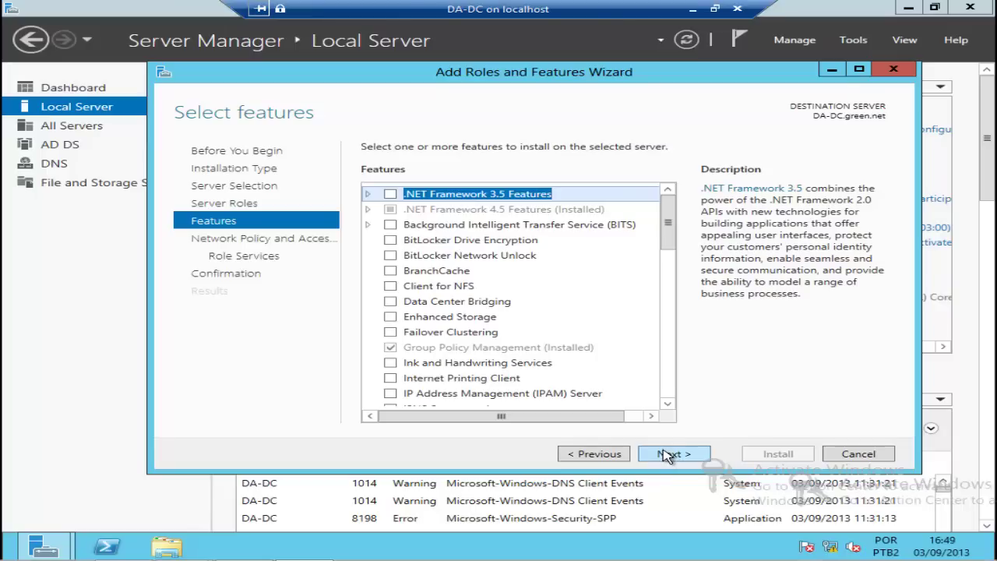
click(668, 458)
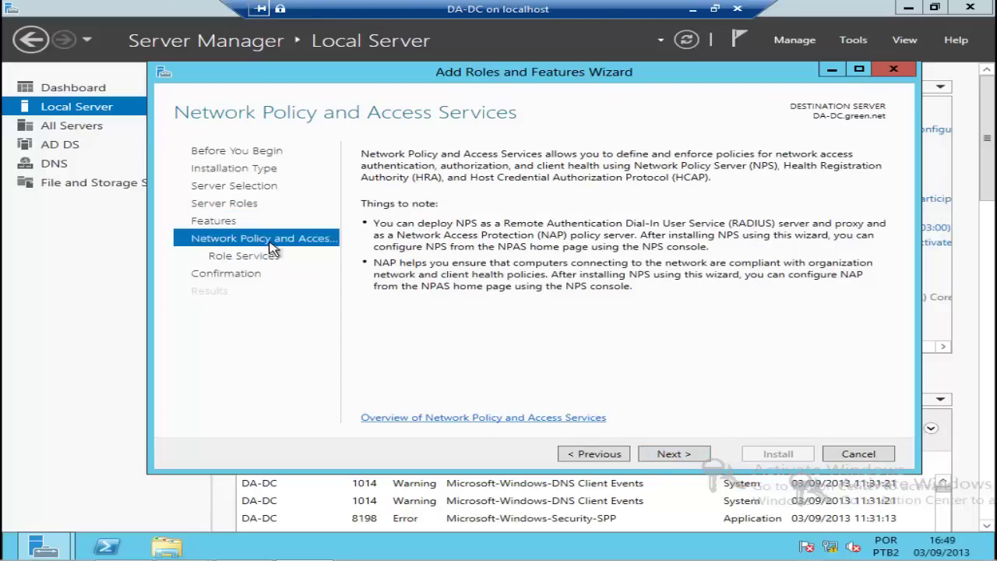
click(671, 457)
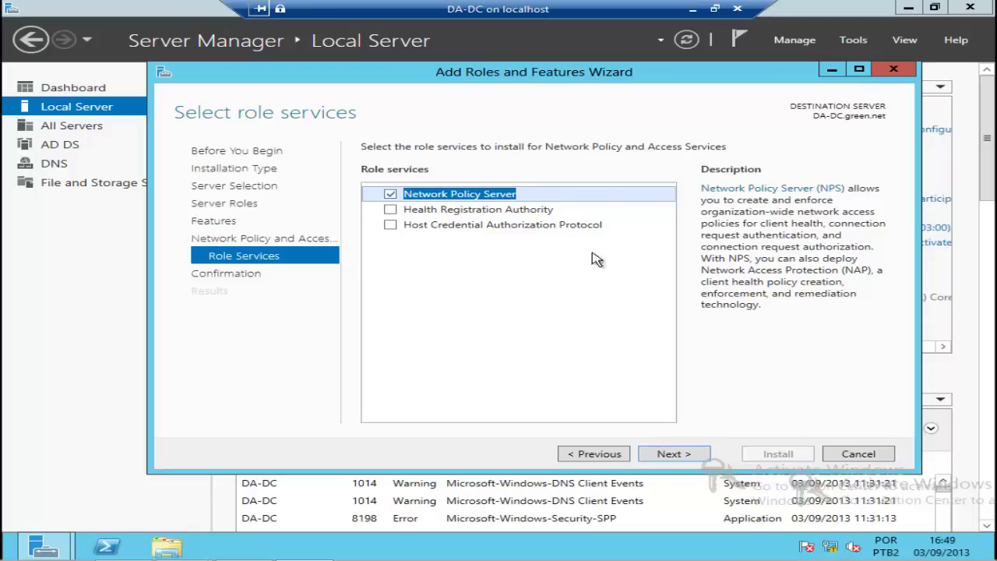
click(674, 454)
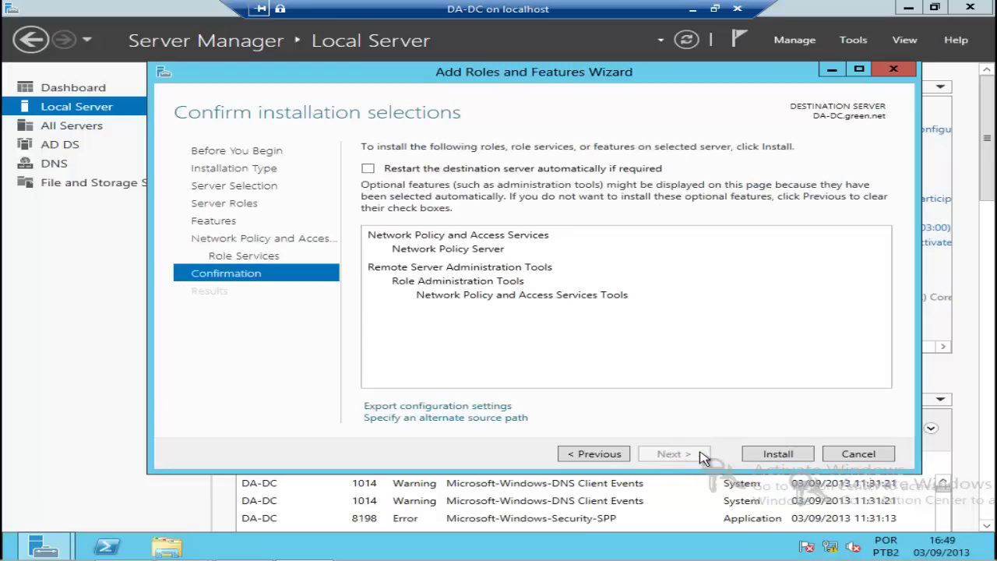
click(769, 457)
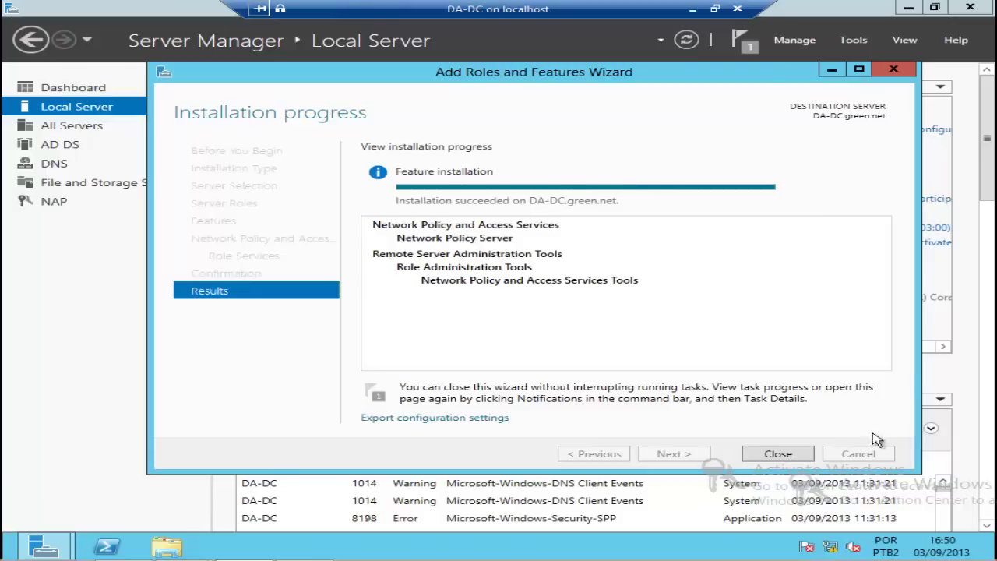
click(779, 454)
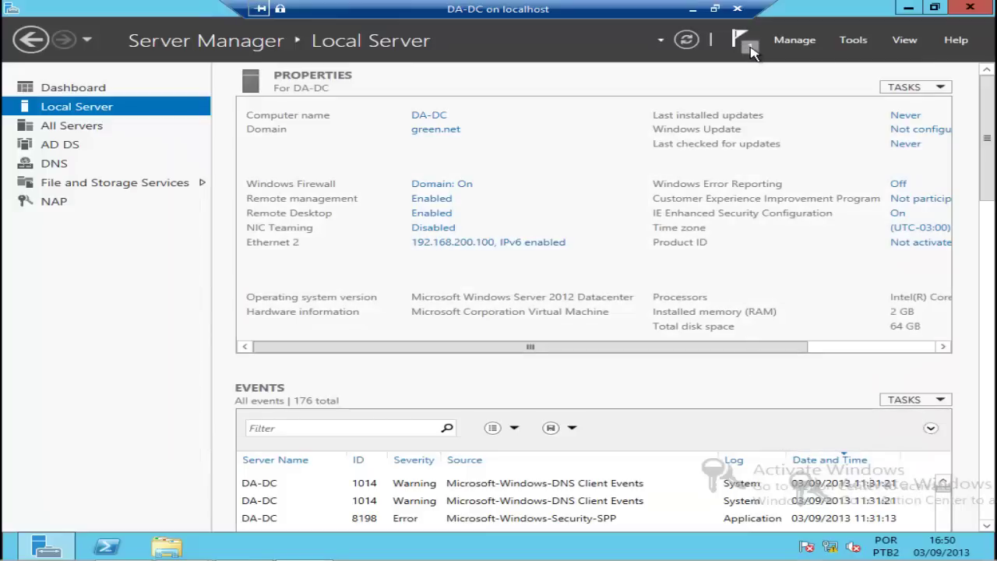
Step: Remove the finished Feature installation notification and bring up the administrative Tools list
click(751, 51)
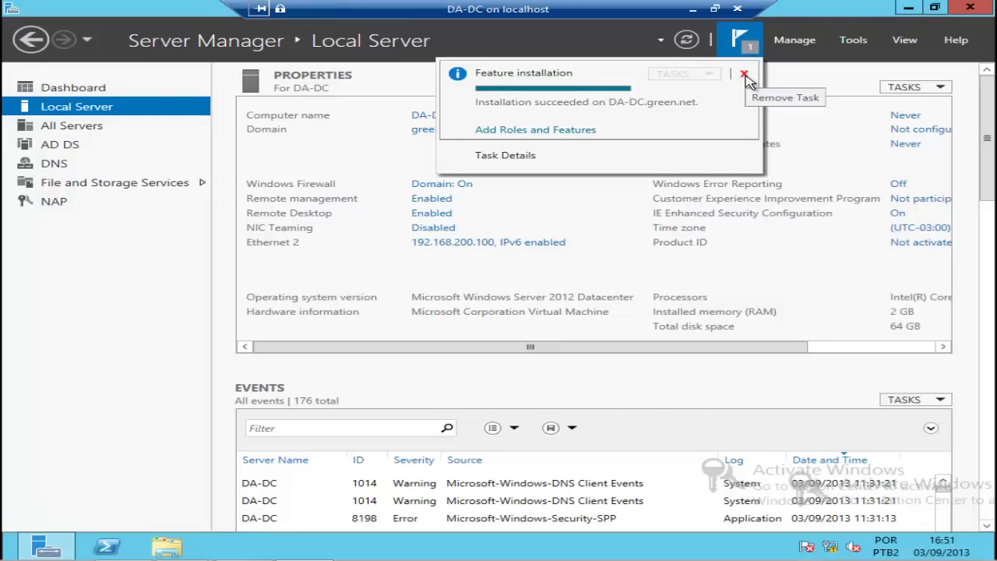
click(744, 75)
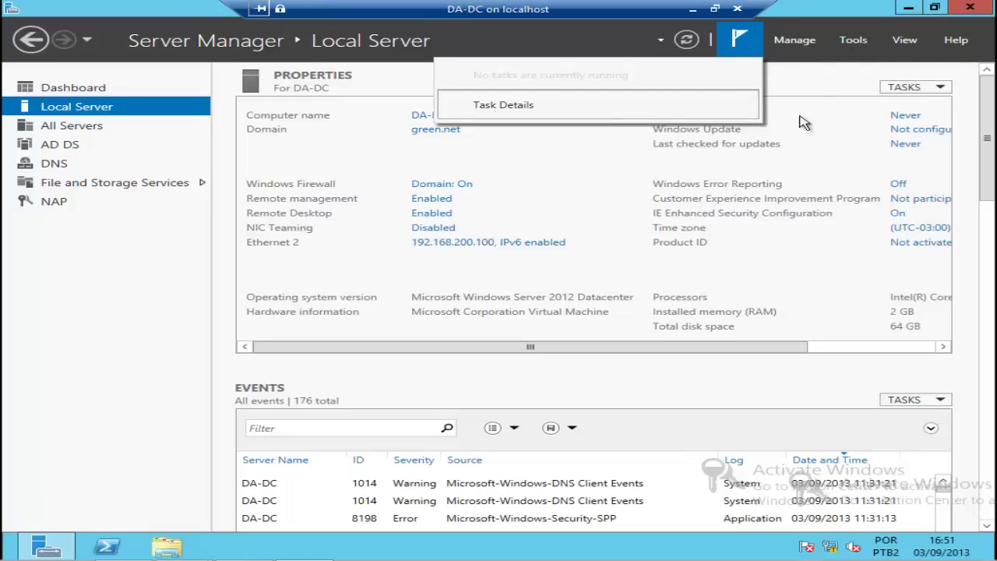
click(854, 46)
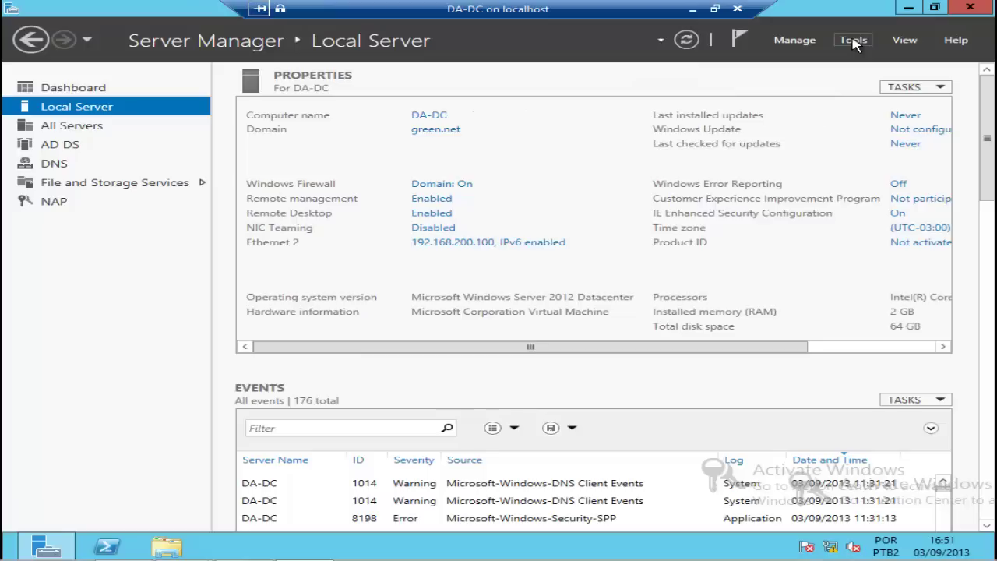
click(854, 43)
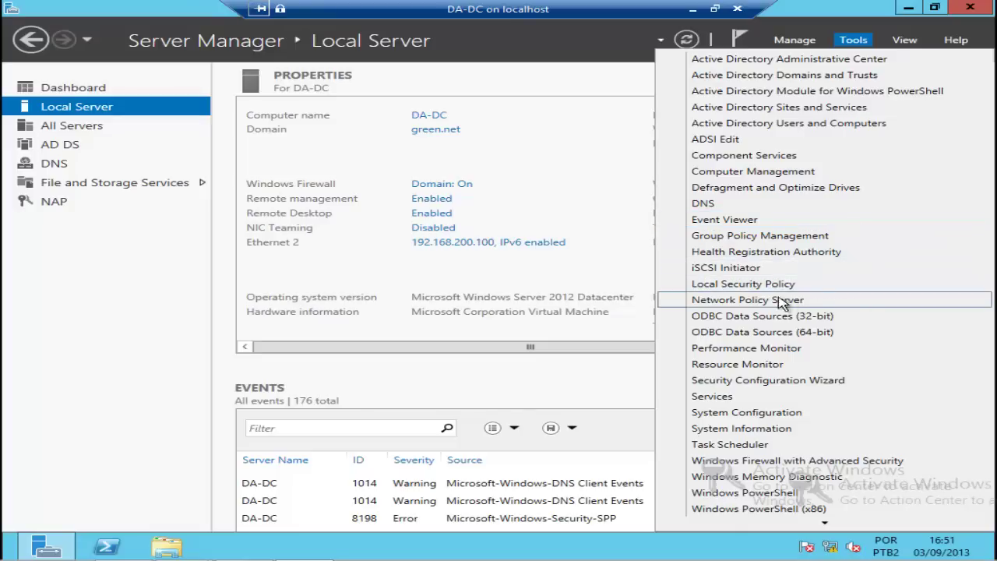
Step: Launch Network Policy Server, centre its console, then minimize it
click(820, 302)
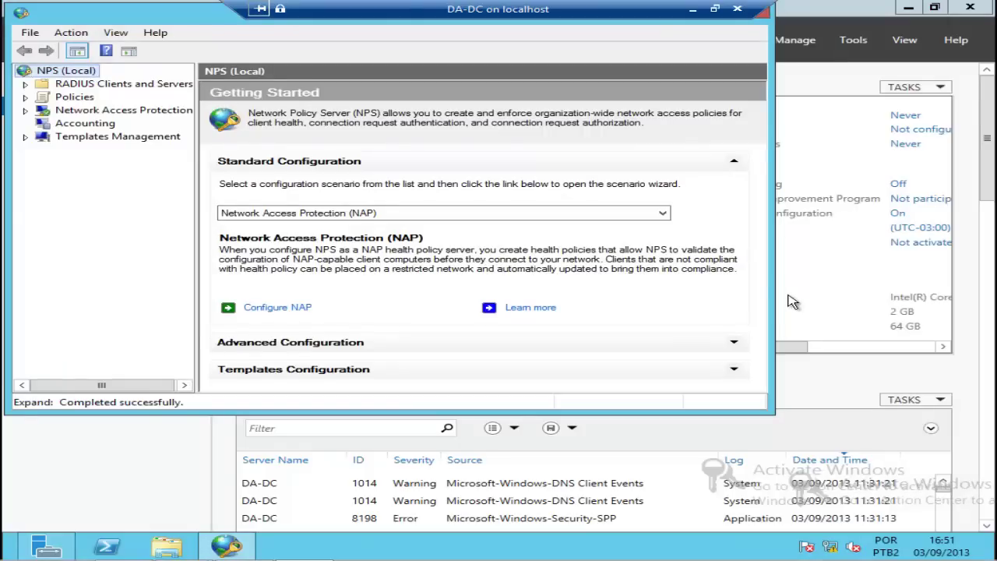
drag(213, 13, 320, 71)
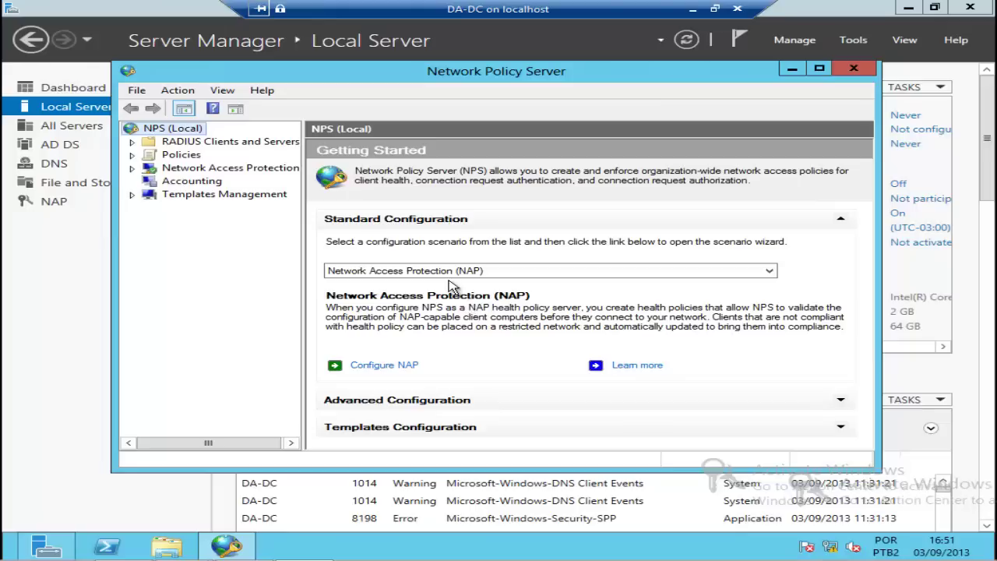
click(792, 70)
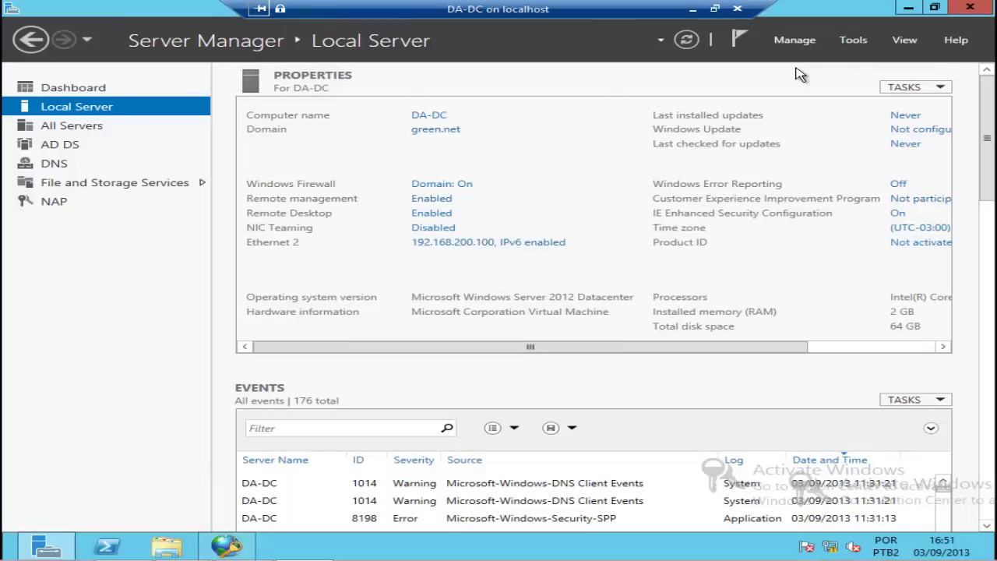
Step: Open Active Directory Users and Computers on Tecnicos, widen the Name column and review its two users
click(856, 43)
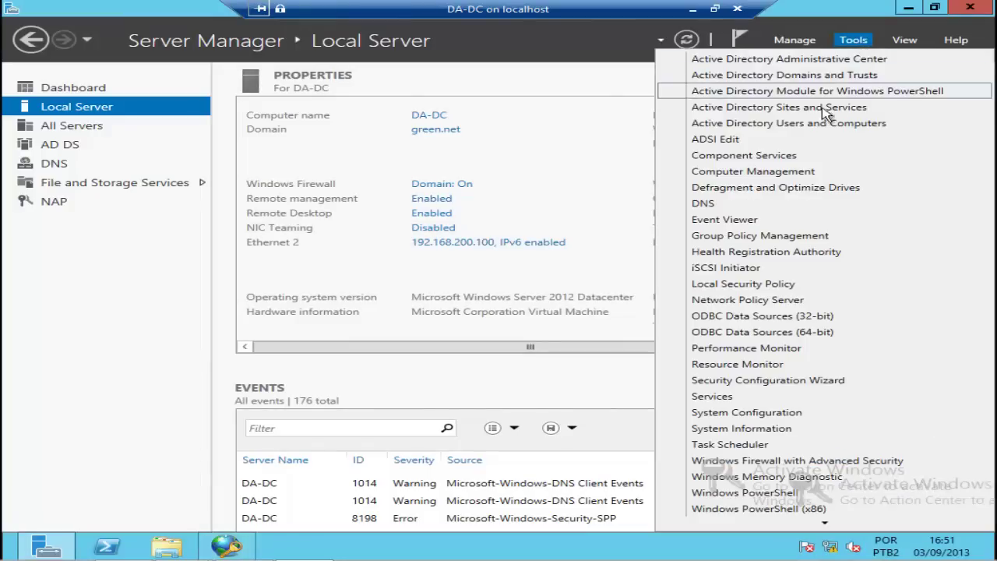
click(872, 129)
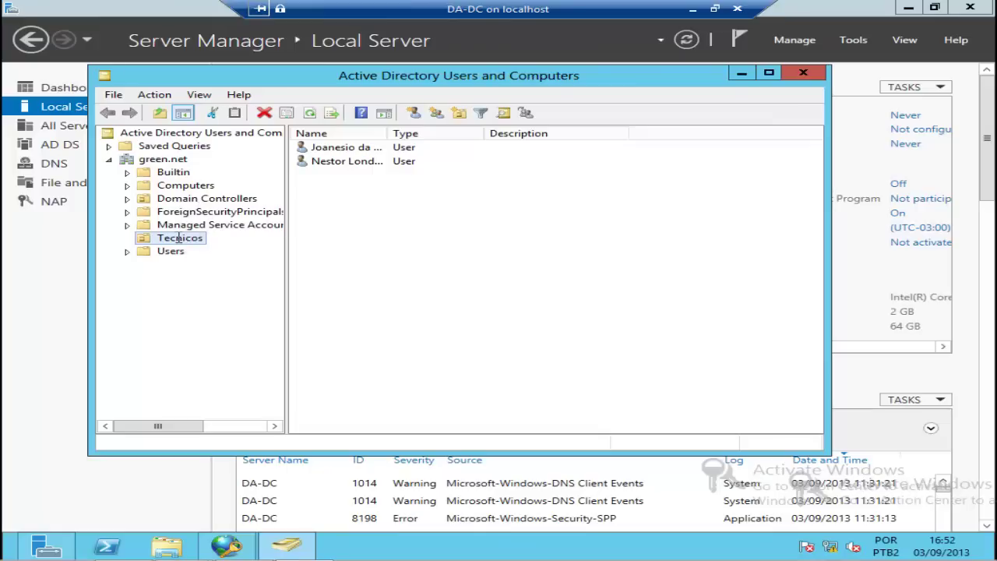
double_click(387, 132)
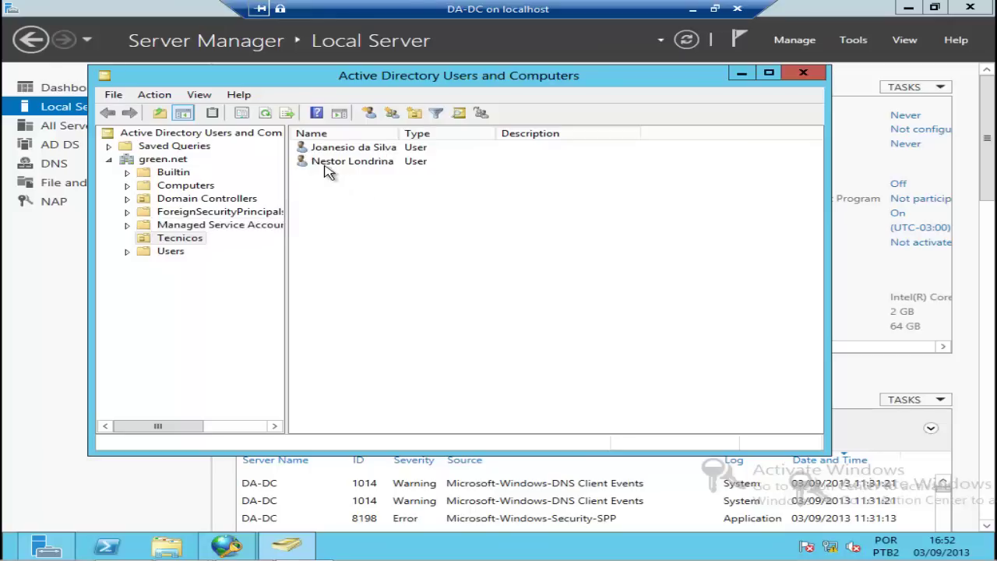
click(385, 162)
key(Up)
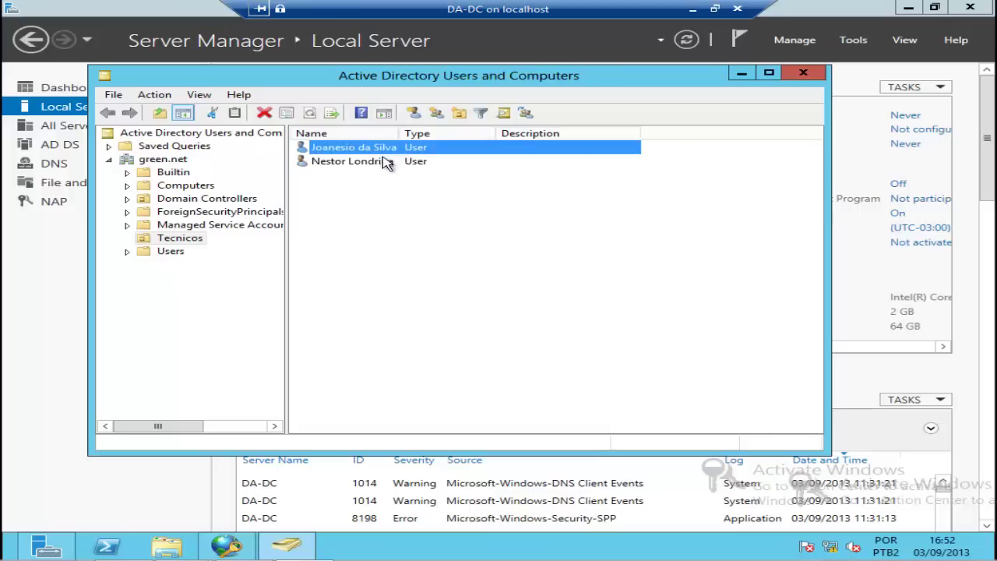
click(381, 165)
key(Up)
click(379, 162)
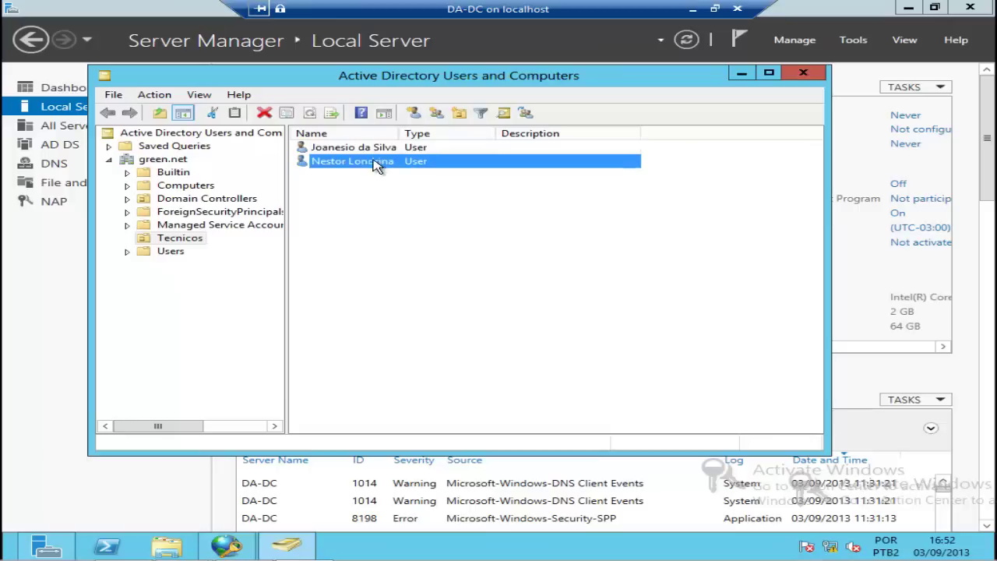
click(373, 151)
click(375, 166)
Step: Start creating a new group in the Tecnicos container
right_click(334, 183)
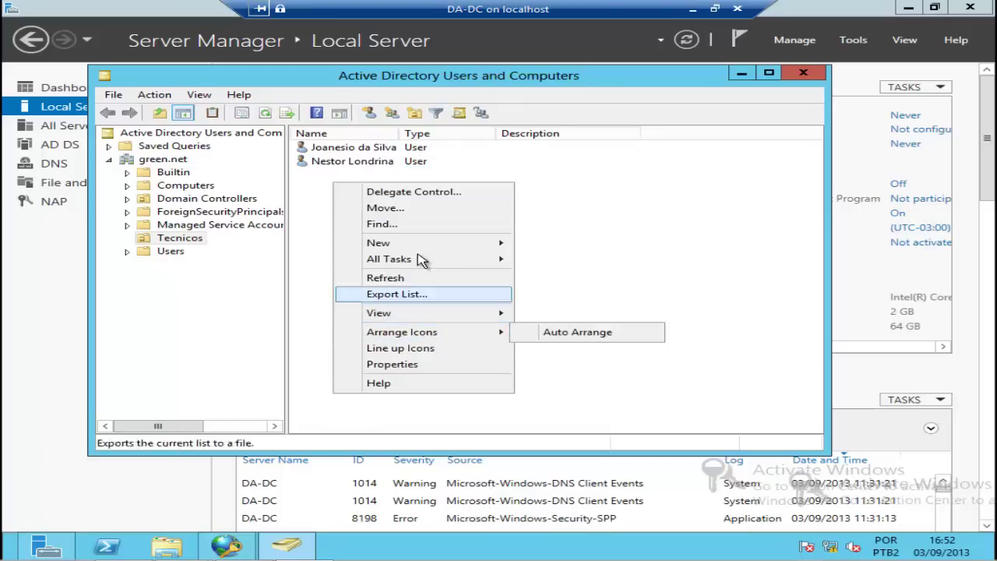
mouse_move(419, 247)
click(582, 282)
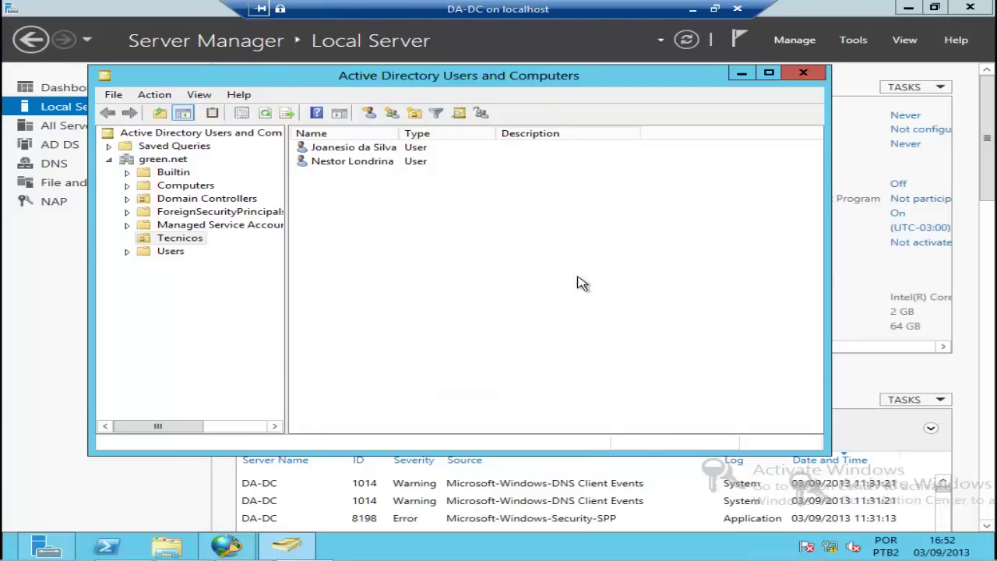
Step: Name the new group VPN, create it, and open its empty Members tab
text(VPN)
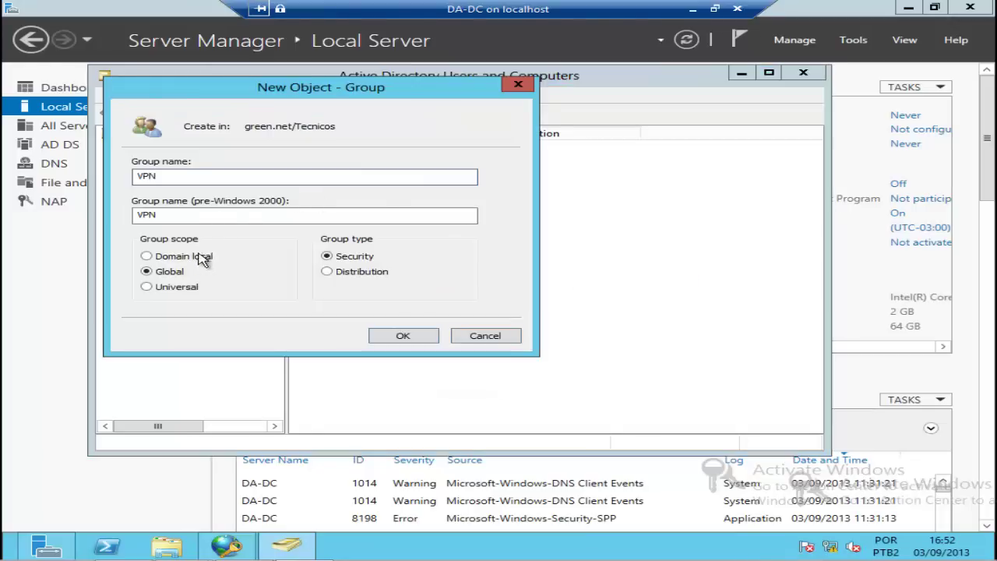
click(421, 336)
double_click(340, 178)
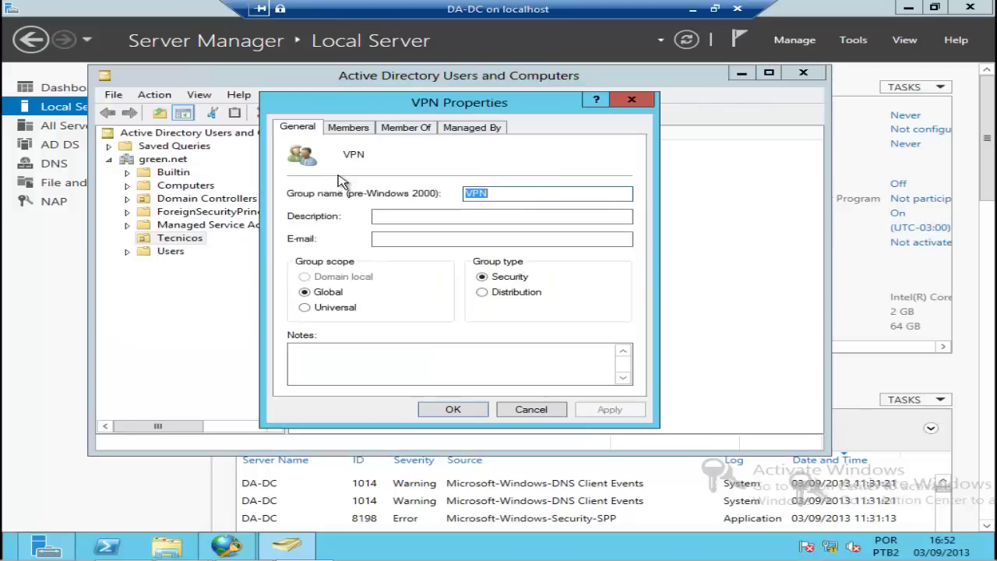
click(350, 129)
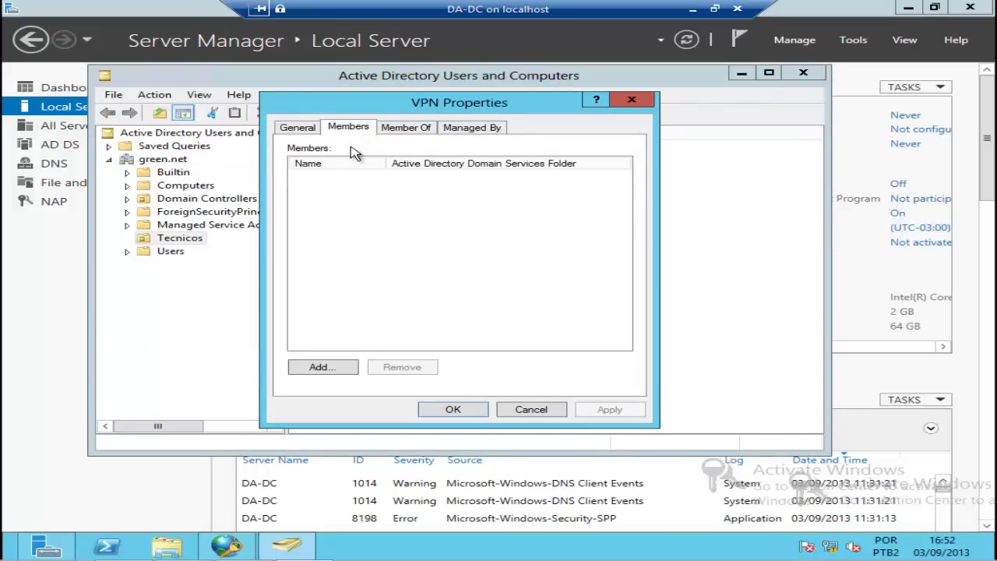
Step: Add the Tecnicos user account to VPN via Check Names, save the group, and minimize the console
click(329, 368)
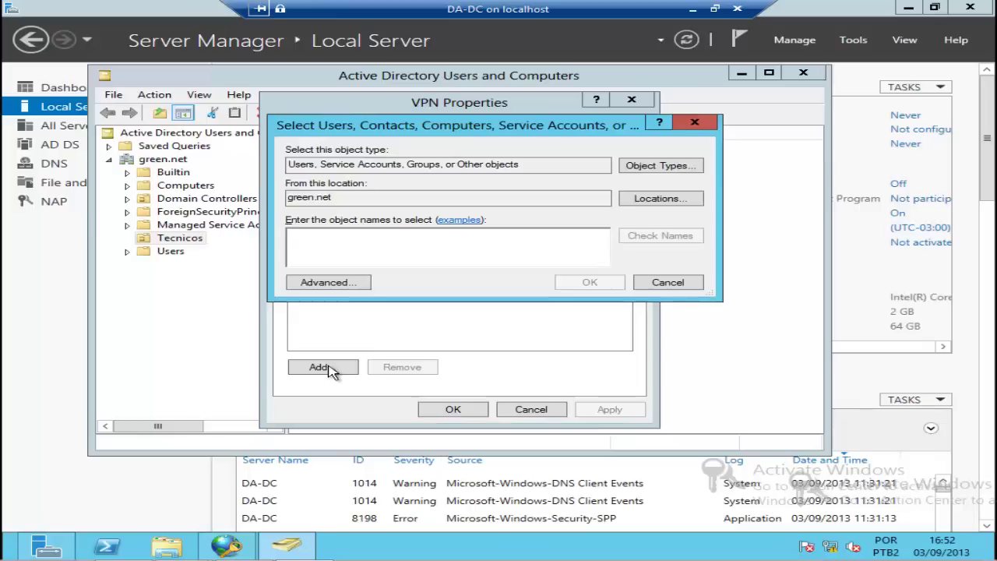
text(JOANESIO)
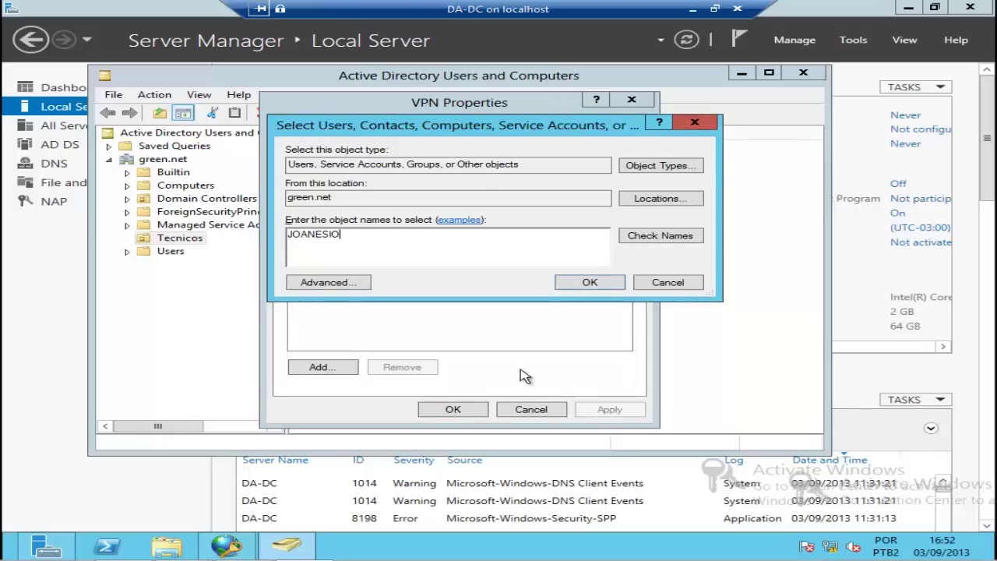
click(672, 241)
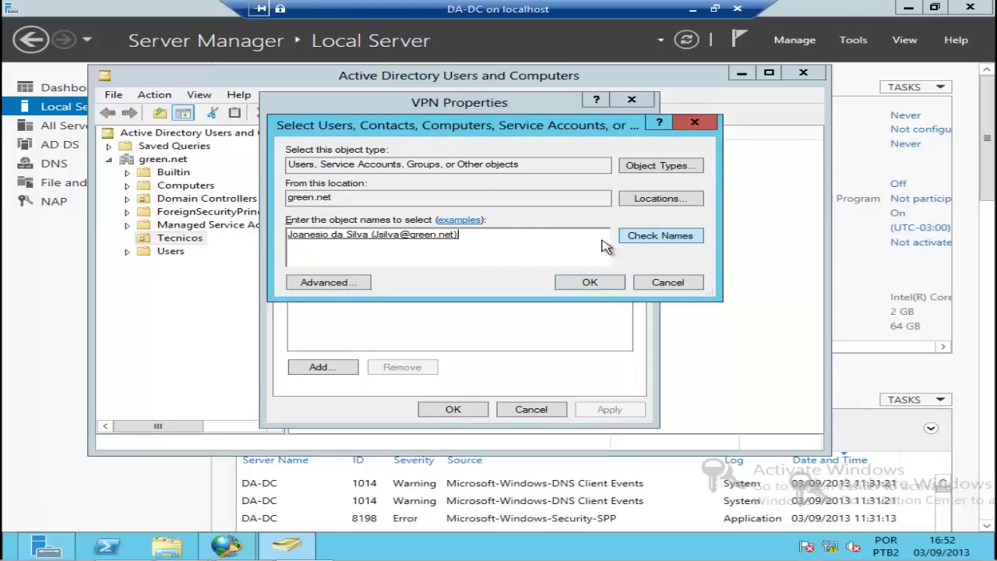
click(590, 283)
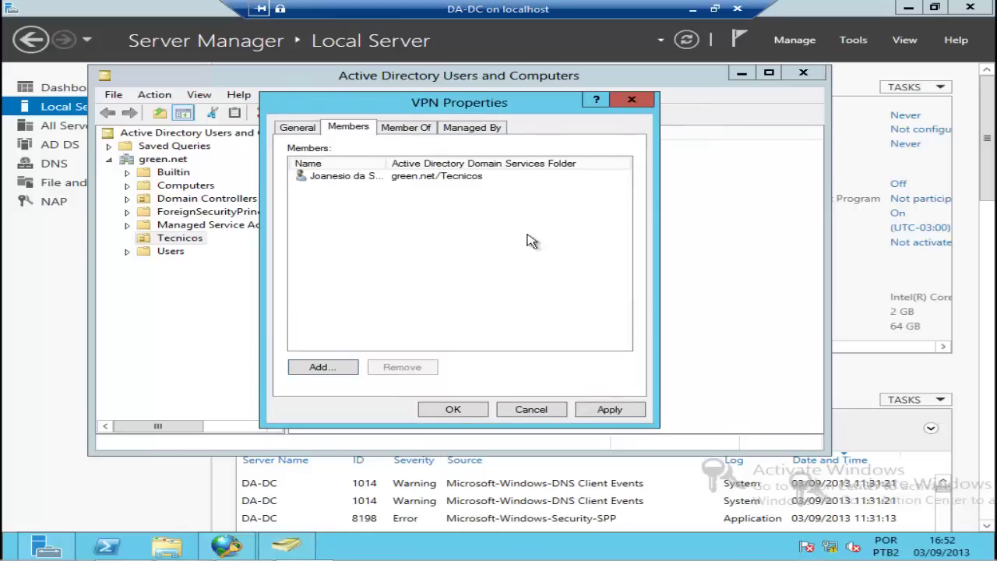
drag(386, 162, 404, 163)
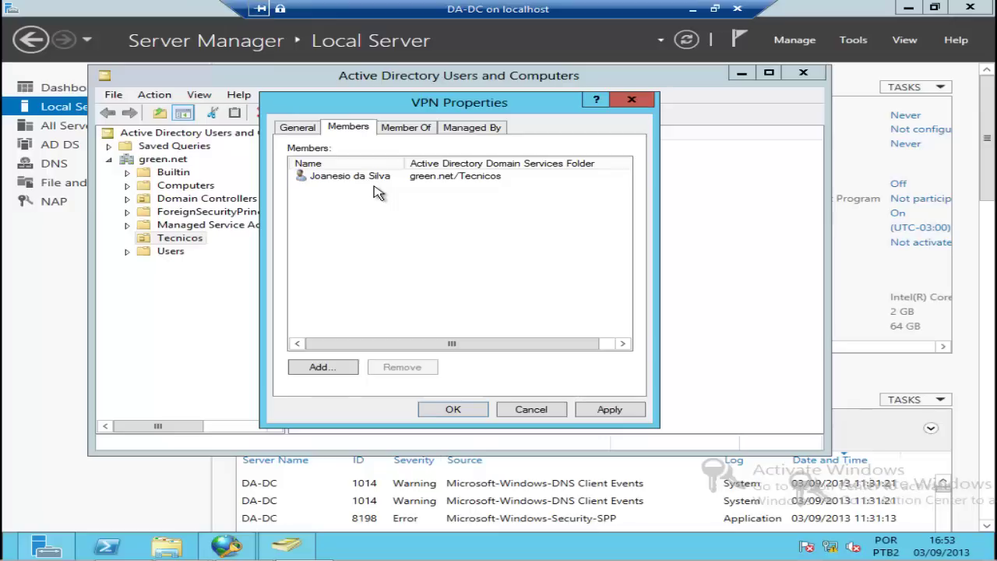
click(454, 411)
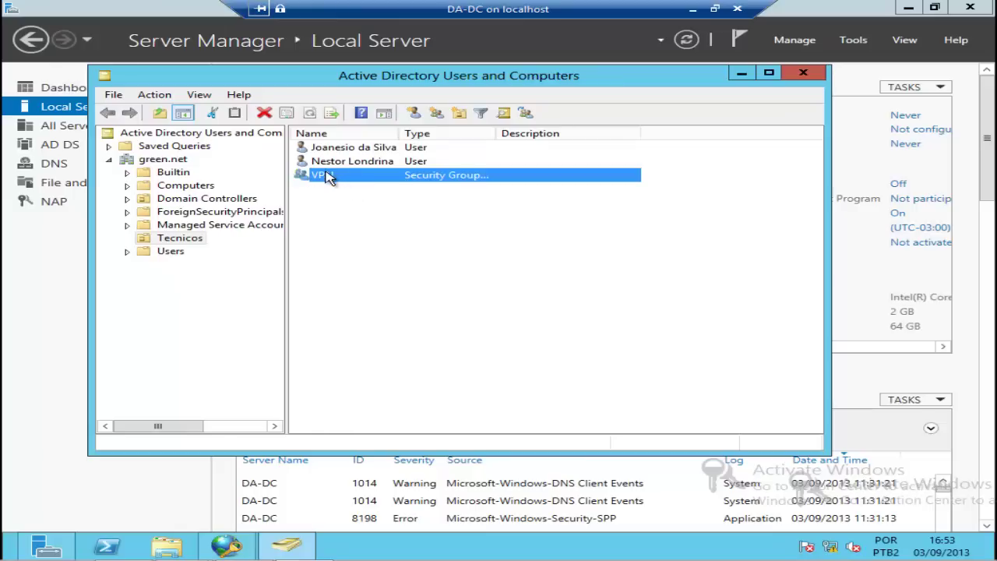
click(742, 75)
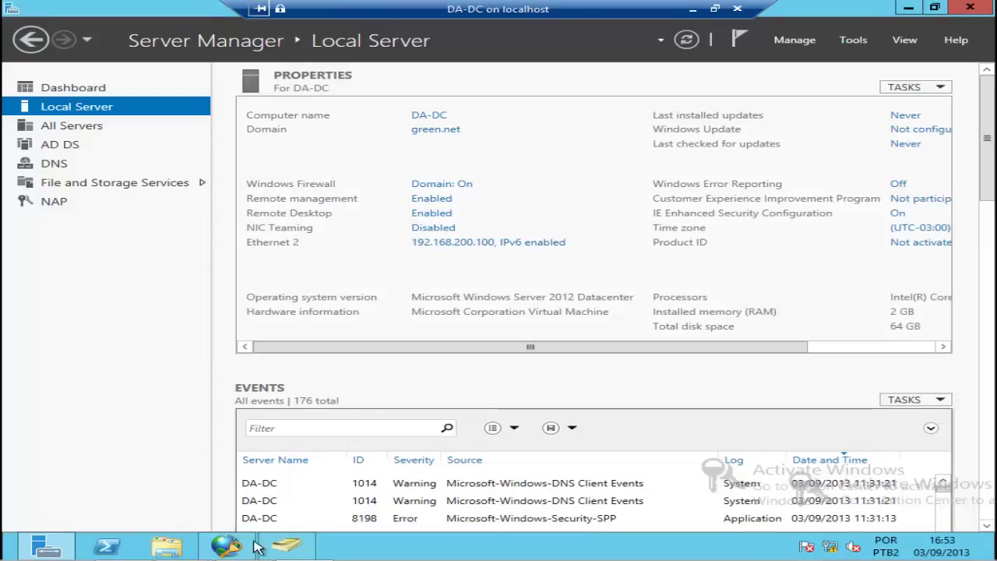
Step: Restore the NPS console and show Policies > Network Policies with its two default Deny Access policies
click(226, 547)
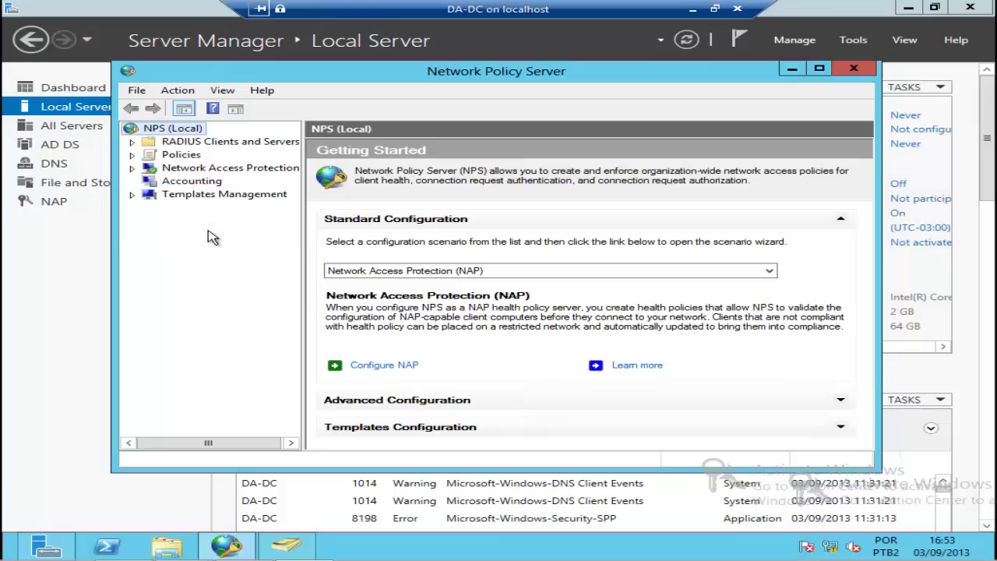
click(180, 155)
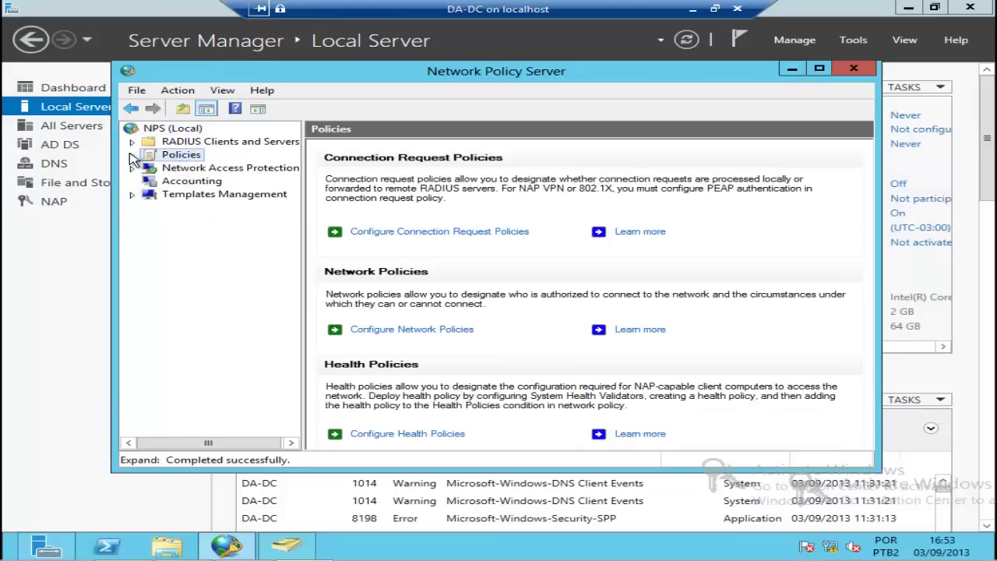
click(132, 155)
click(204, 184)
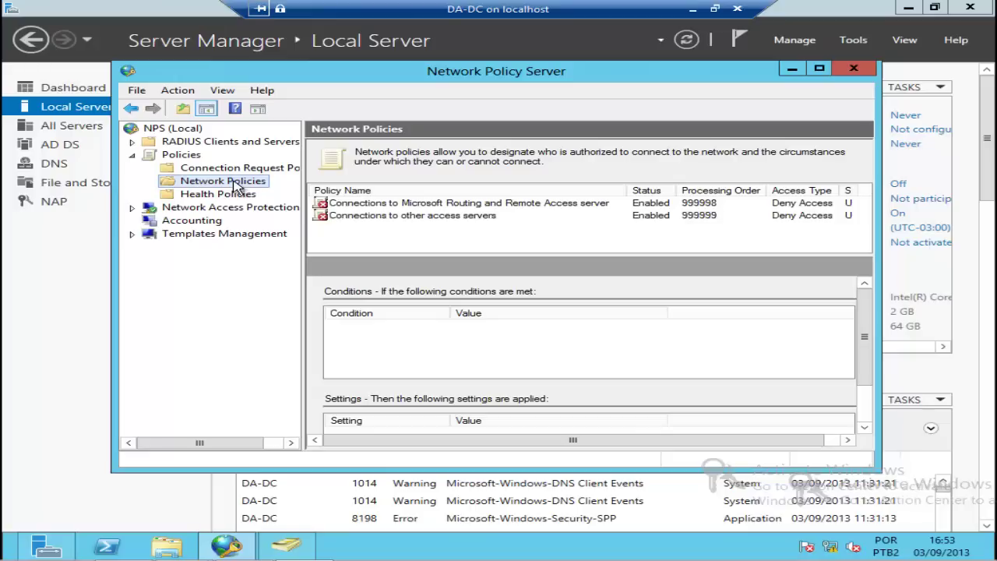
Step: Start a new network policy named 'Acesso a VPN' and advance to its conditions
right_click(235, 185)
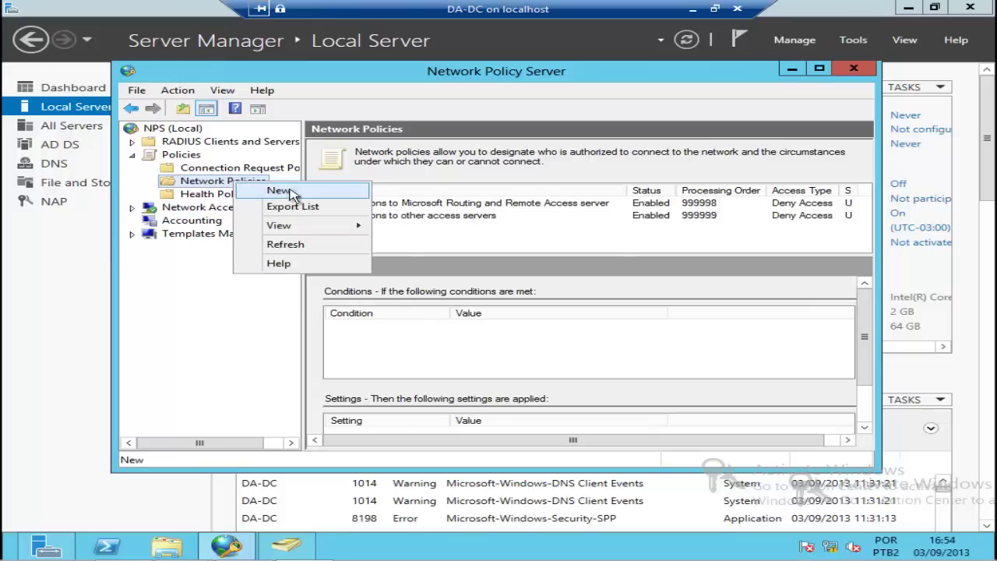
click(339, 192)
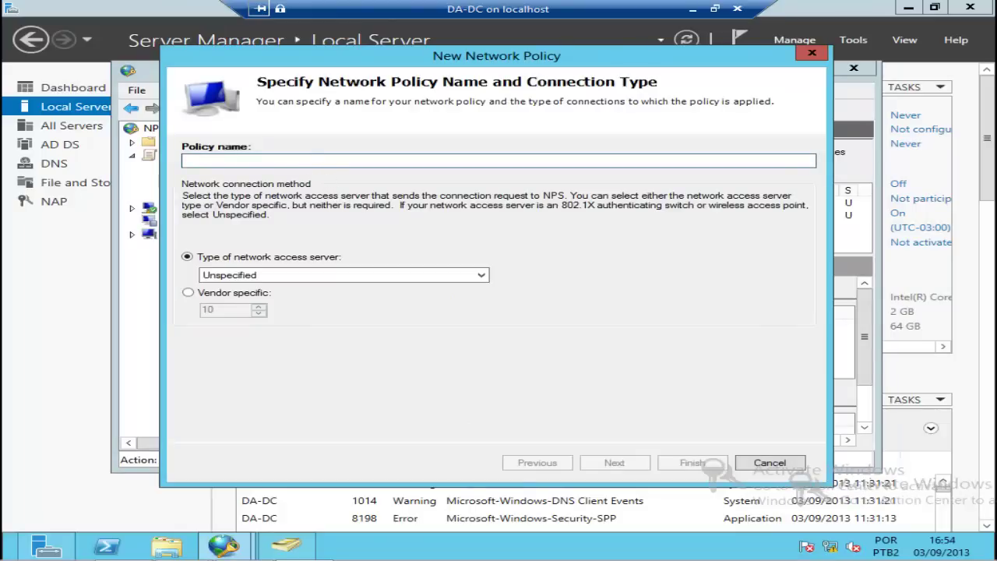
text(Acesso a VPN)
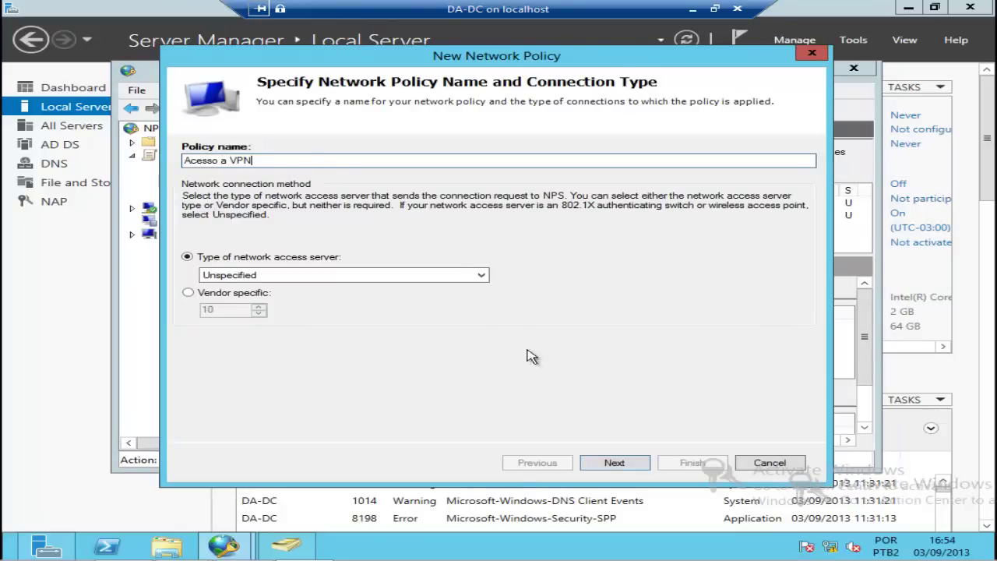
click(639, 463)
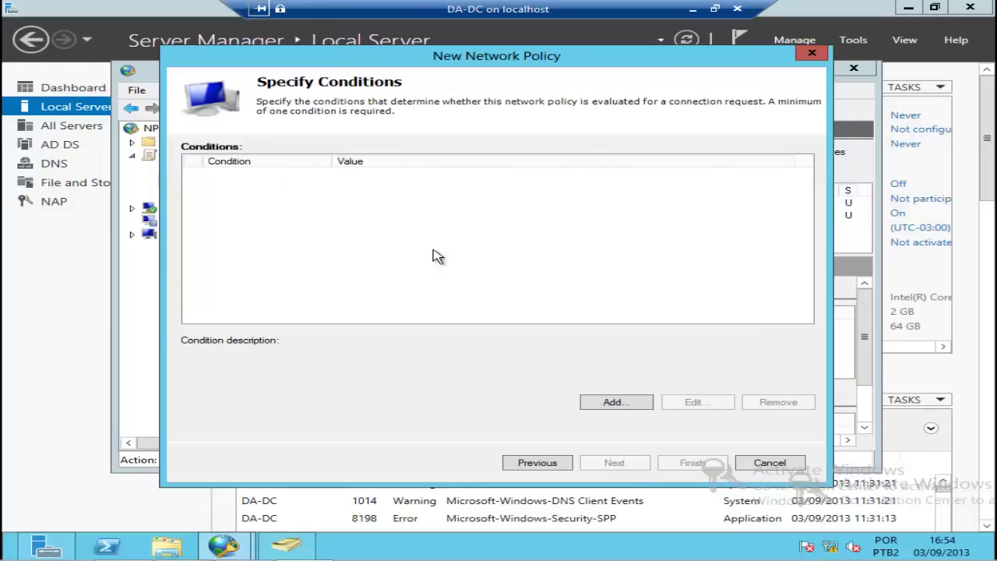
Step: Pick User Groups as the condition type to add to the policy
click(611, 404)
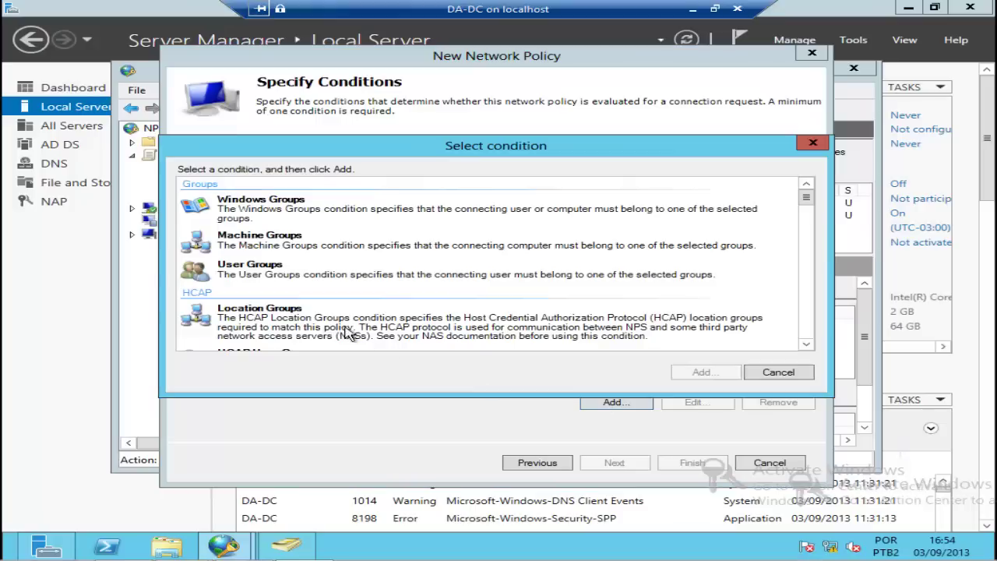
click(243, 277)
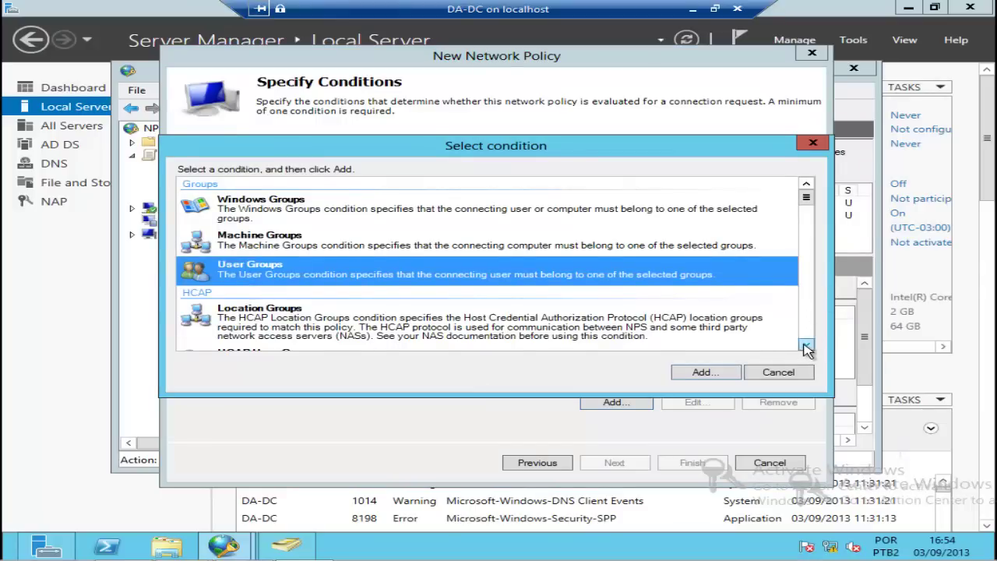
scroll(806, 350, down, 5)
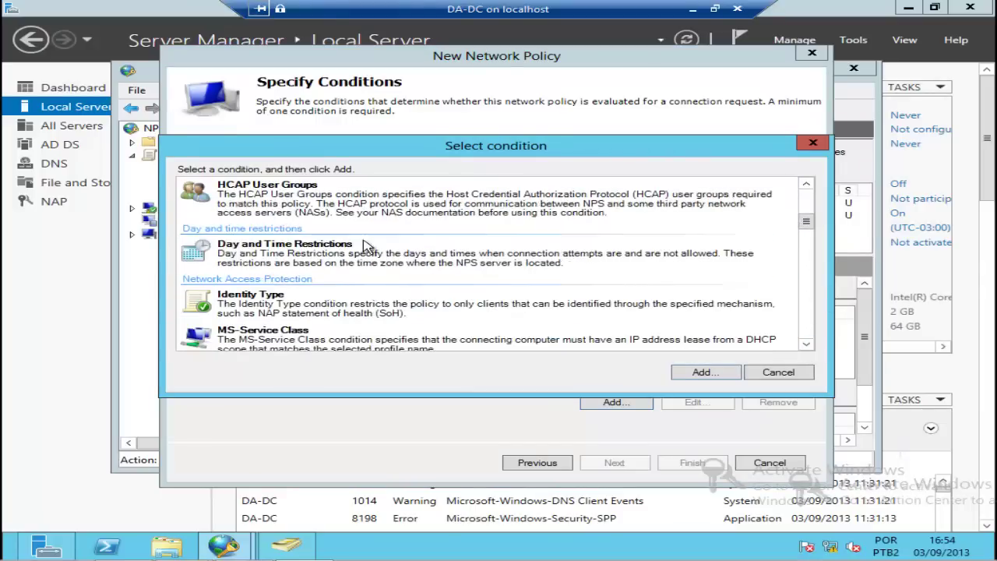
click(806, 345)
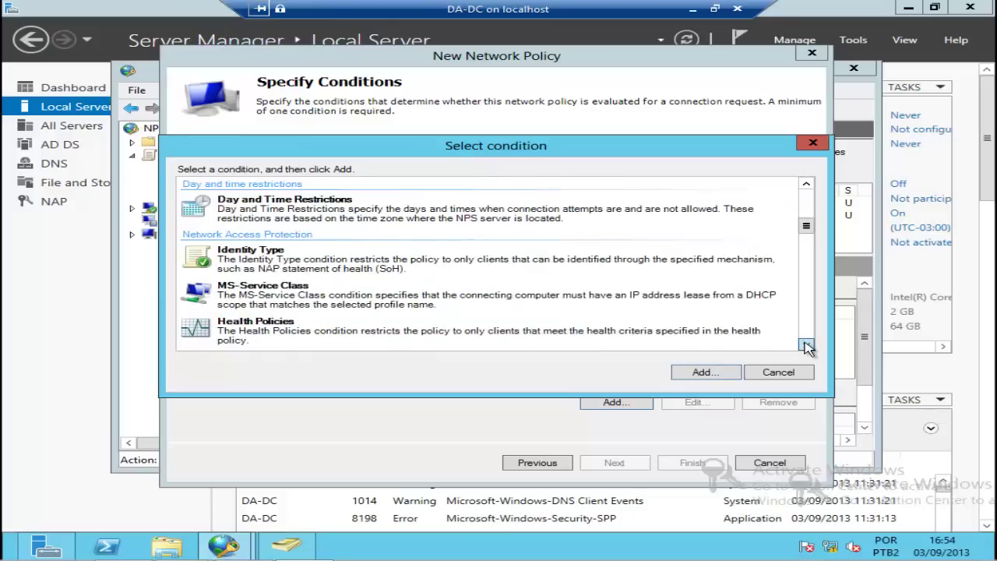
click(806, 347)
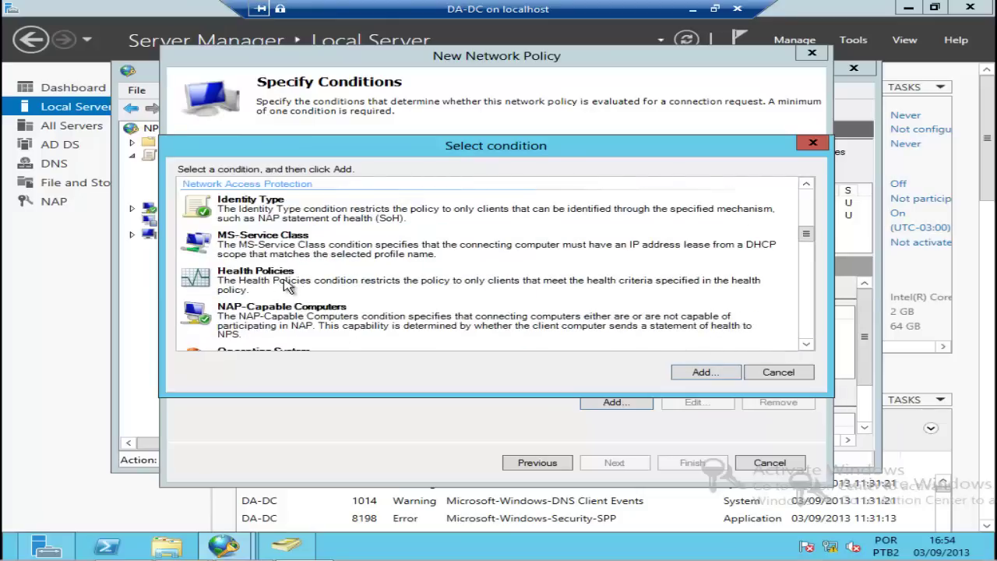
click(806, 346)
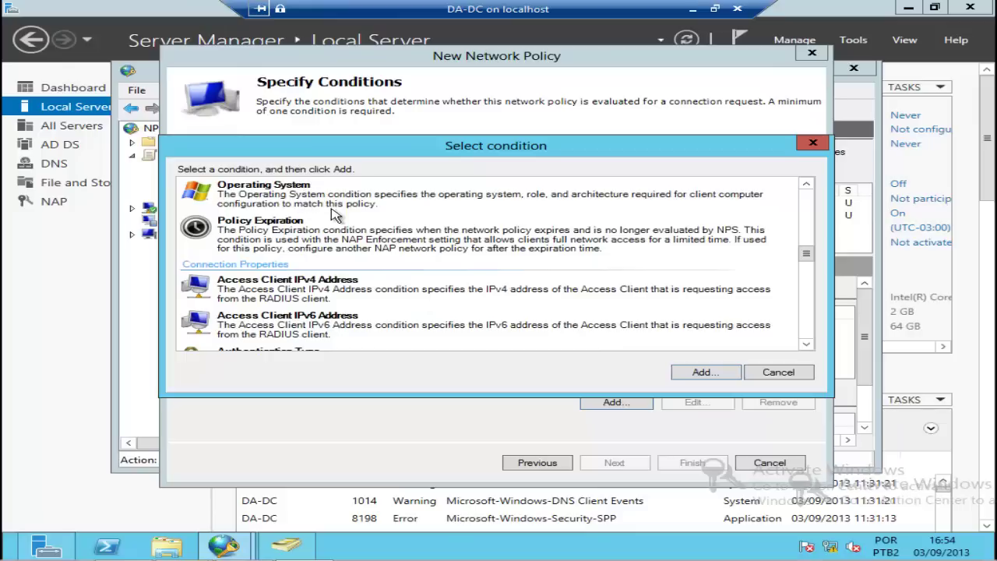
drag(807, 250, 794, 202)
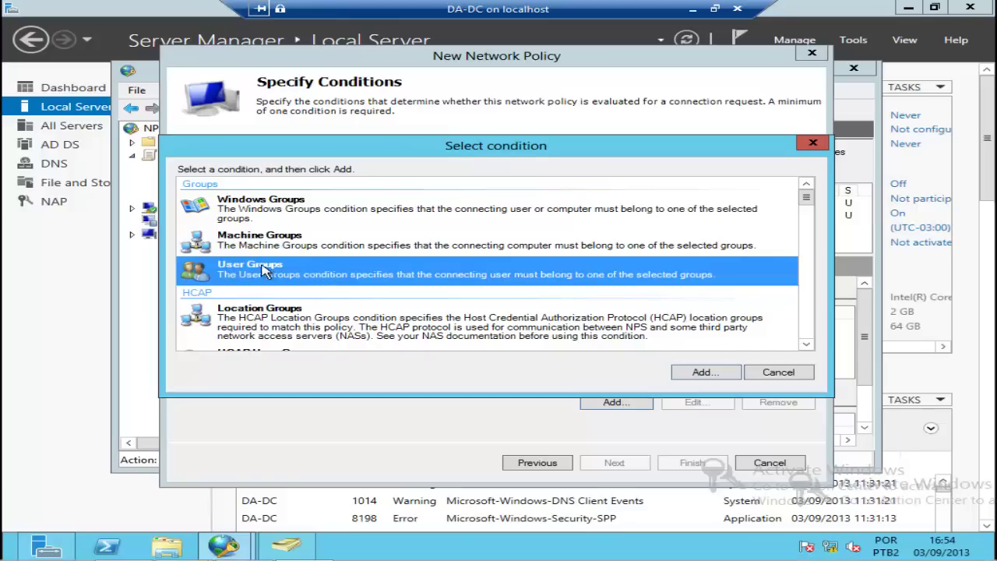
Step: Resolve the vpn group and add GREEN\VPN as the User Groups condition
click(690, 378)
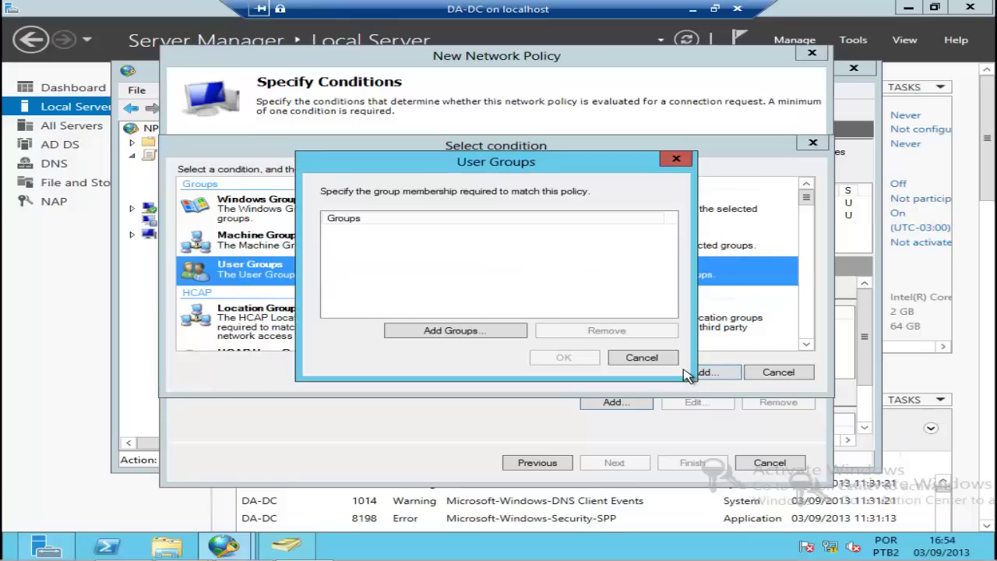
click(465, 333)
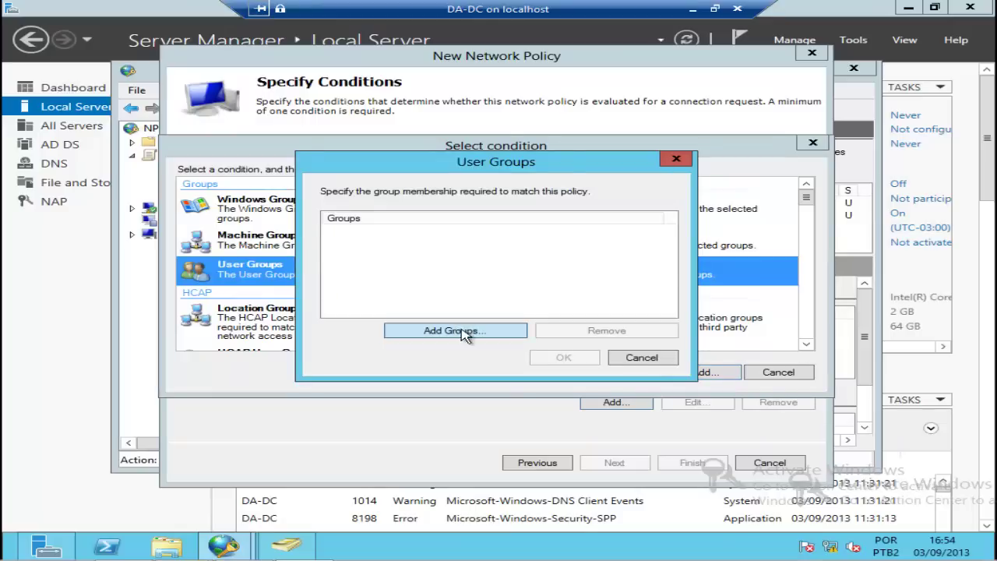
text(vpn)
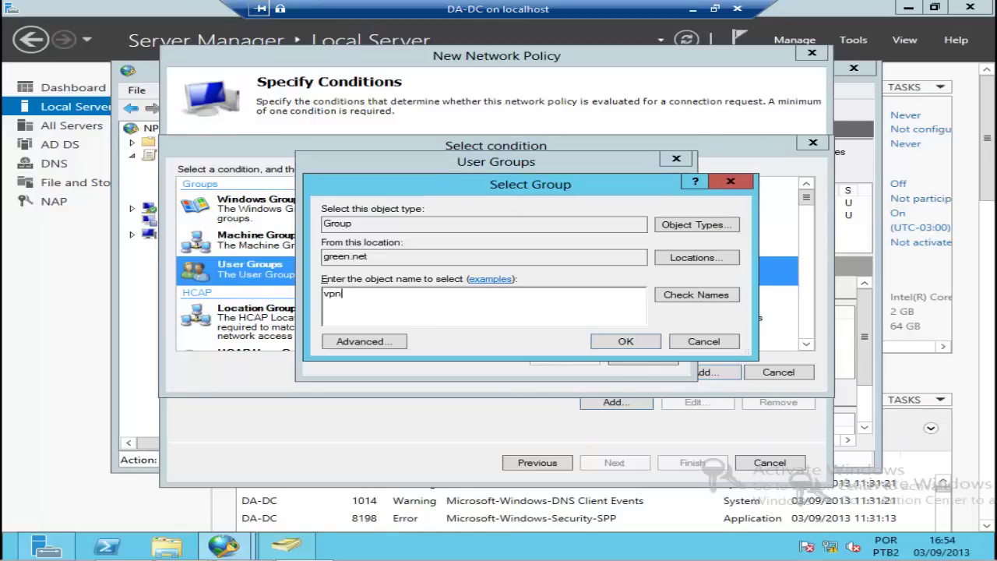
click(680, 300)
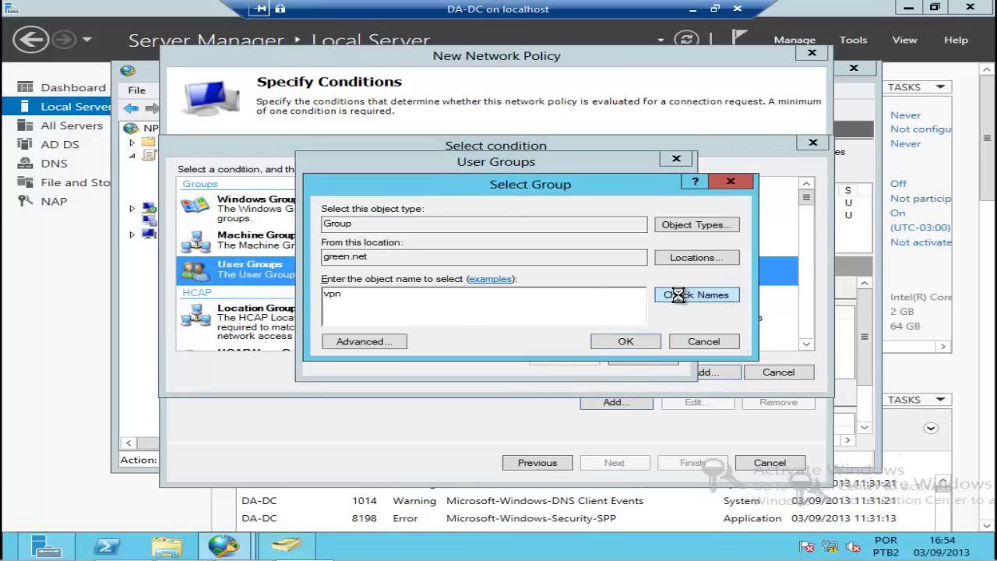
click(628, 341)
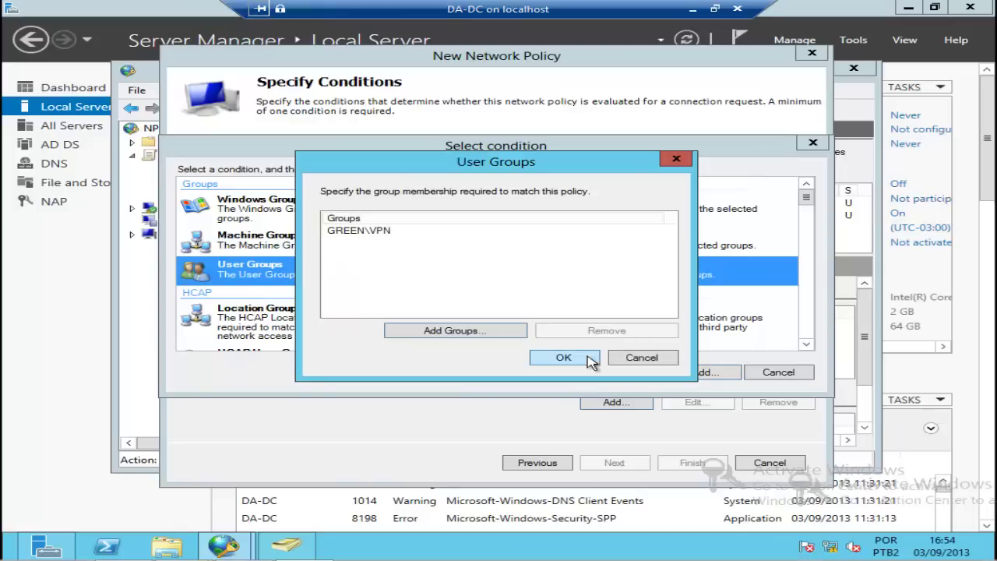
click(563, 358)
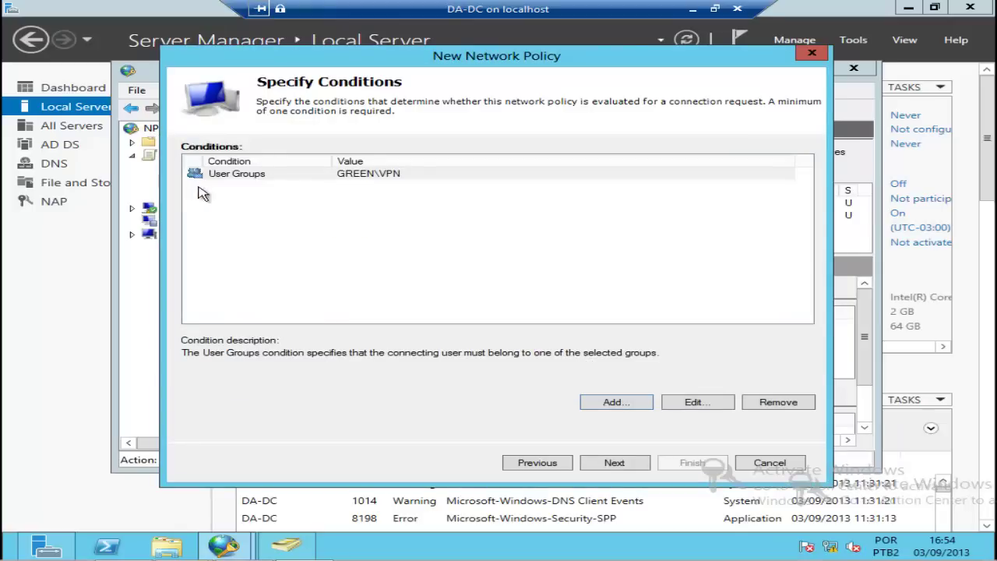
click(270, 207)
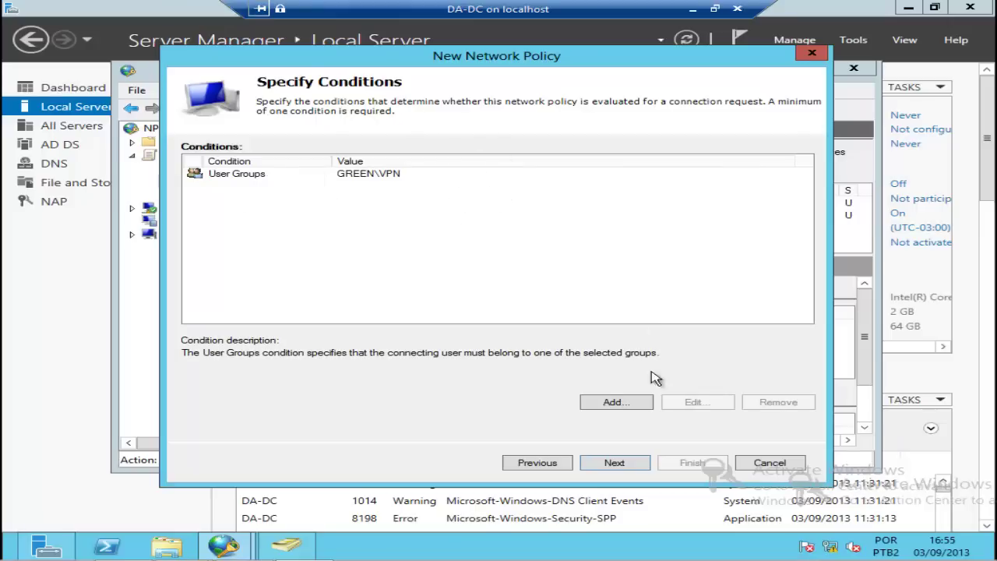
Step: Finish the Acesso a VPN policy with access granted and default MS-CHAP authentication, then select it
click(612, 464)
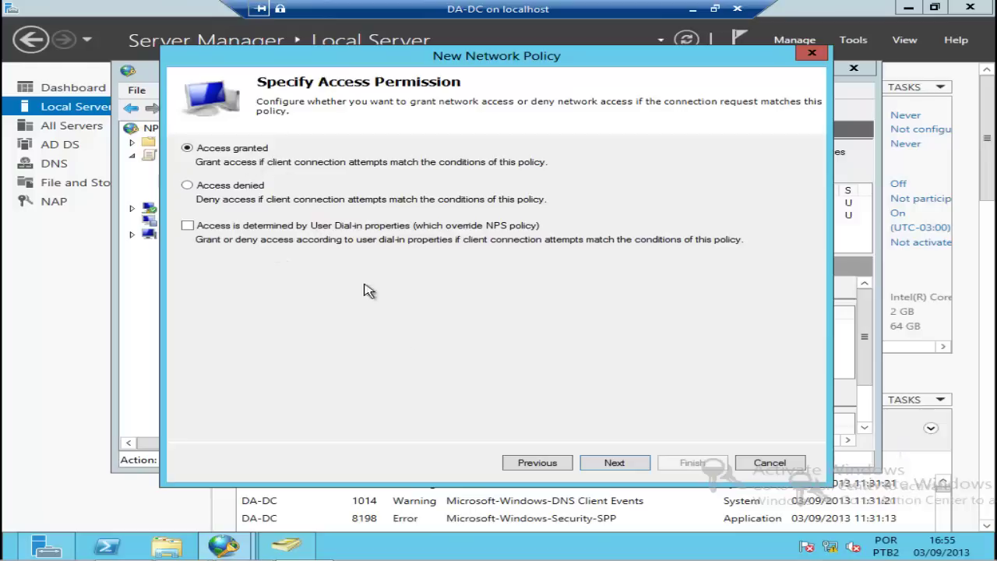
click(614, 464)
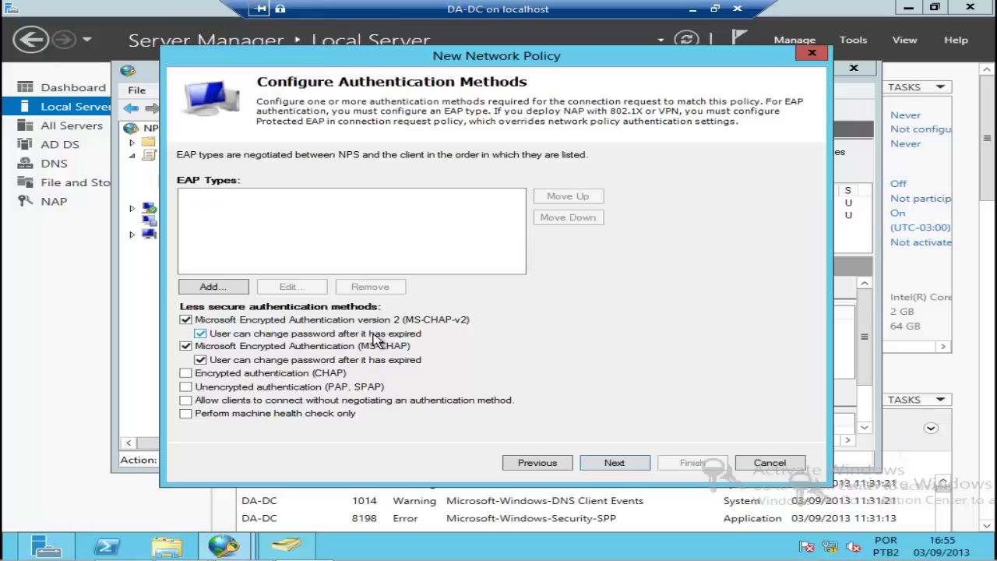
click(222, 289)
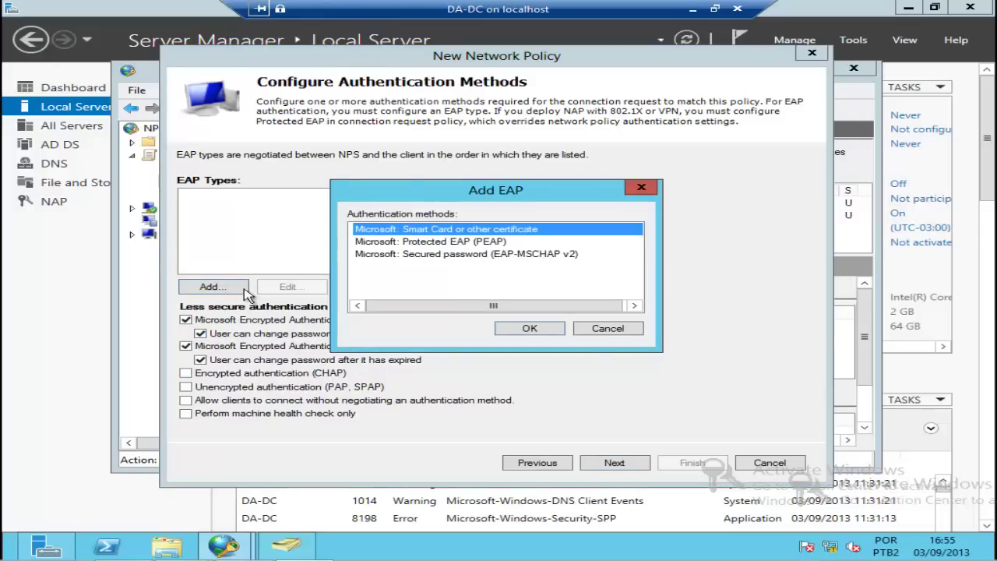
click(605, 328)
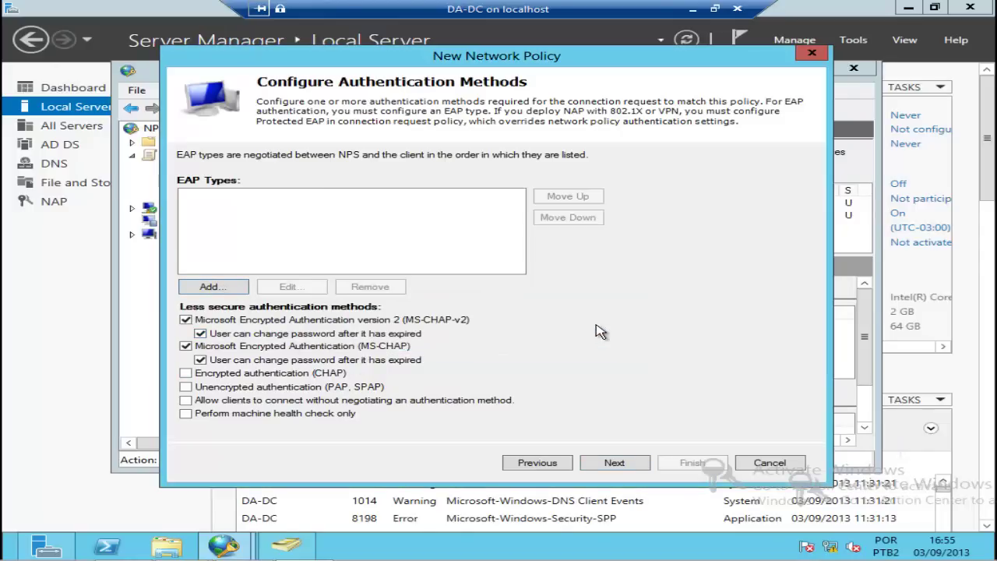
click(614, 463)
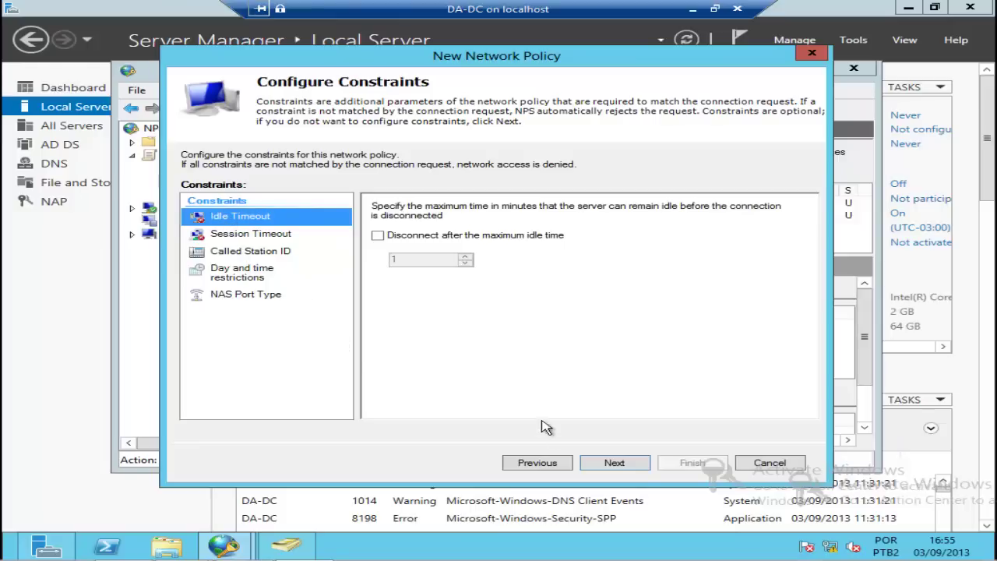
click(615, 463)
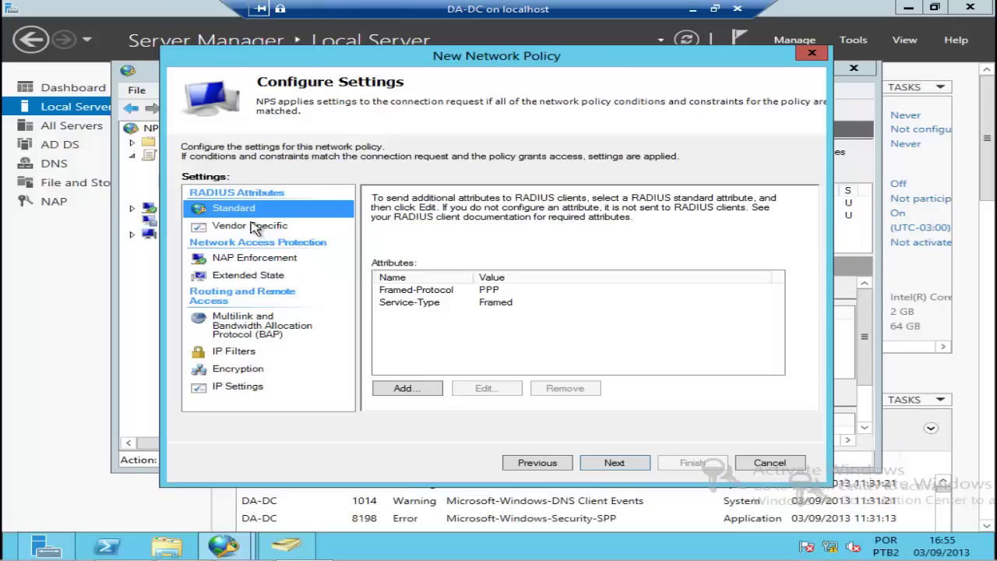
click(614, 465)
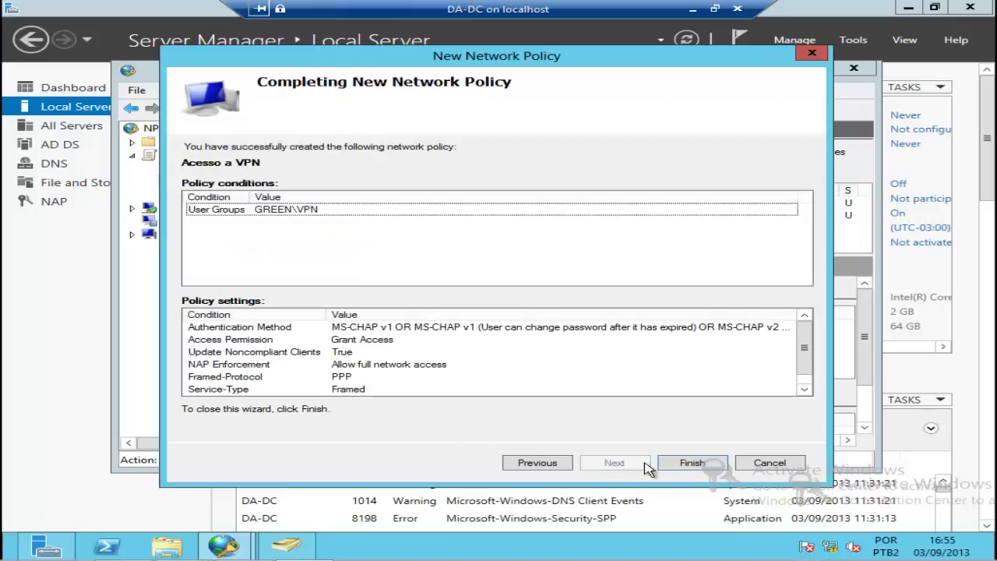
click(676, 463)
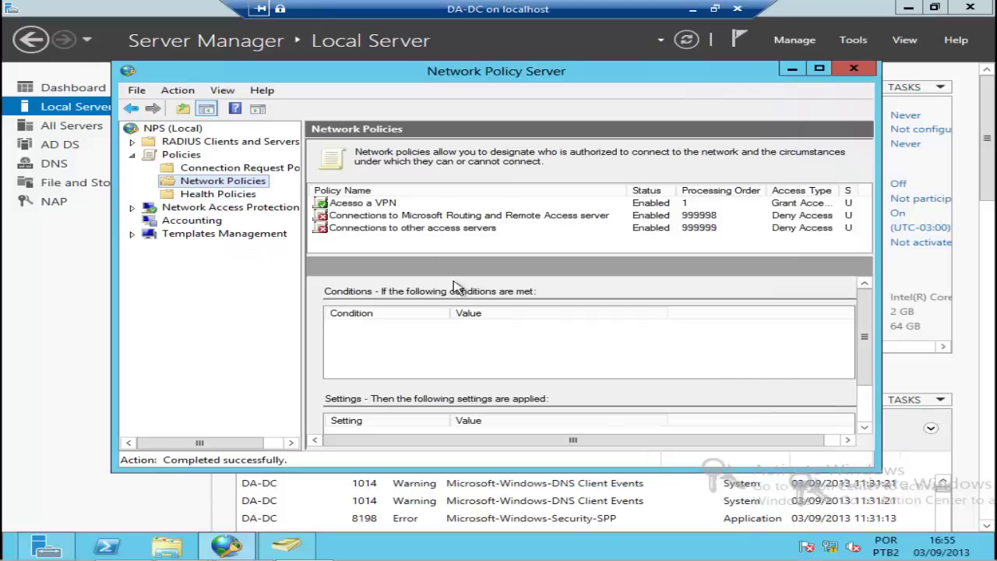
click(362, 204)
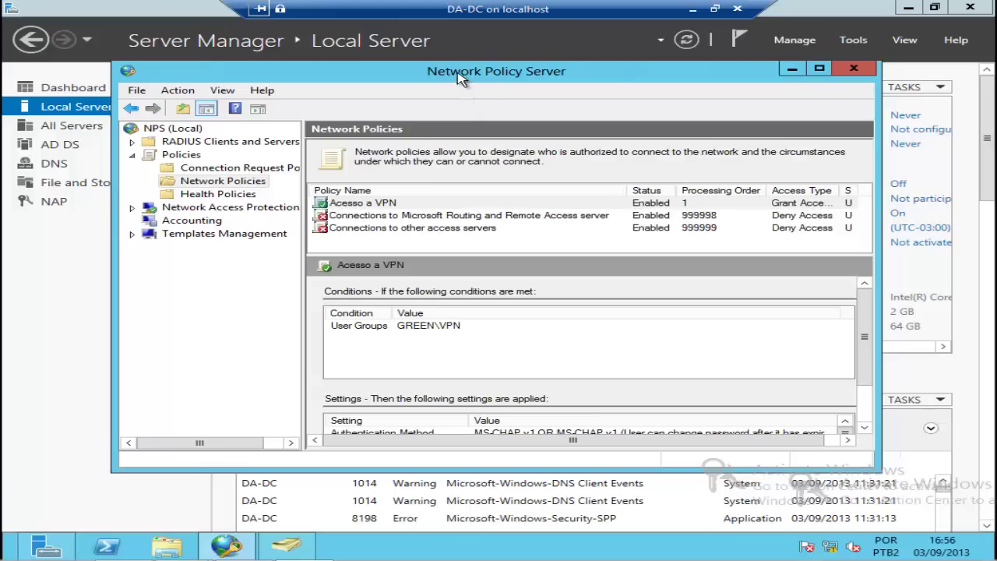
Step: Show the NPS (Local) Getting Started overview instead of the policies list
mouse_move(459, 78)
mouse_down()
mouse_move(470, 73)
mouse_move(461, 71)
mouse_up()
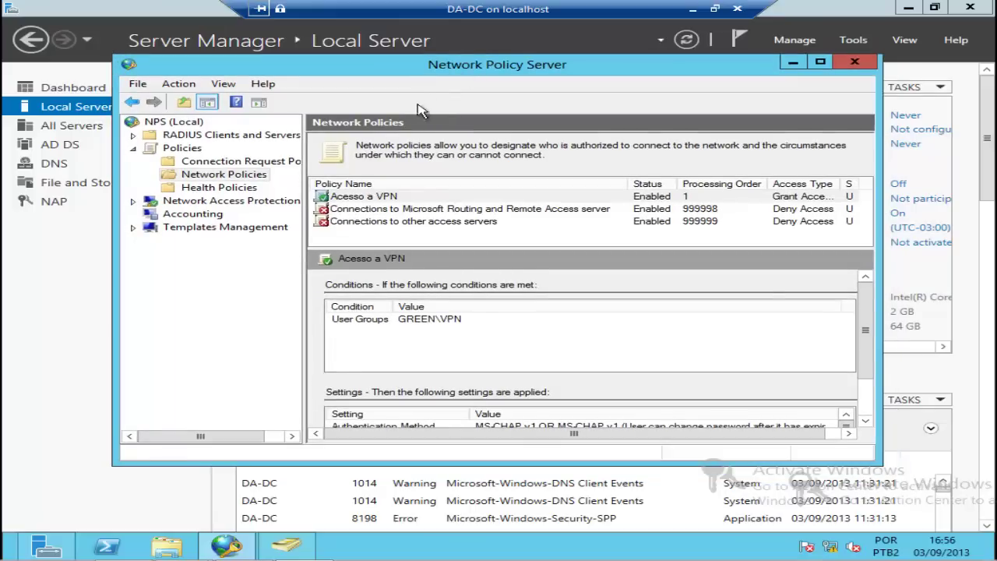
click(173, 123)
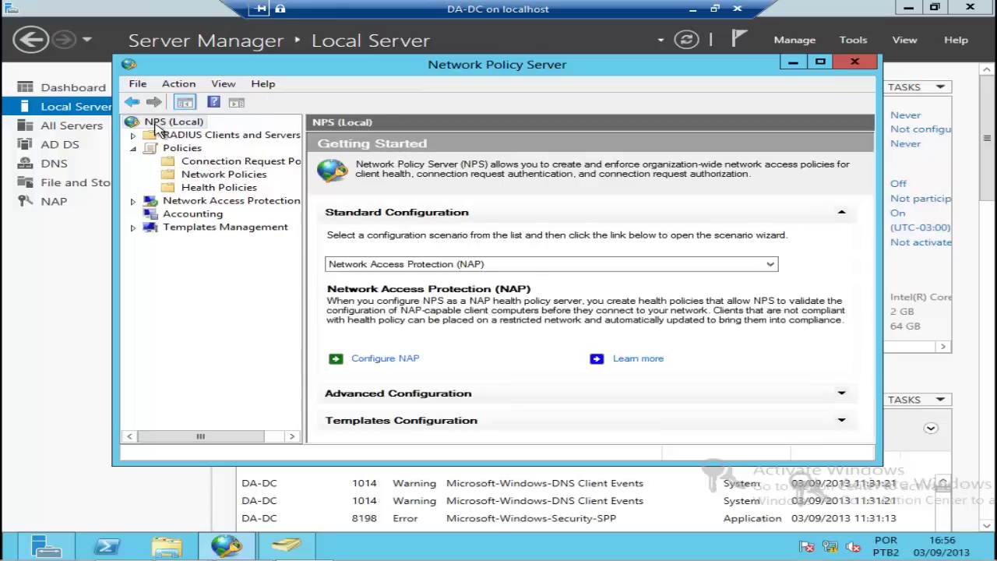
Step: Register NPS in Active Directory to read dial-in properties from green.net
right_click(158, 129)
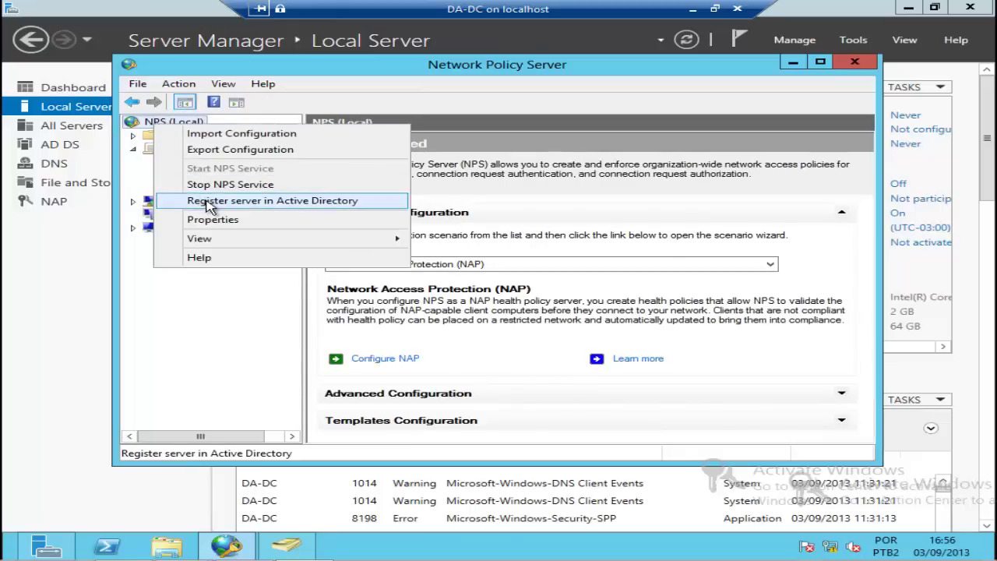
click(335, 202)
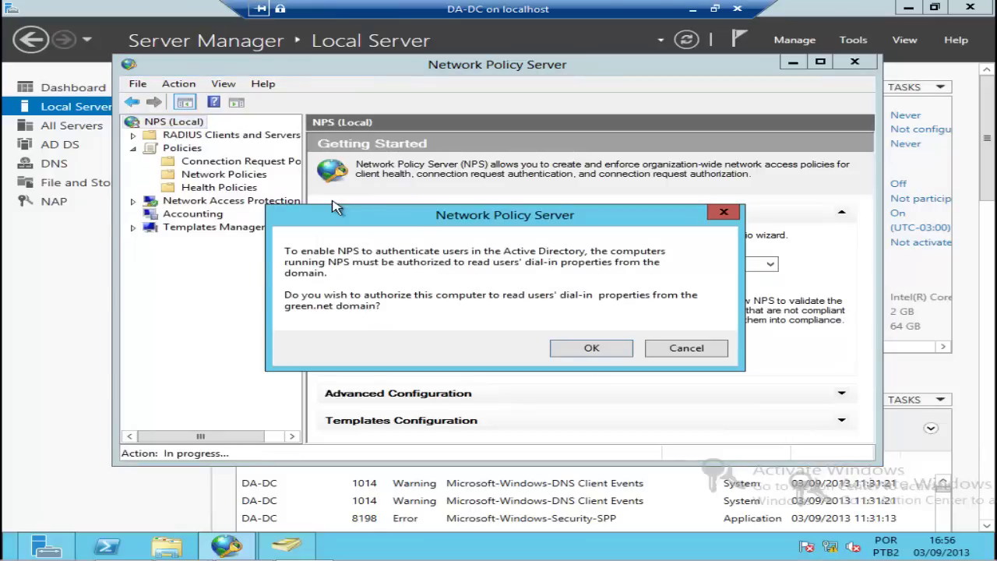
click(580, 352)
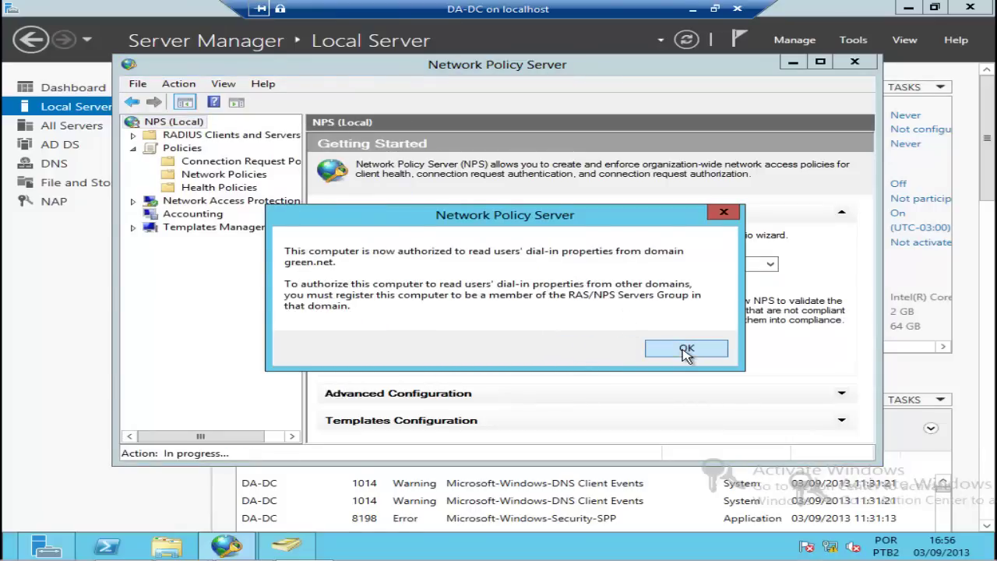
click(685, 351)
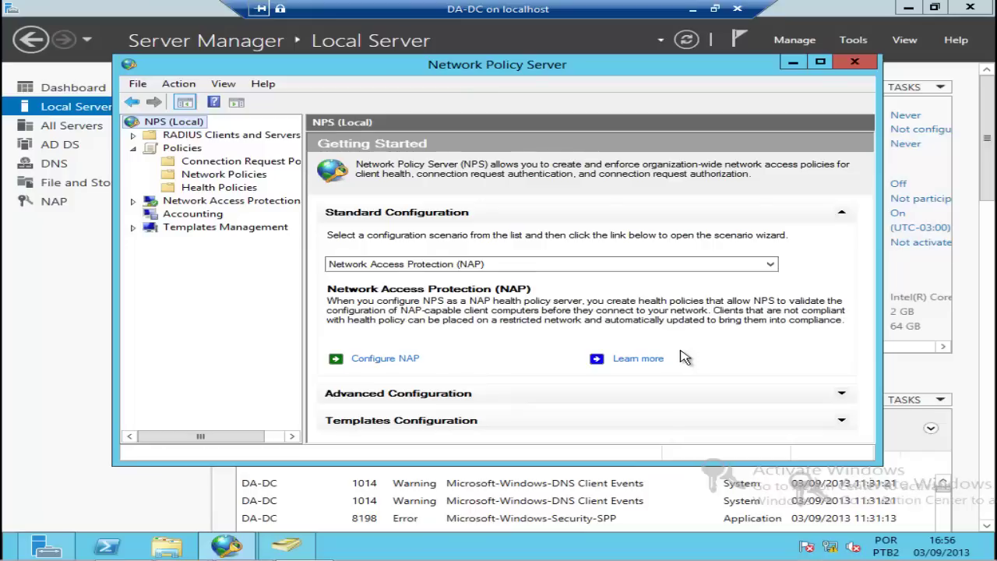
Step: Go to the RADIUS Clients list and begin adding a new RADIUS client
click(134, 136)
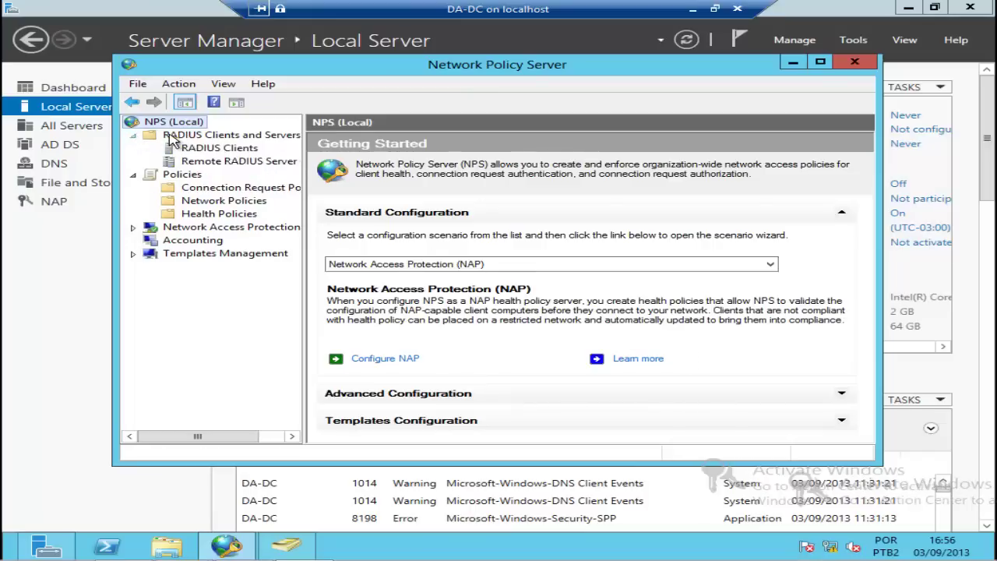
click(221, 149)
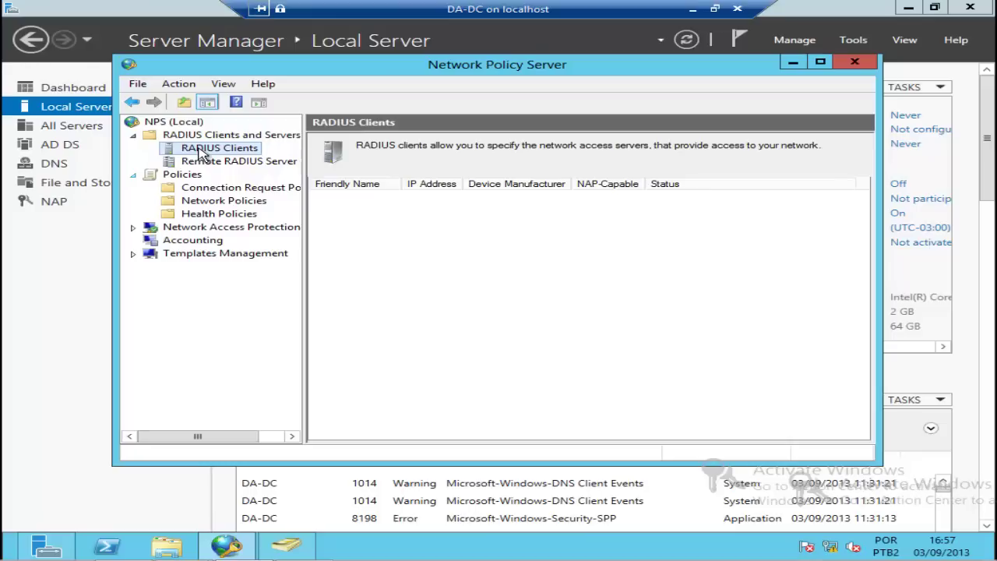
right_click(209, 150)
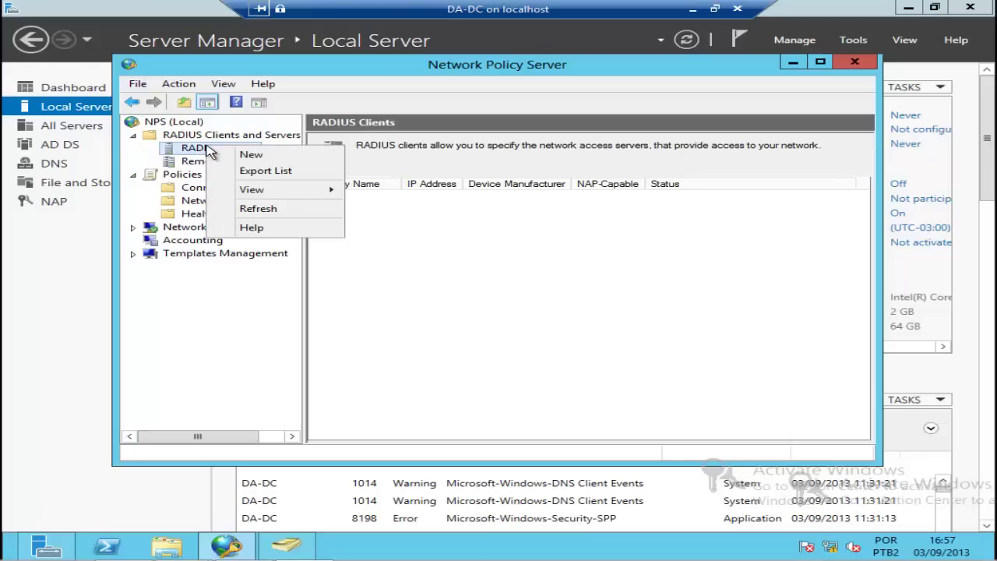
click(252, 156)
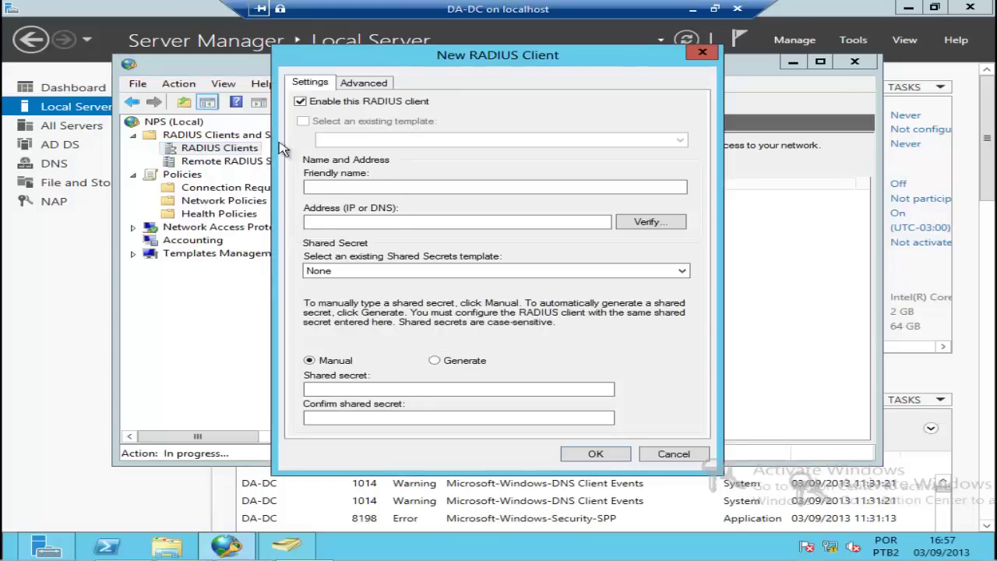
Step: Name the client 'VPN Server' with verified address 192.168.200.102
click(368, 185)
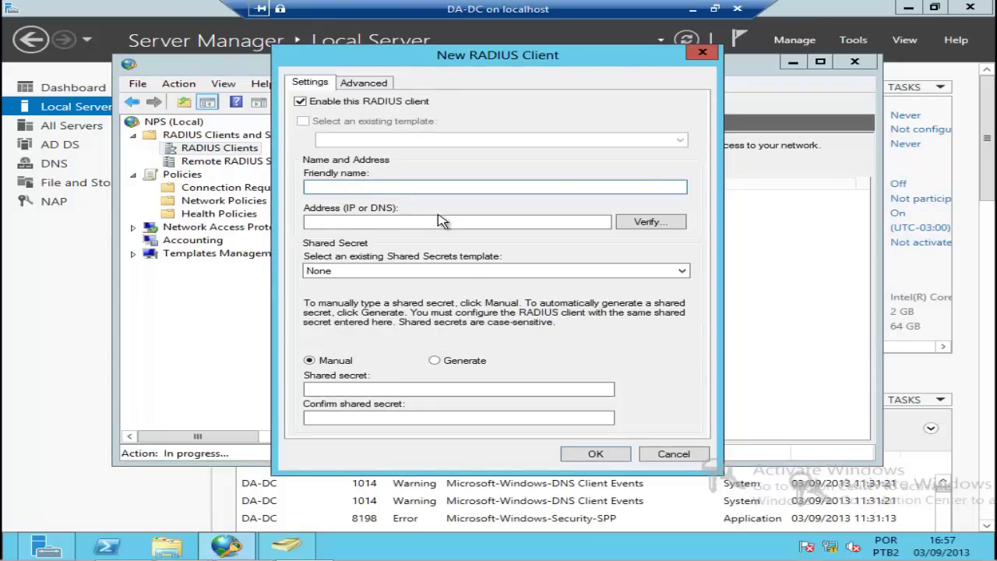
text(VPN Server)
click(401, 222)
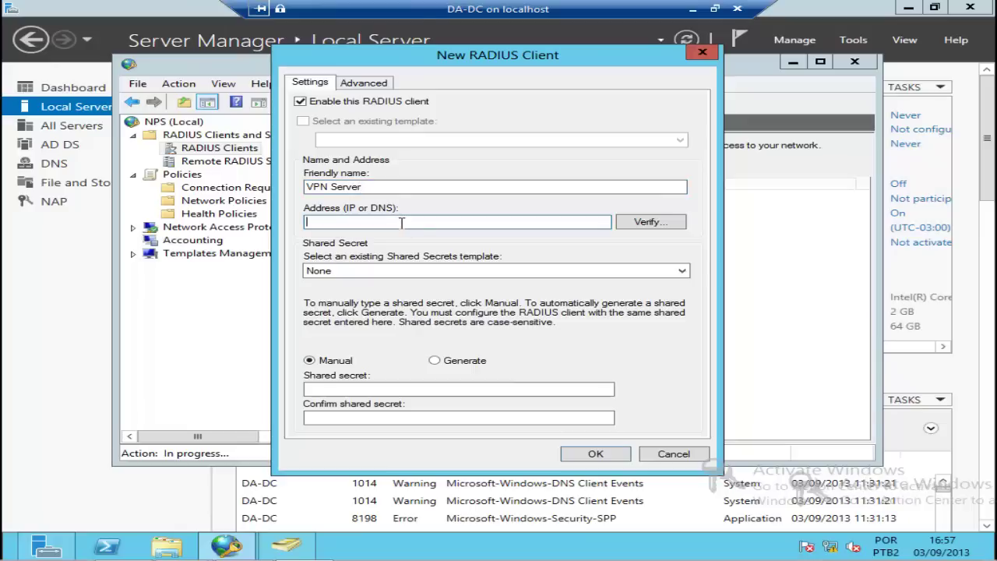
text(192.168.200.102)
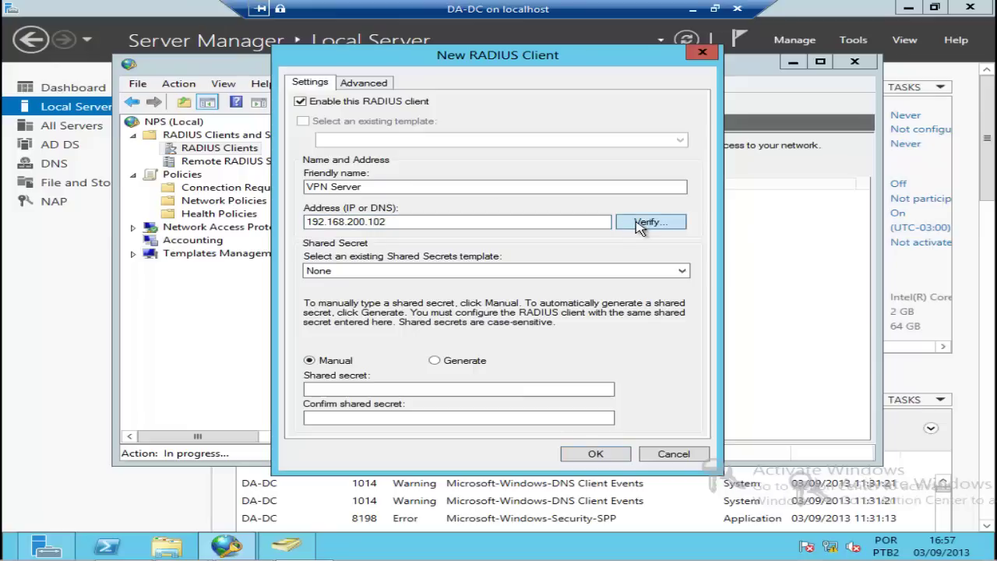
click(637, 226)
click(633, 200)
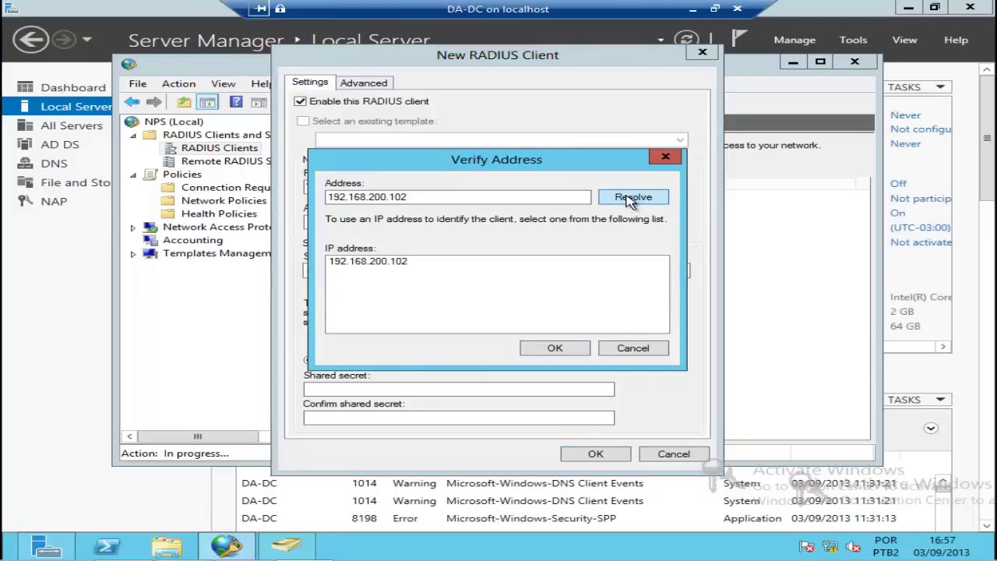
click(567, 348)
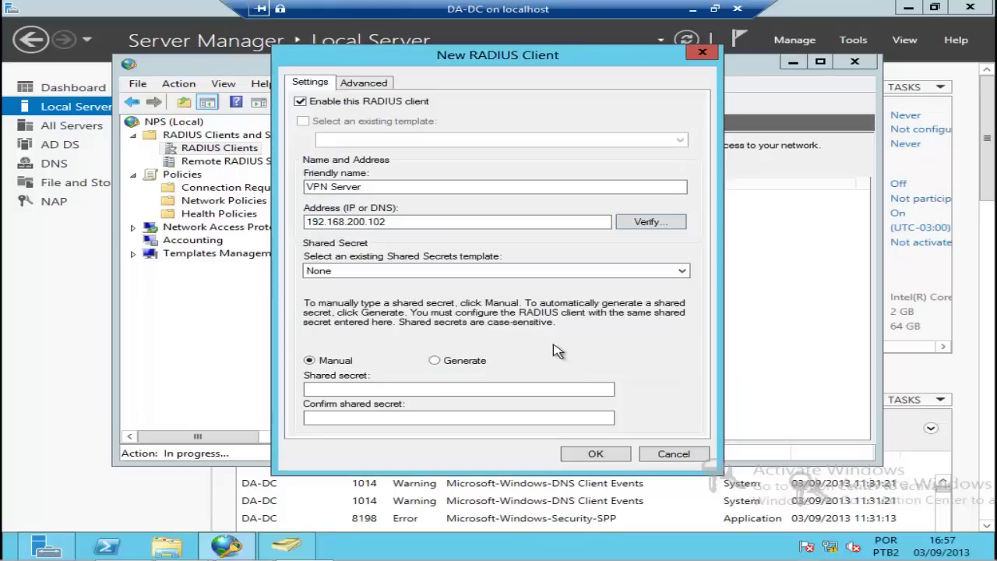
Step: Enter and confirm a manual shared secret for the client
click(398, 388)
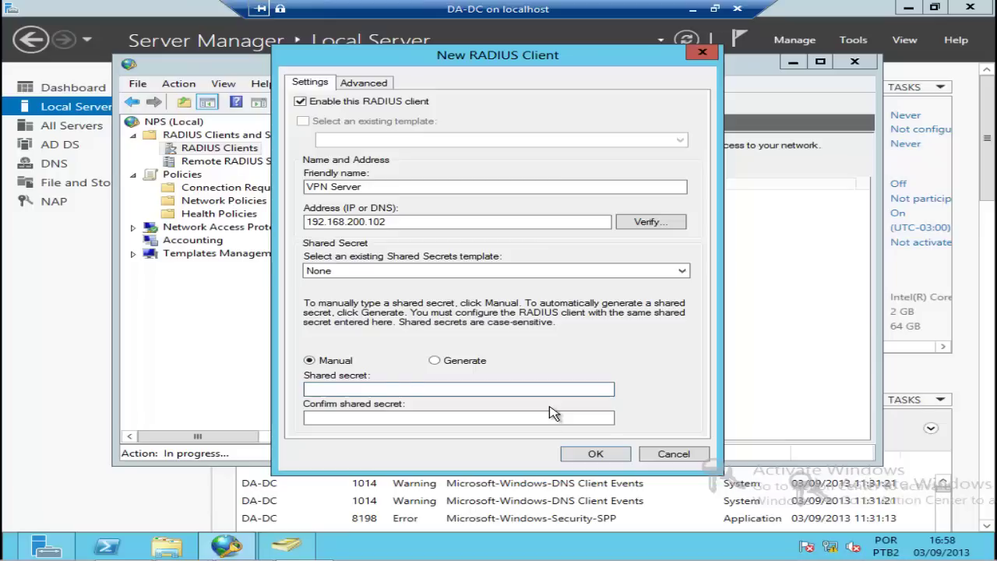
text(•••••)
key(Tab)
text(•••••)
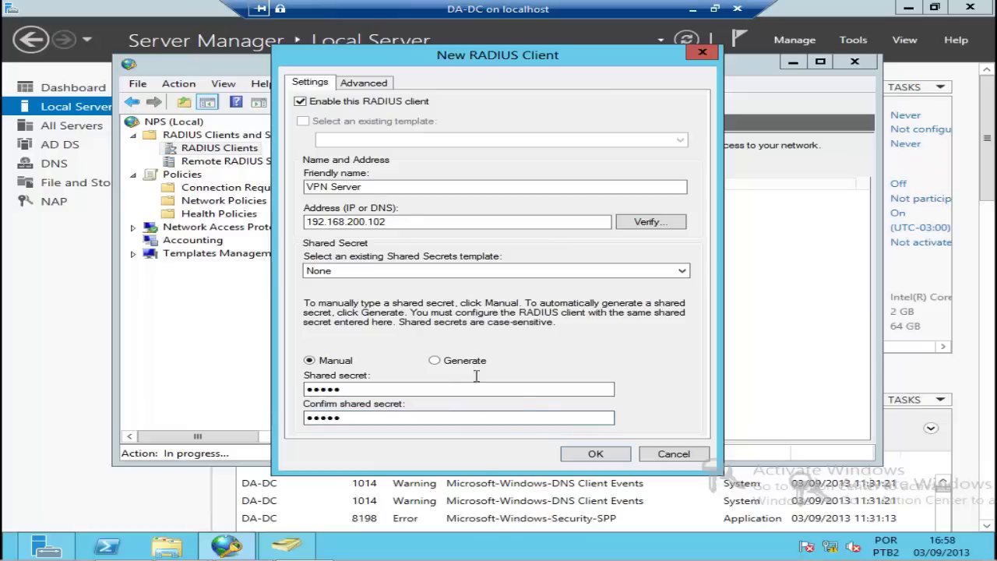
Step: Save the VPN Server RADIUS client, check it in the list, and close Network Policy Server
click(593, 454)
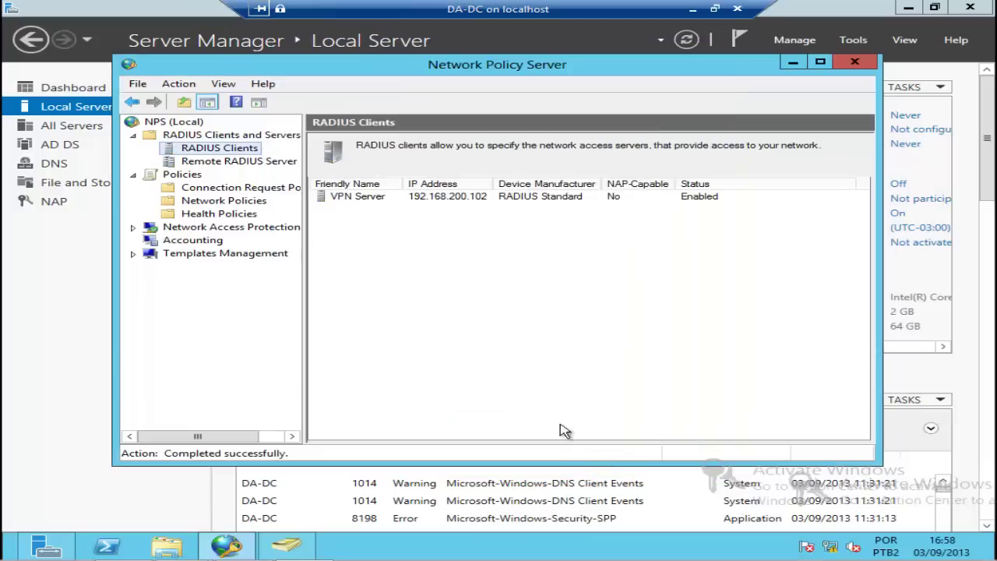
click(377, 198)
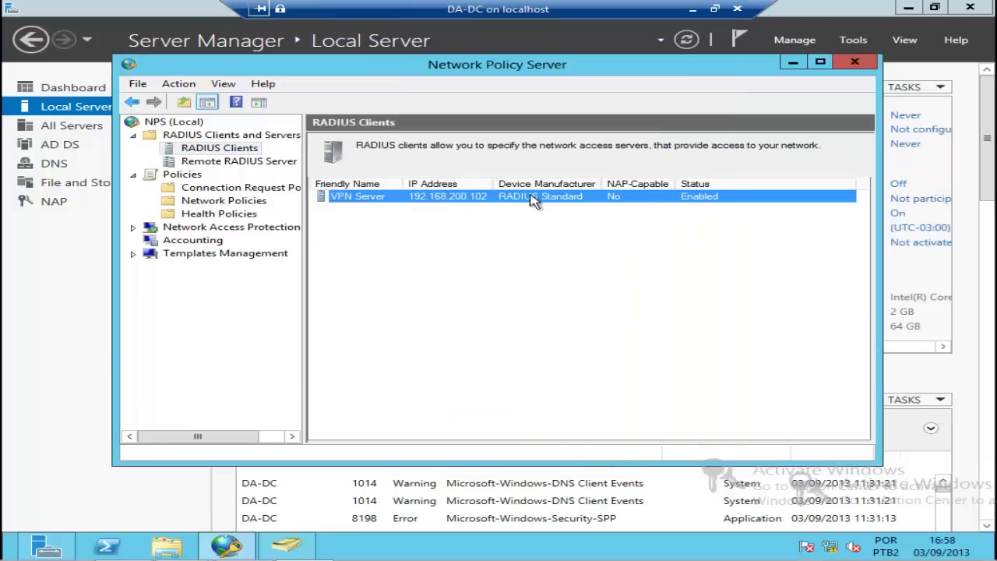
click(857, 63)
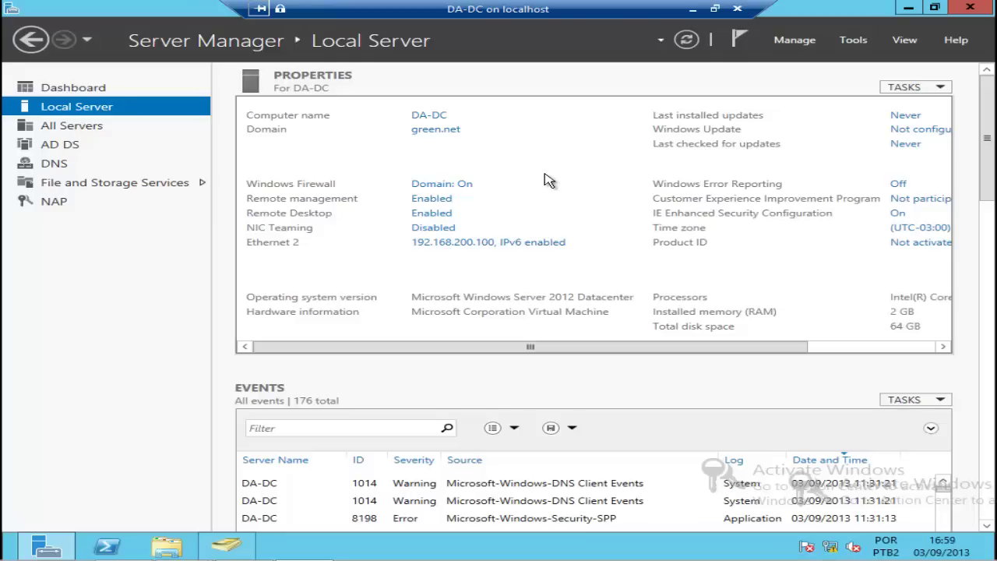
Step: Install the DHCP Server role with its management tools on DA-DC via Add Roles and Features
click(794, 43)
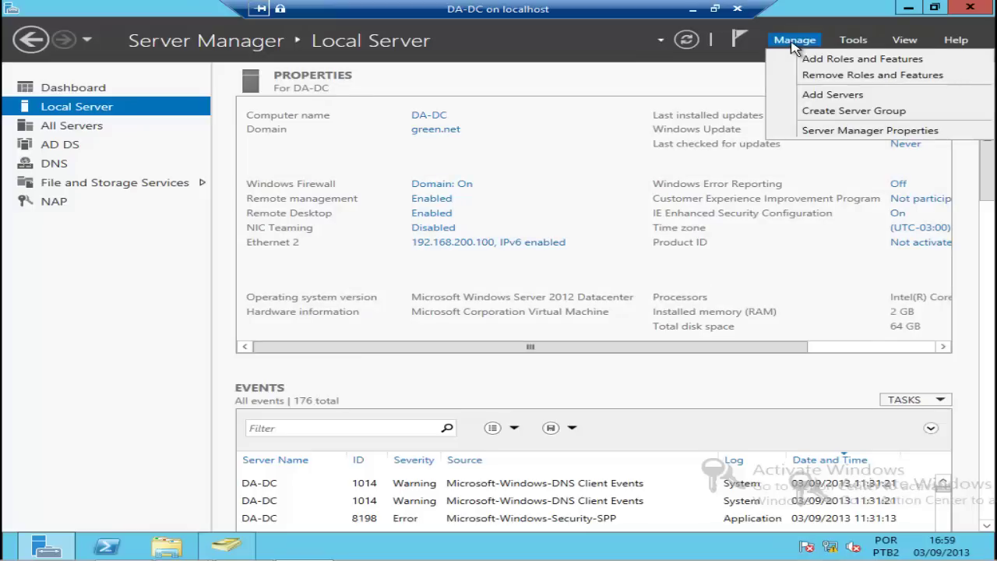
click(790, 62)
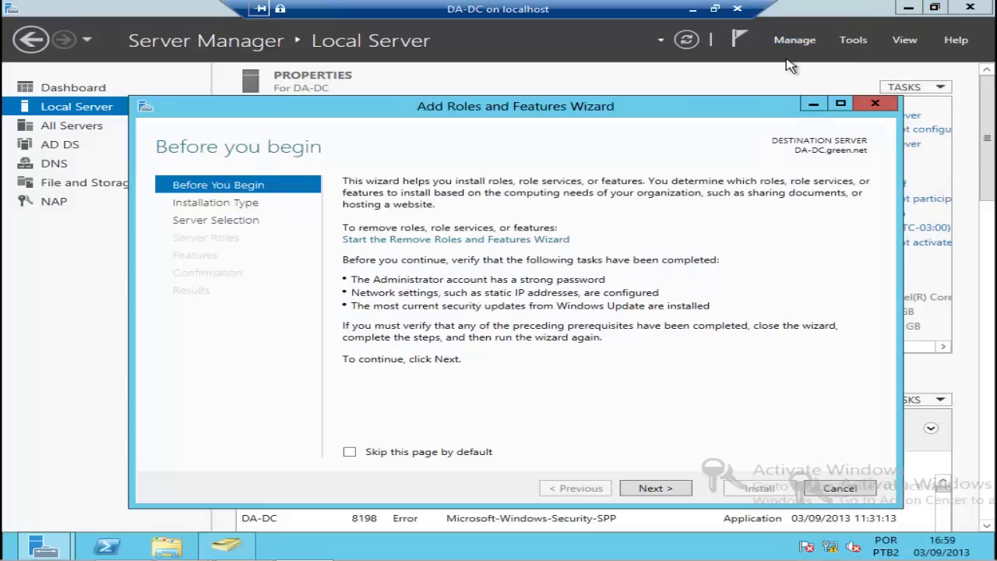
click(655, 489)
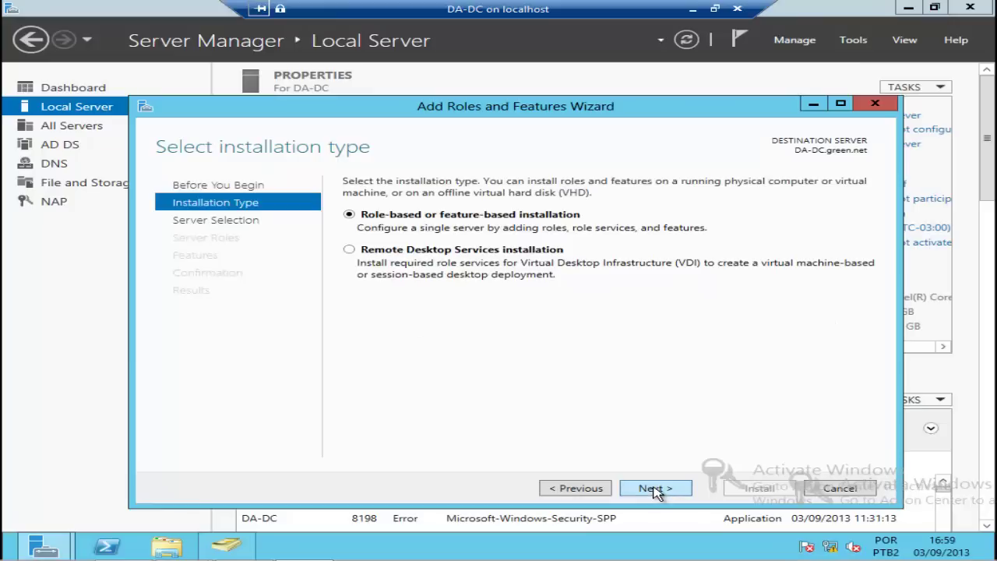
click(656, 490)
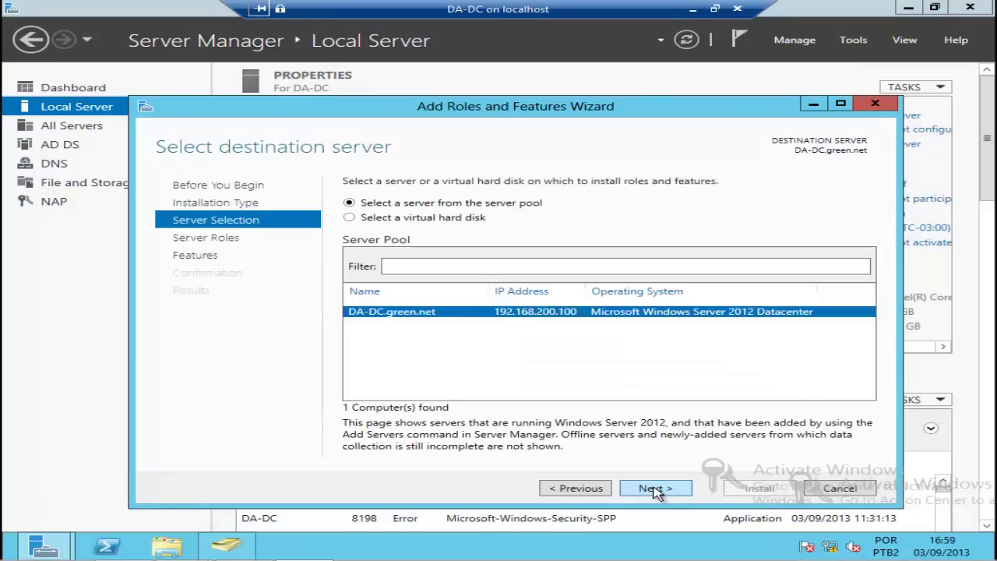
click(662, 489)
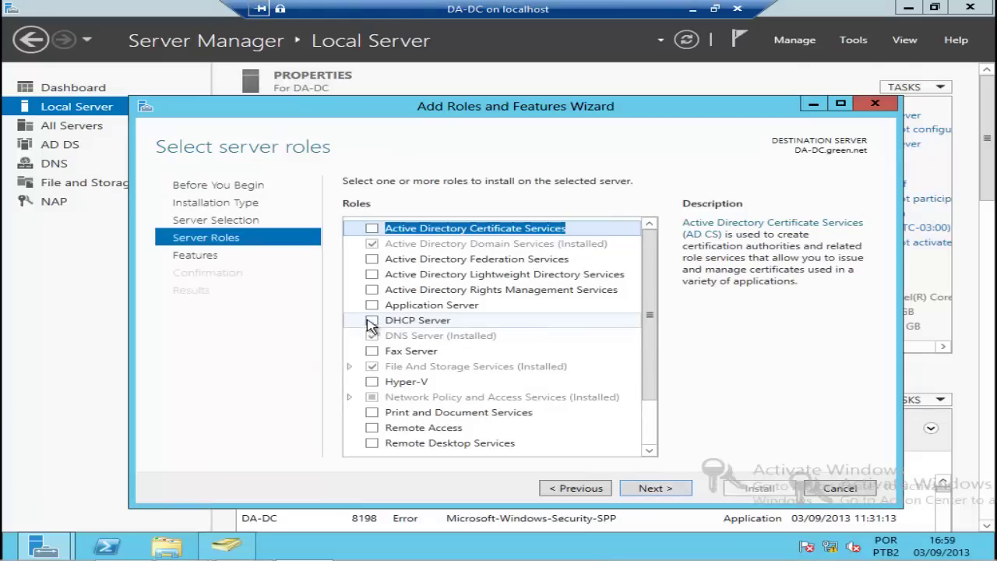
click(371, 320)
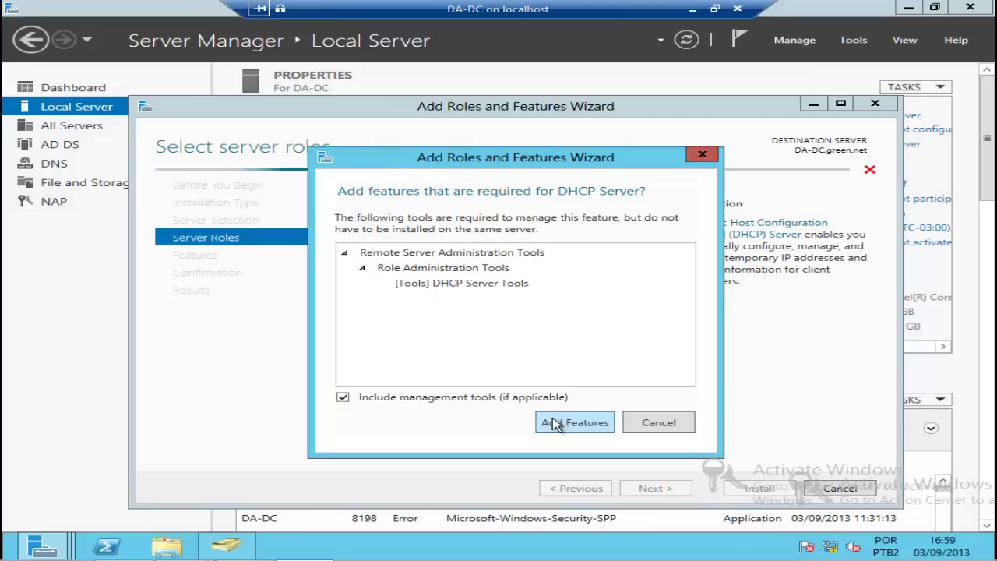
click(575, 422)
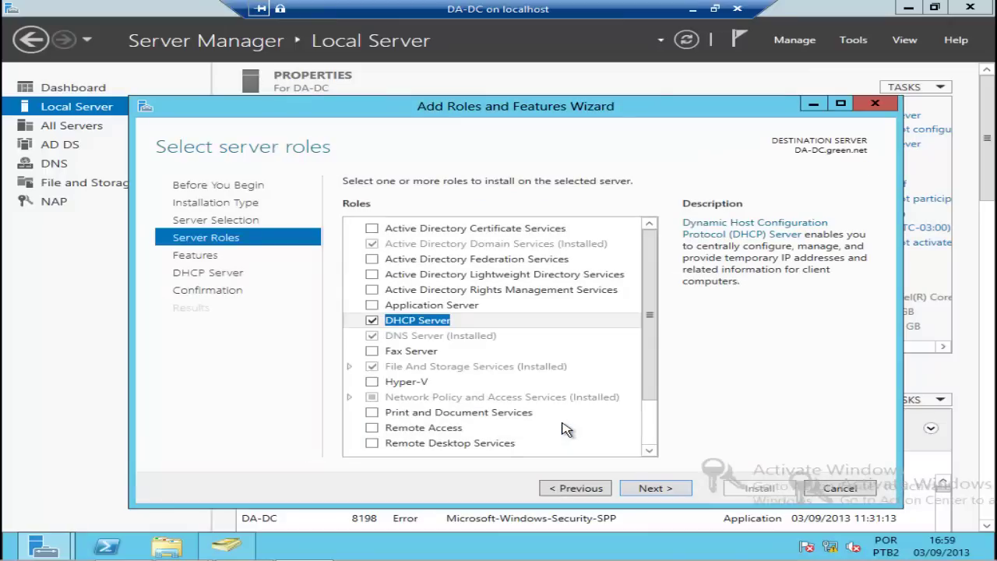
click(655, 489)
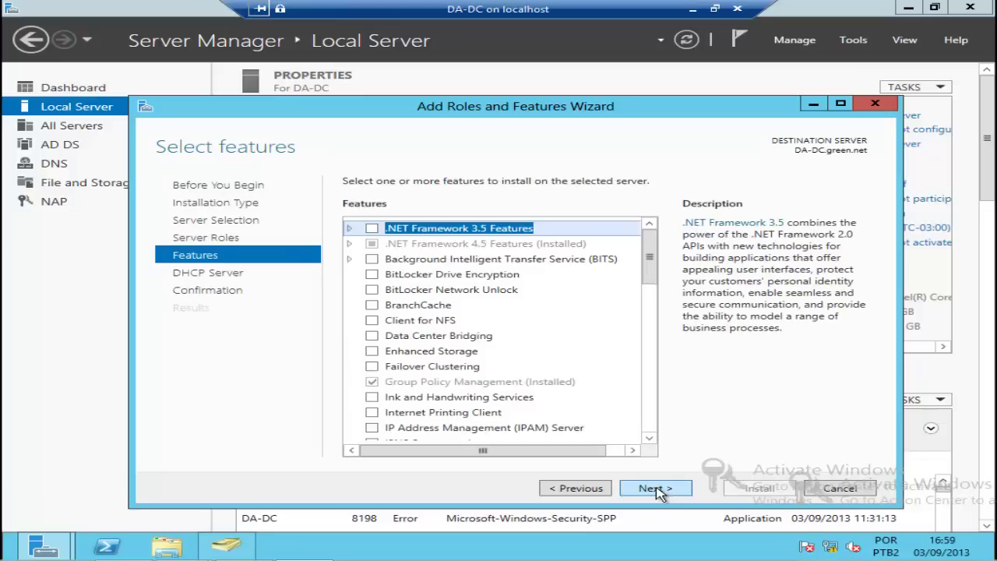
click(655, 488)
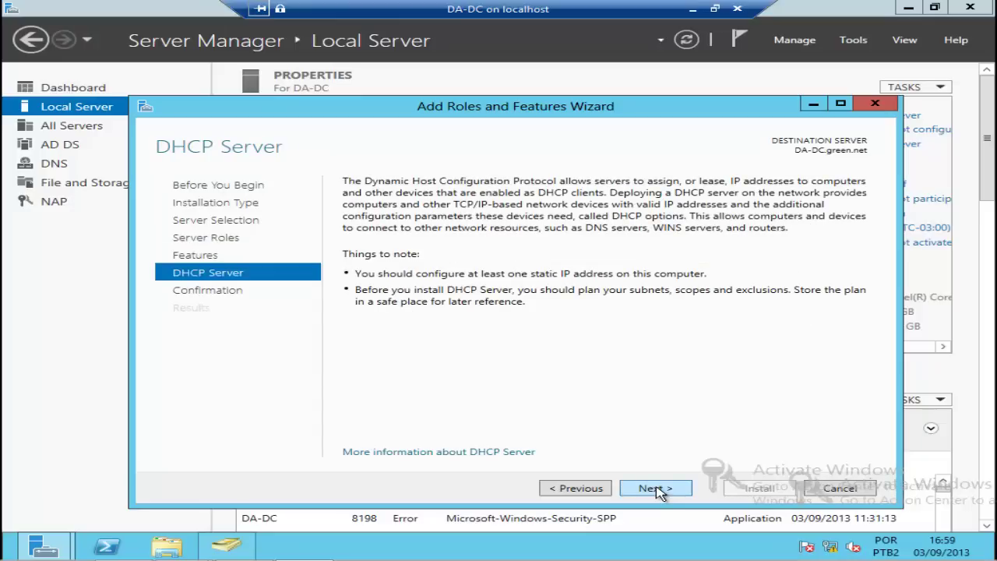
click(655, 488)
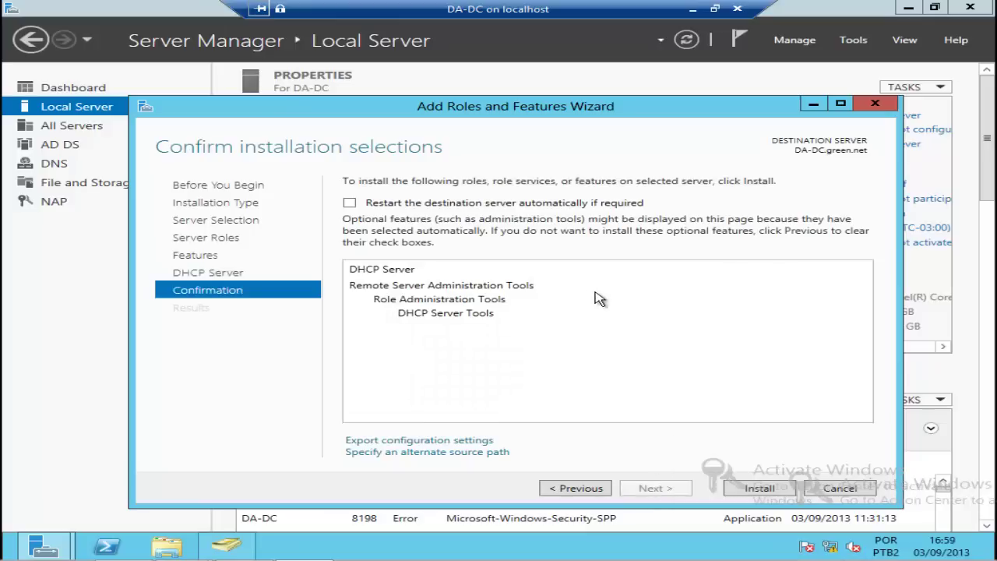
click(747, 491)
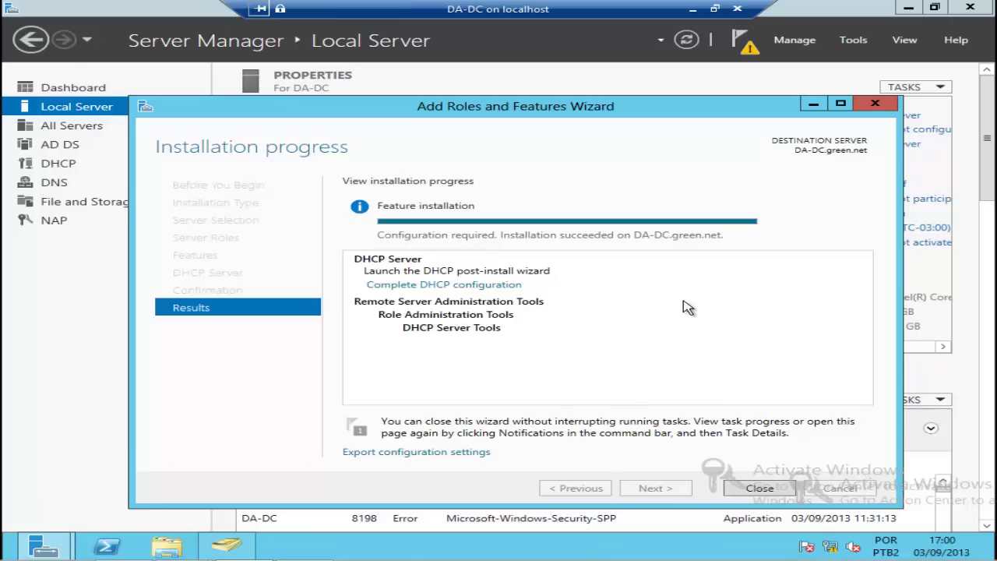
Step: Run DHCP post-install setup with administrator credentials, creating security groups and authorizing the server
click(491, 292)
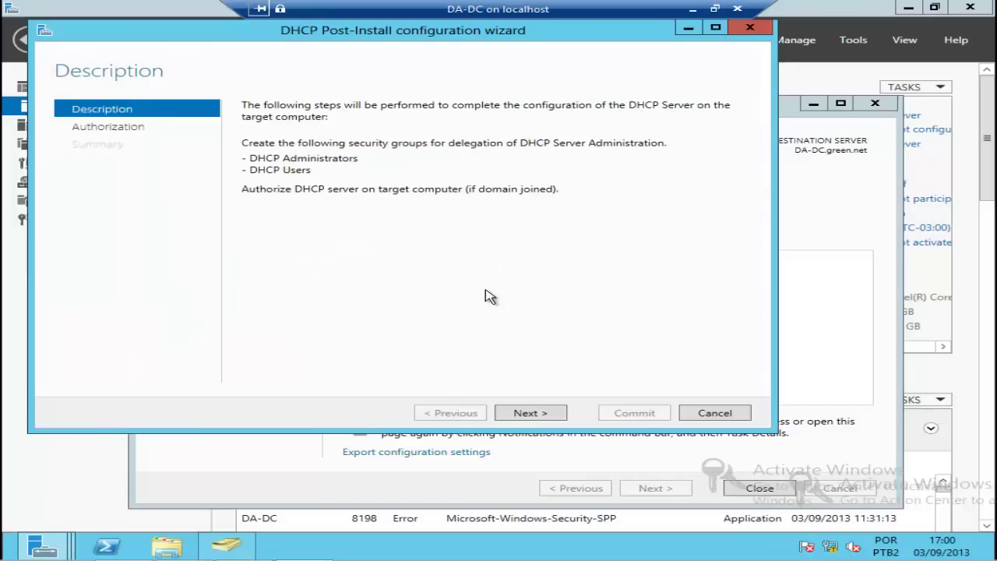
drag(213, 42, 273, 76)
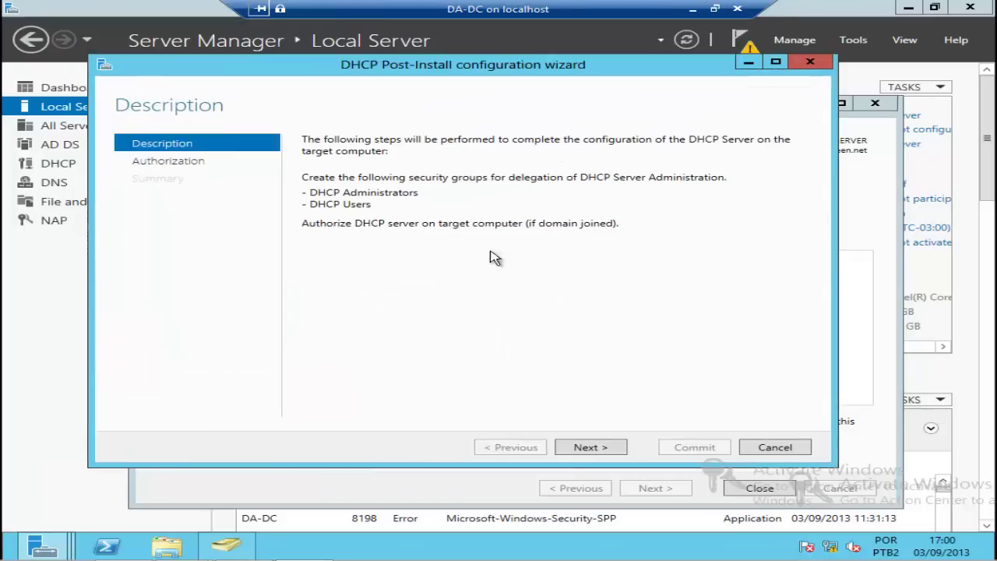
click(590, 447)
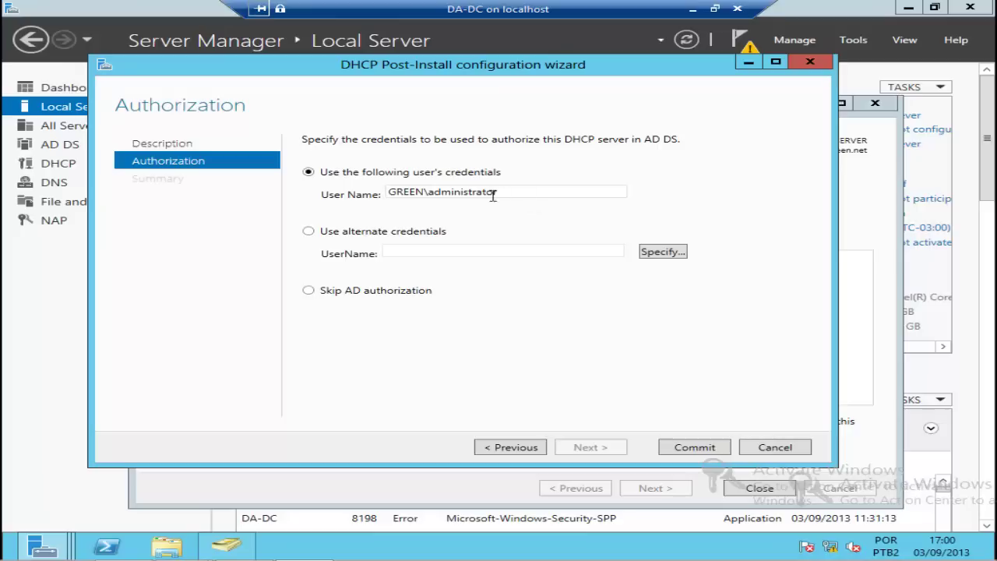
click(686, 452)
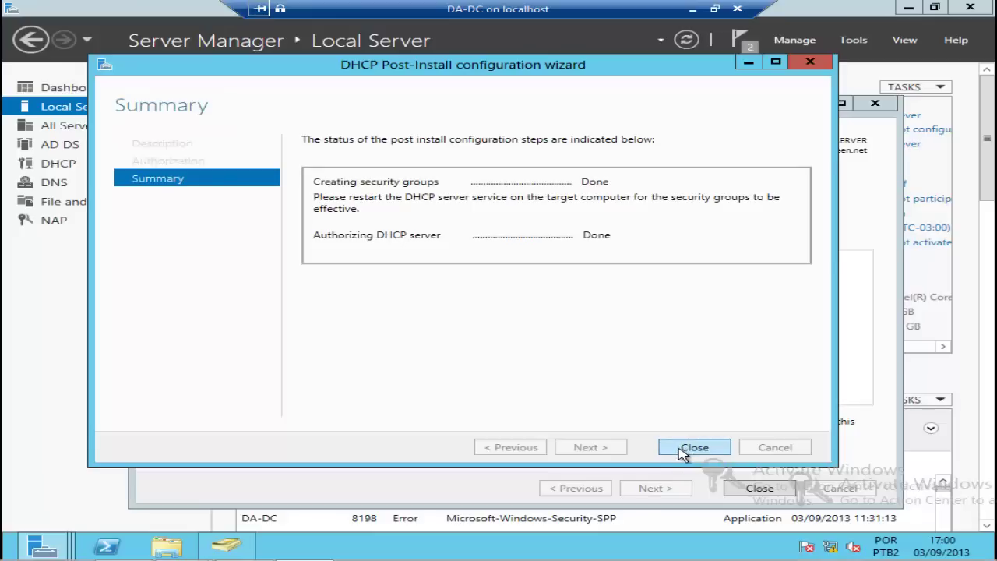
click(685, 450)
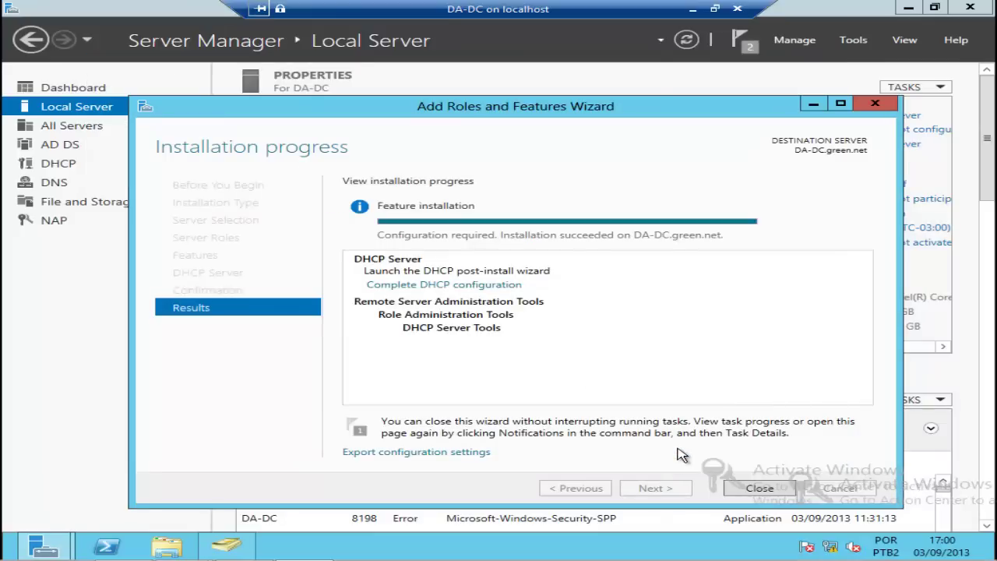
Step: Open the DHCP console from Tools and enlarge its window and tree pane
click(748, 489)
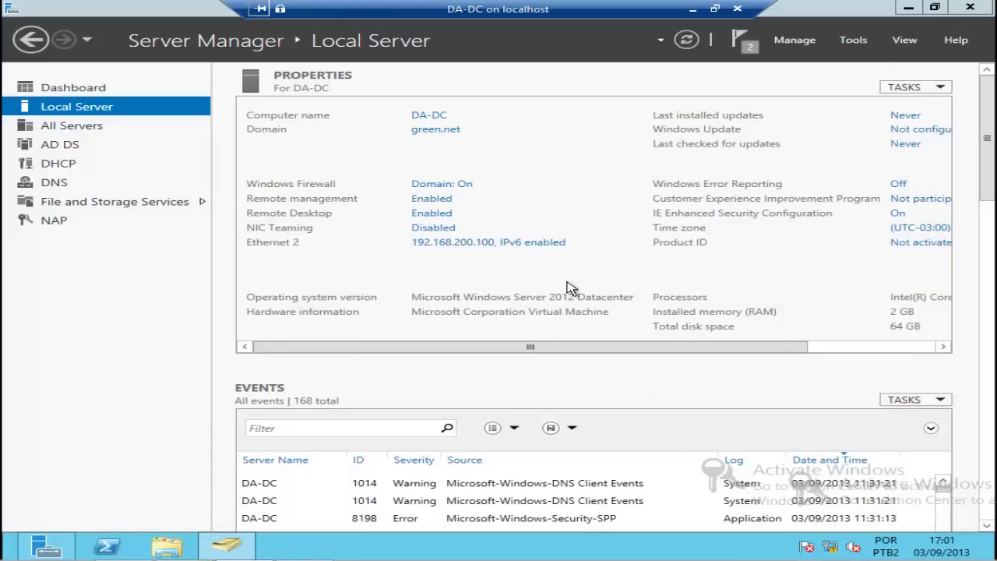
click(852, 40)
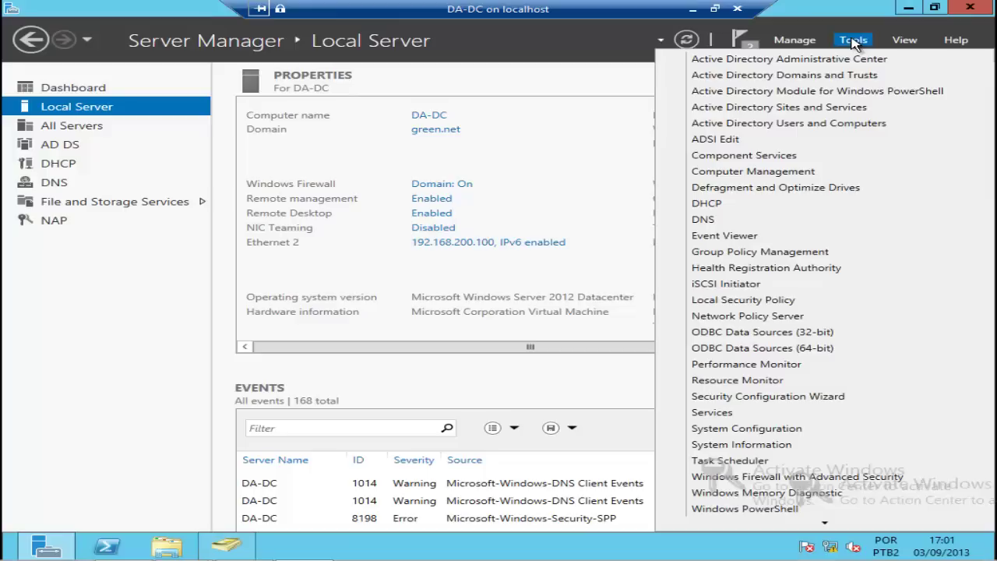
click(724, 209)
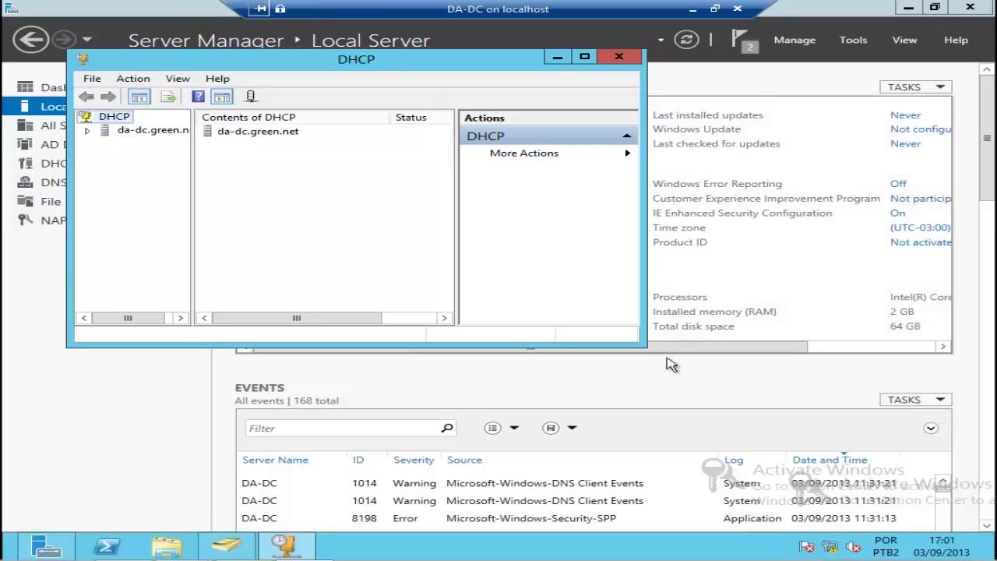
drag(646, 345, 943, 463)
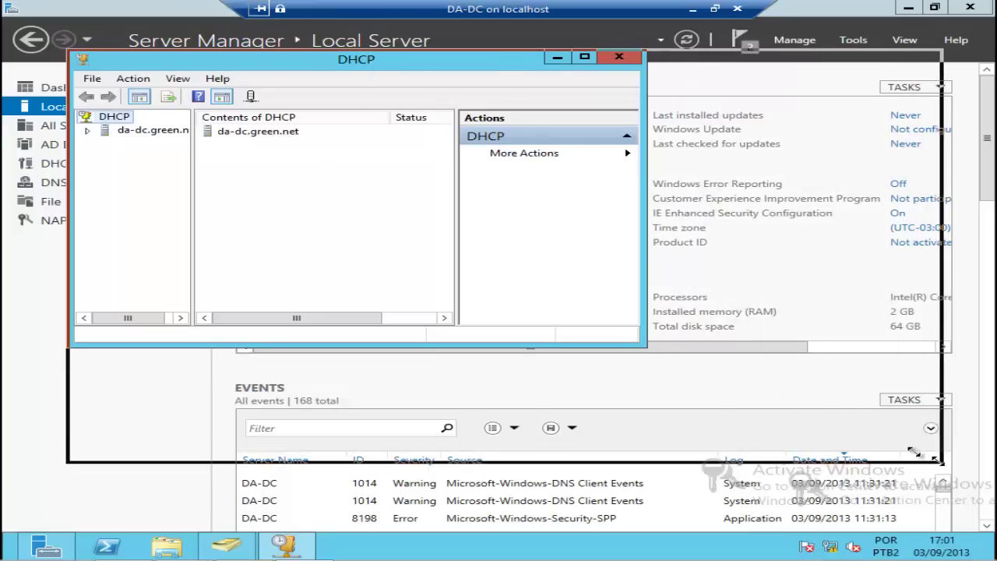
drag(193, 204, 270, 205)
Step: Expand da-dc.green.net and bring up the IPv4 node's actions
click(88, 131)
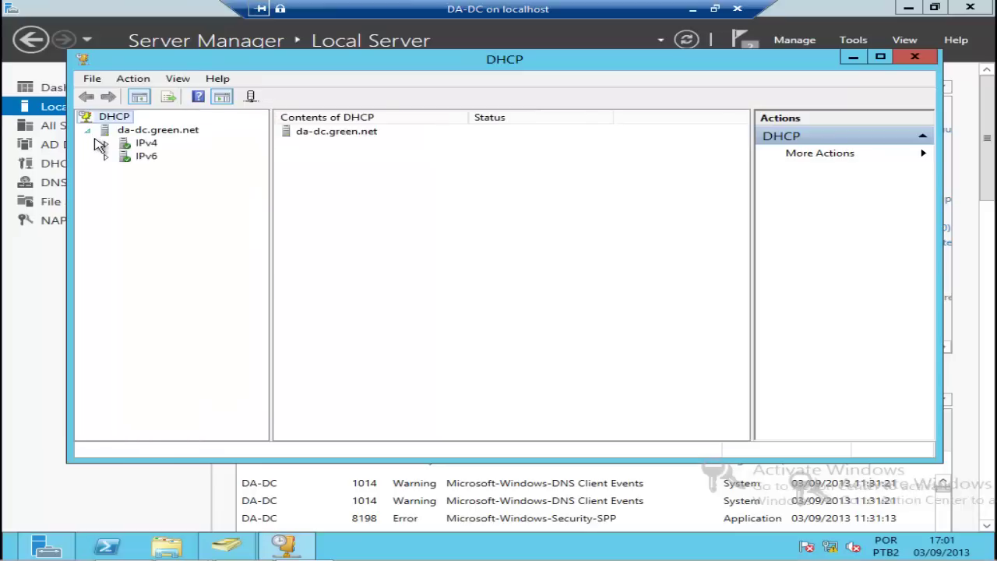
click(148, 144)
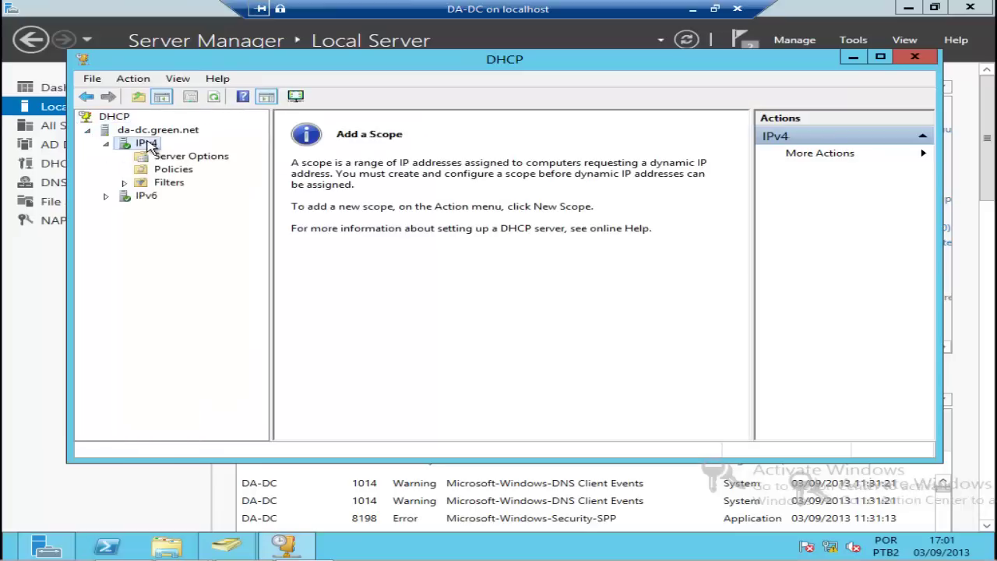
right_click(148, 144)
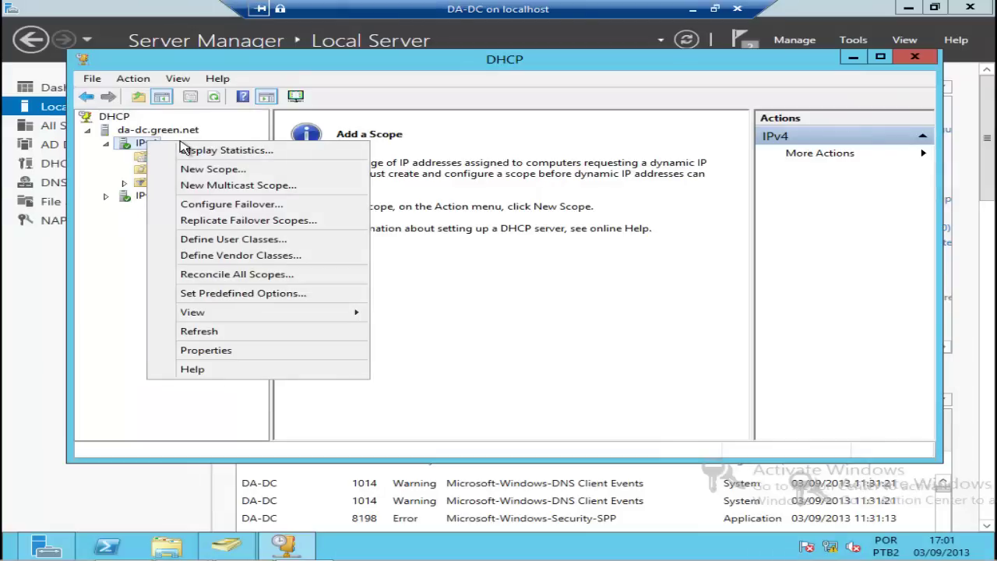
Step: Create scope 'VPN' for 192.168.200.50–192.168.200.100 with no exclusions and an 8-day lease
click(248, 170)
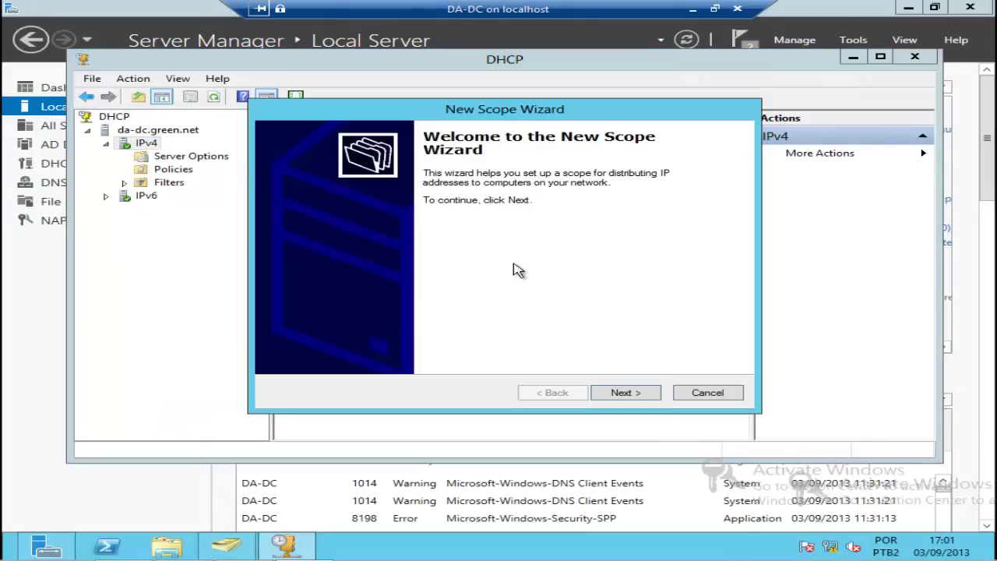
click(623, 393)
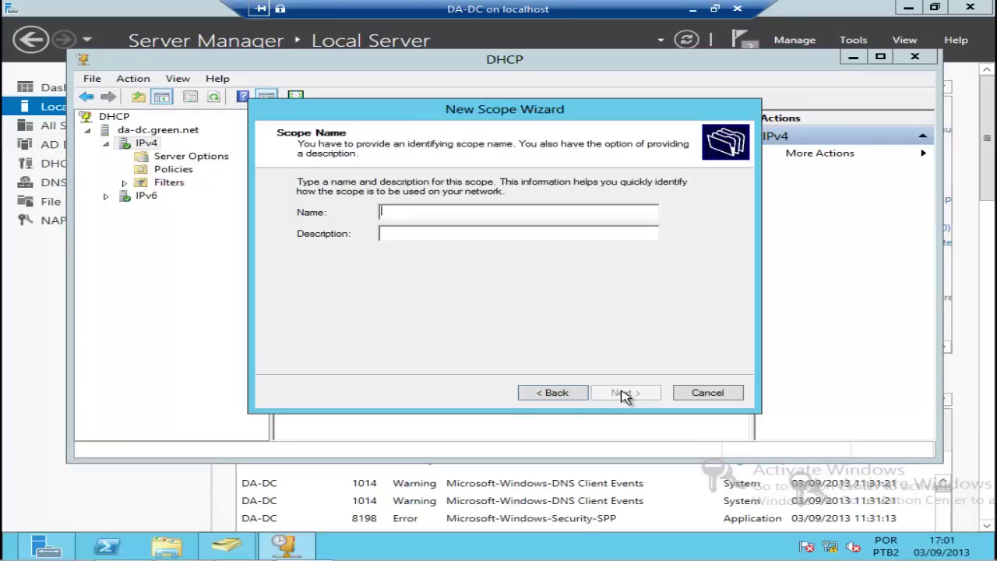
text(VPN)
click(632, 399)
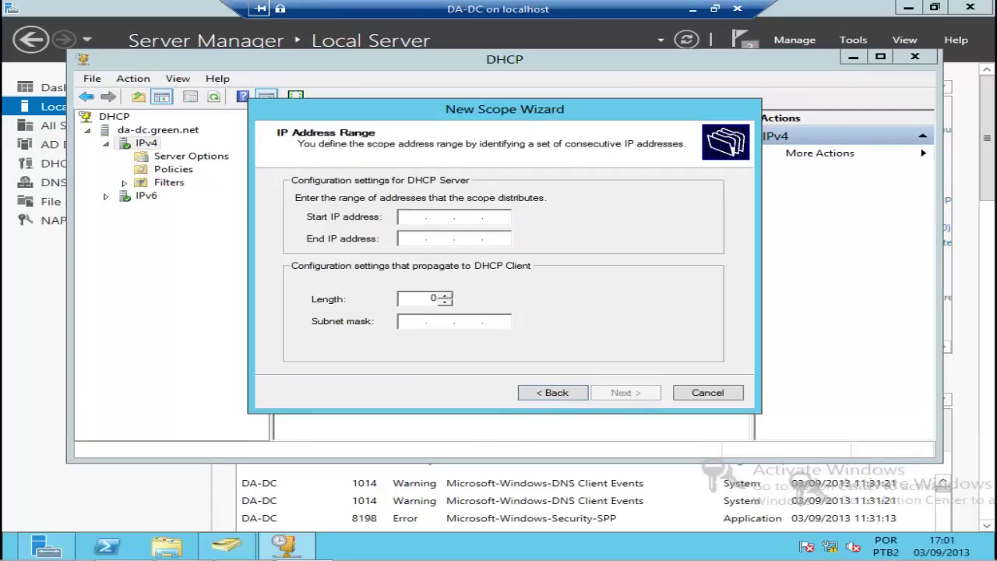
text(192 . 168 . 200 . 50)
key(Tab)
text(192)
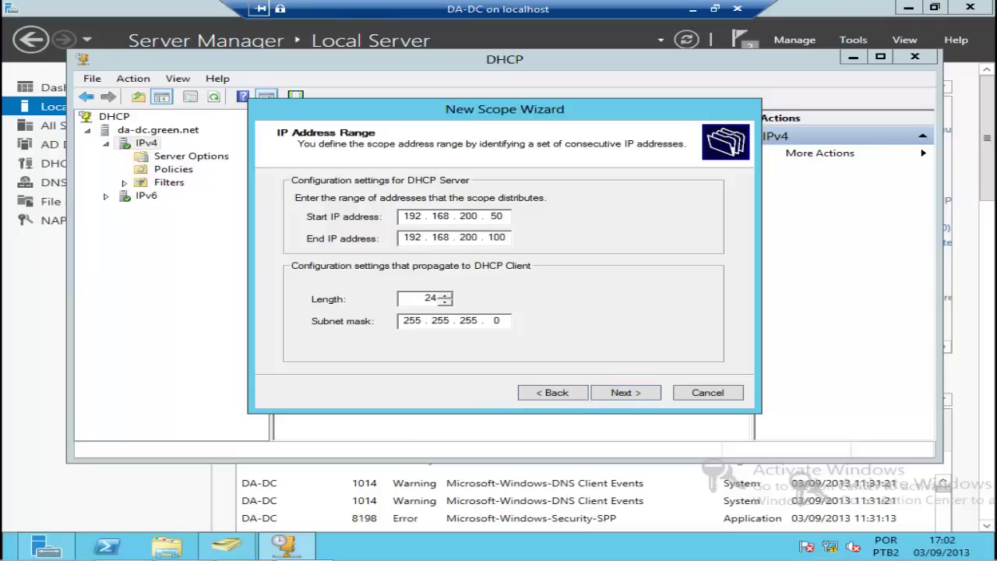
click(643, 393)
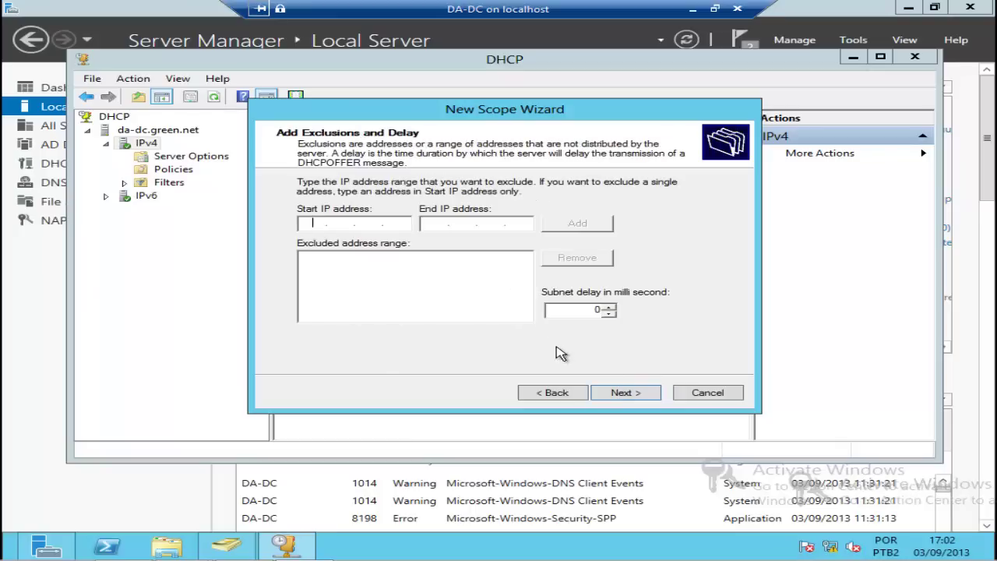
click(644, 393)
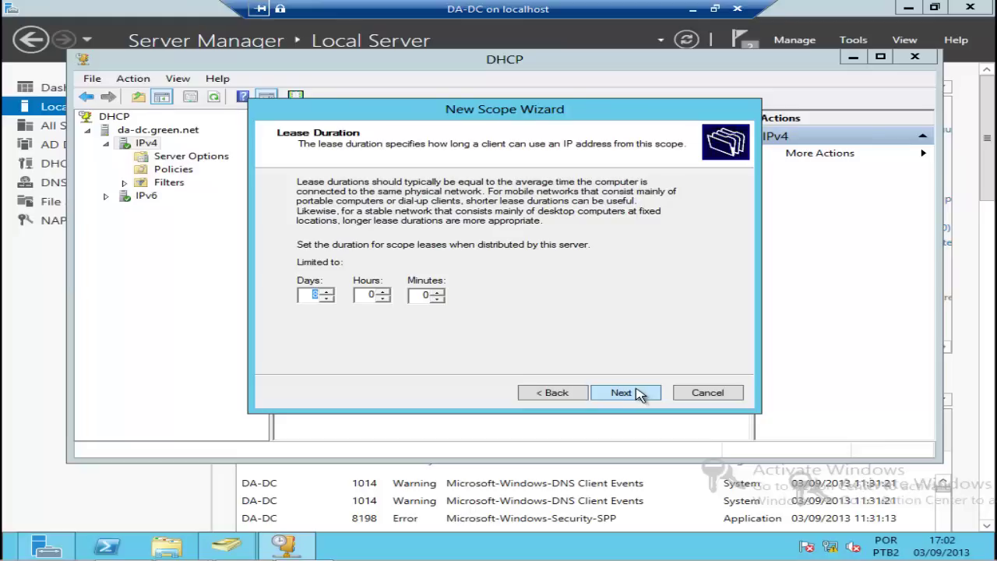
click(640, 393)
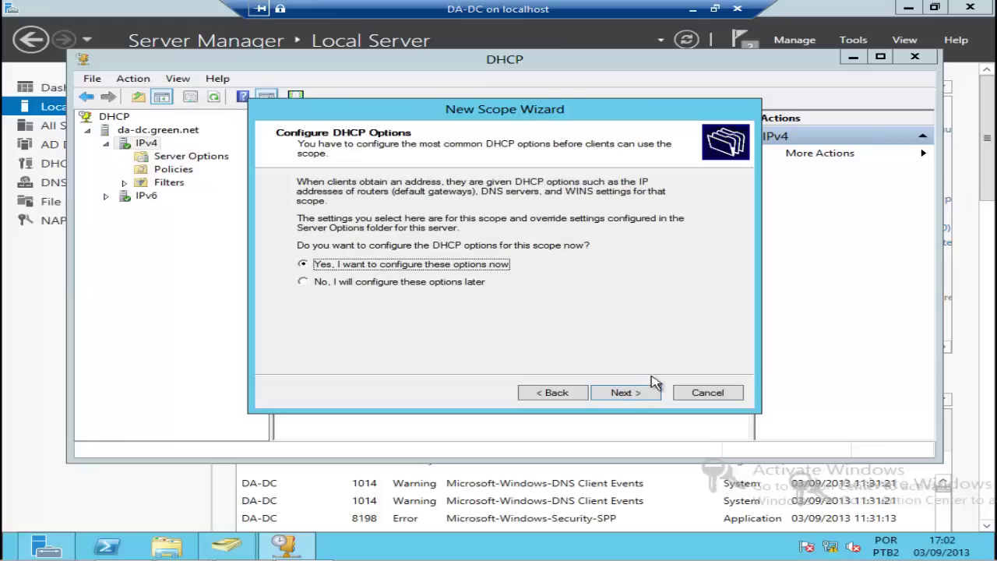
Step: Configure scope options now and add 192.168.200.102 as the scope's default gateway router
click(645, 393)
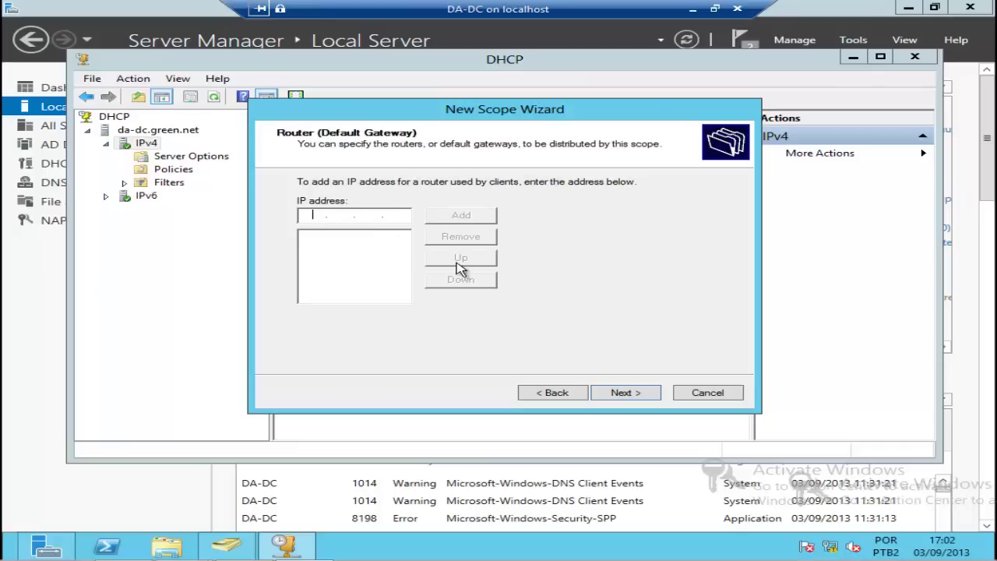
text(192 . 168 . 200 . 102)
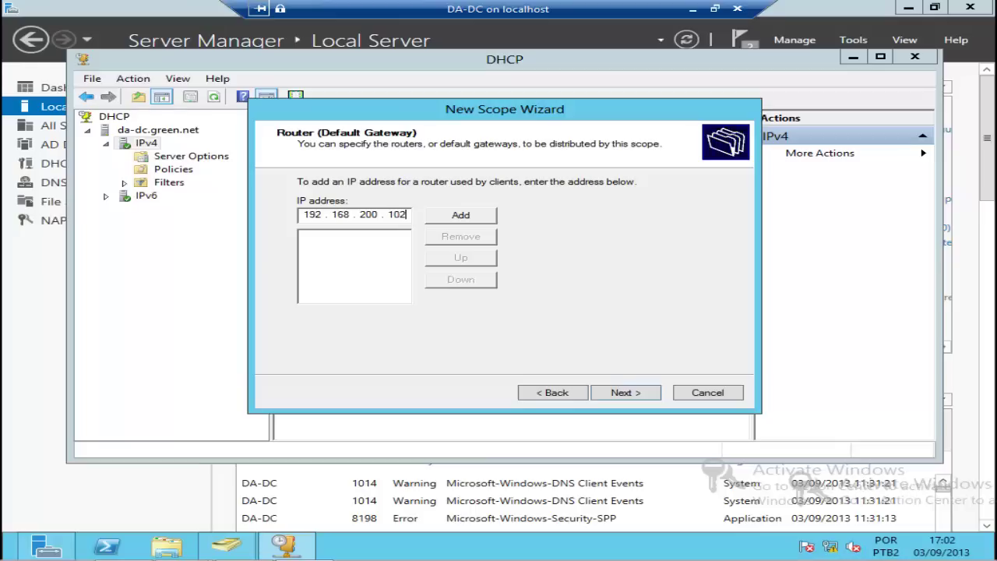
click(446, 216)
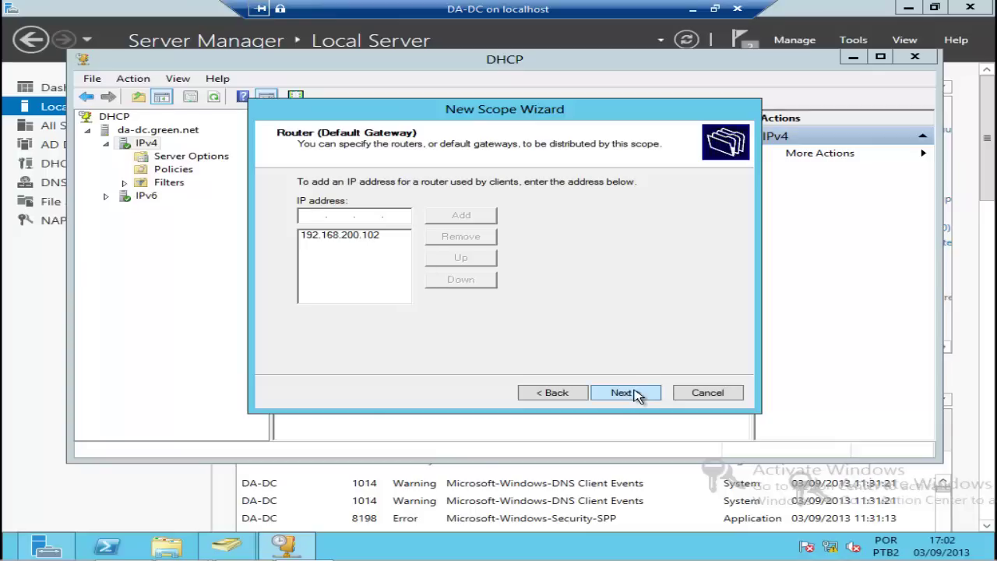
click(623, 393)
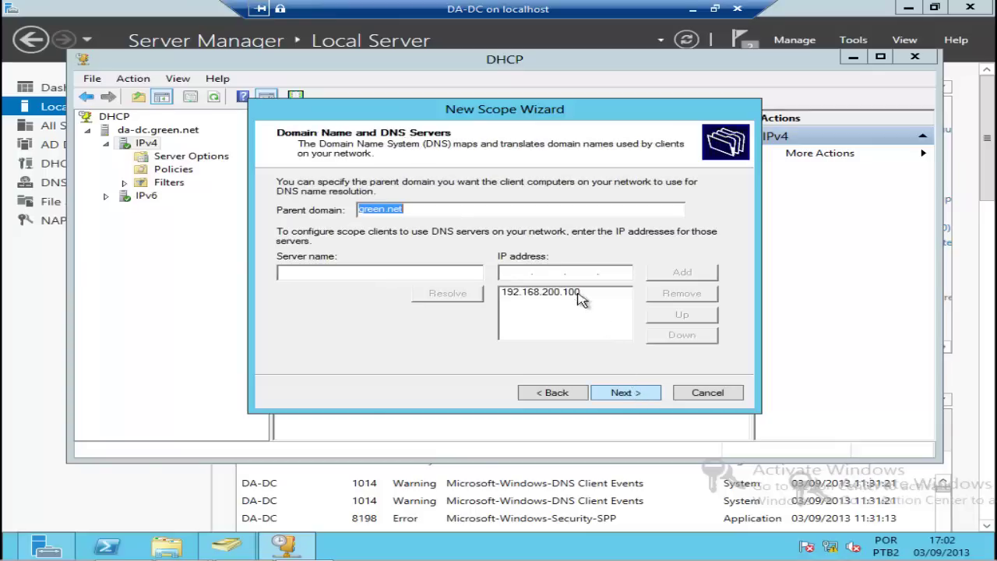
Step: Accept the green.net domain and DNS server, skip WINS, and activate the VPN scope
click(627, 394)
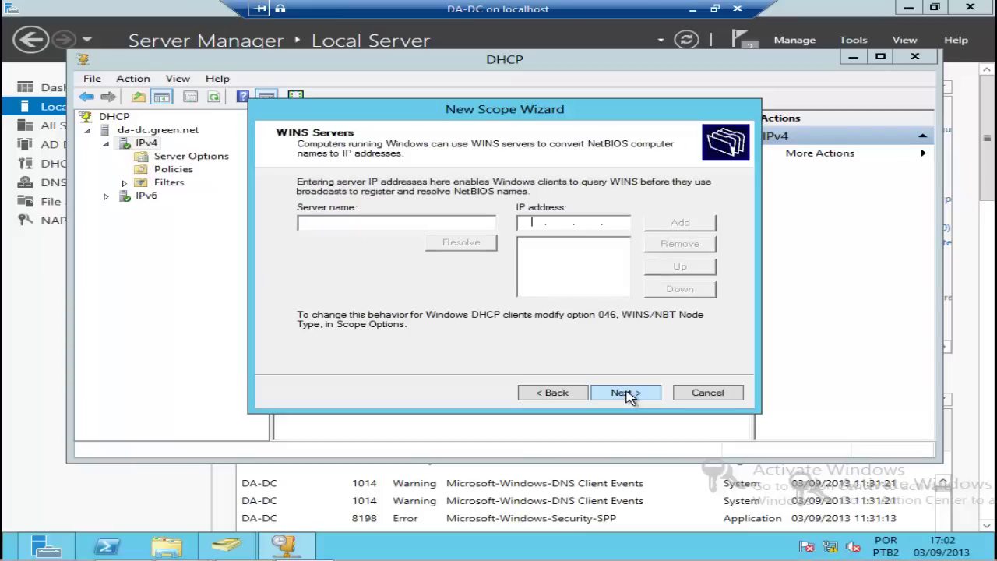
click(628, 394)
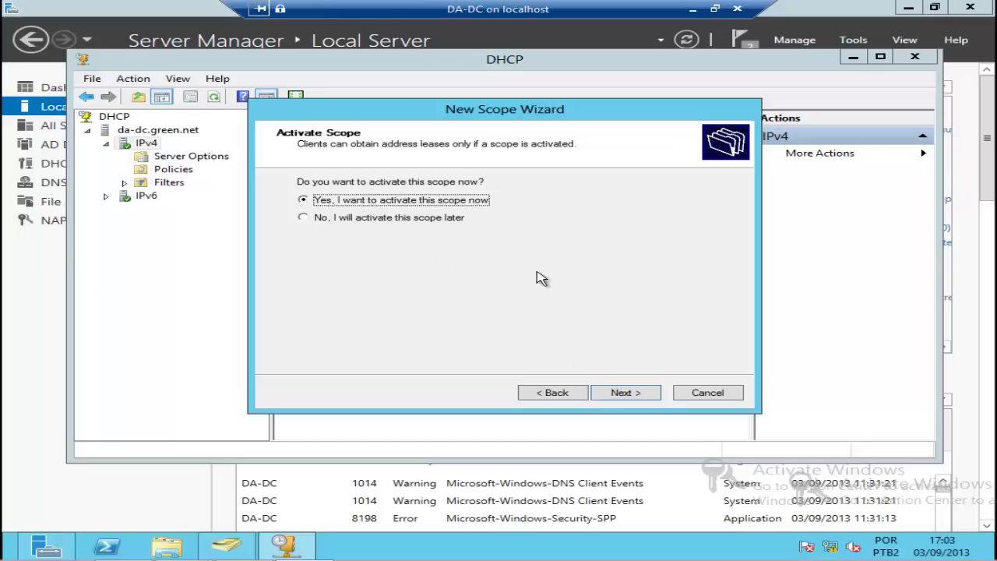
click(630, 393)
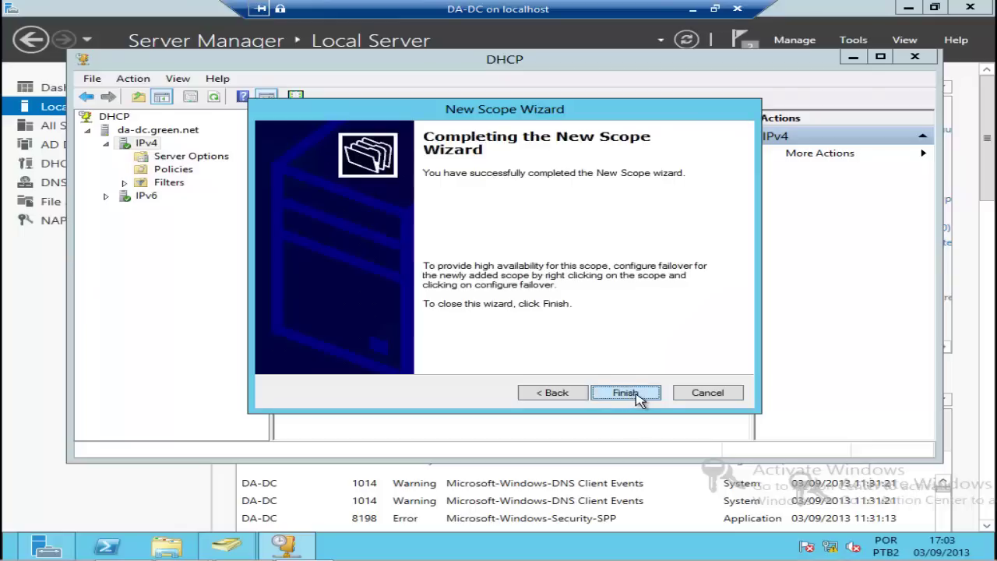
click(627, 393)
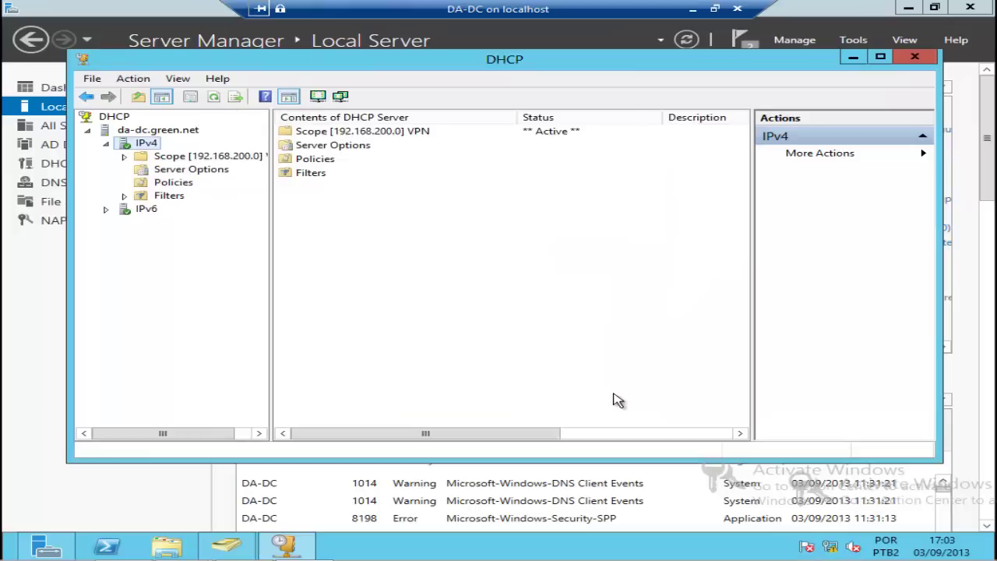
Step: Review the VPN scope's 192.168.200.50–192.168.200.100 address pool and empty leases, then minimize DHCP
double_click(173, 158)
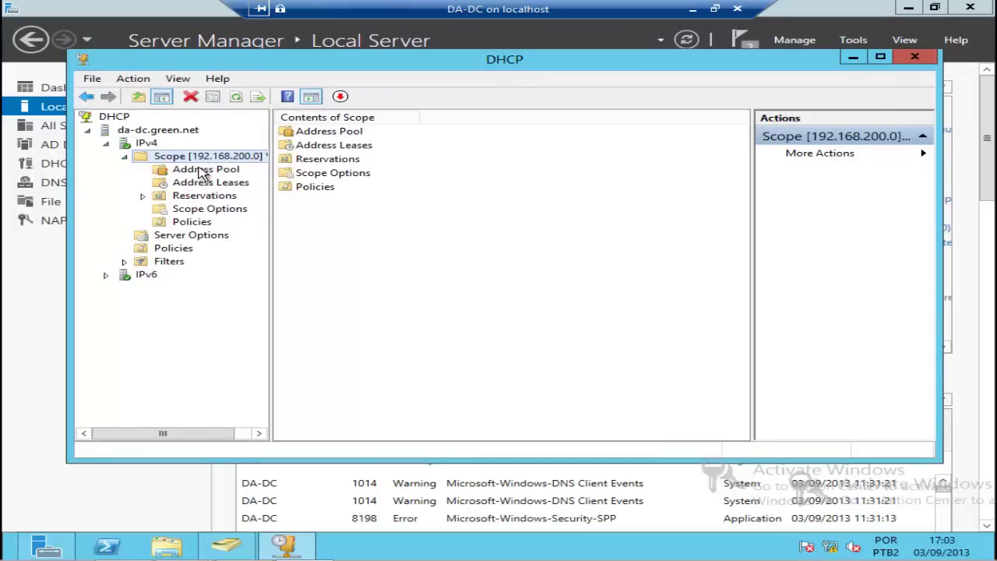
click(201, 171)
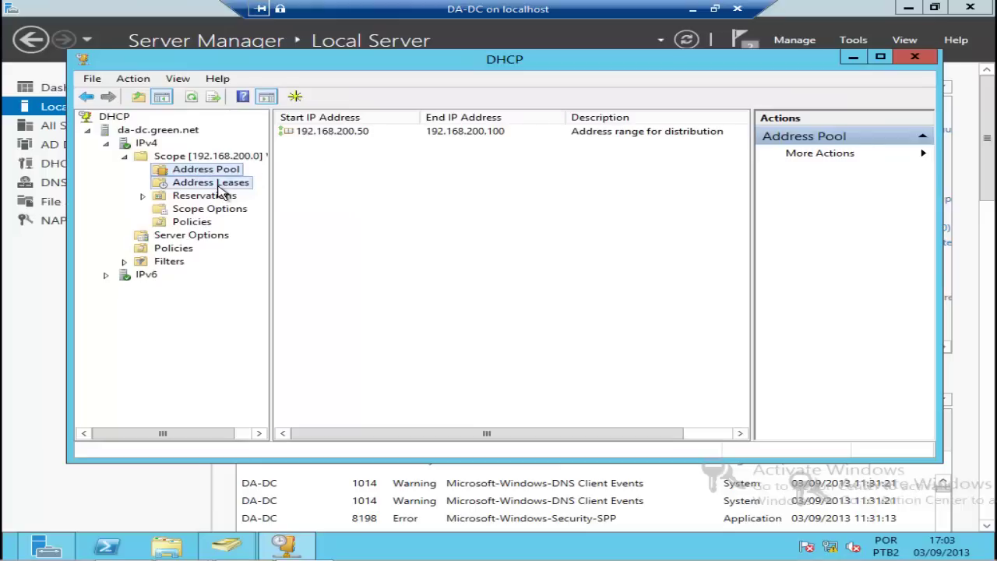
click(219, 187)
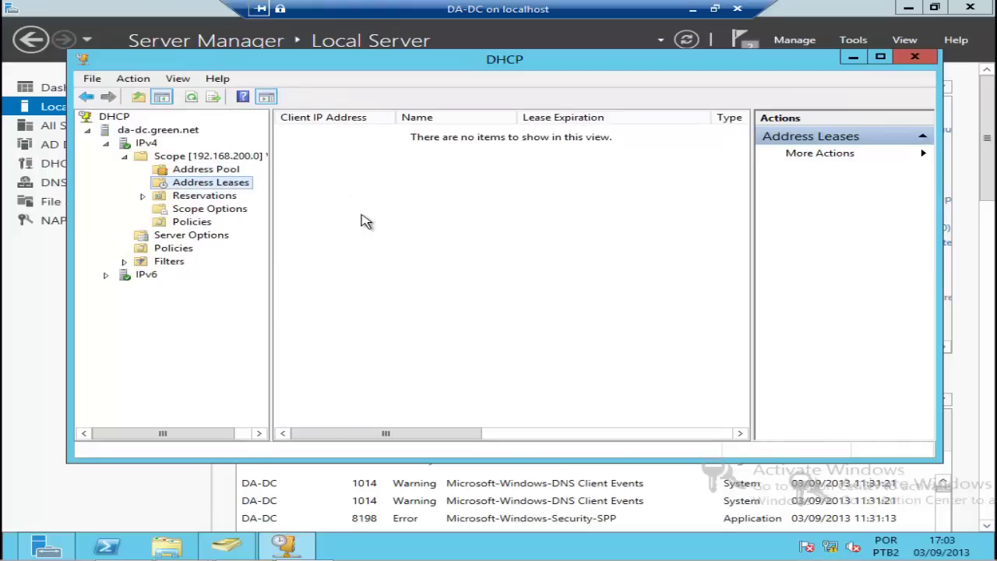
click(853, 59)
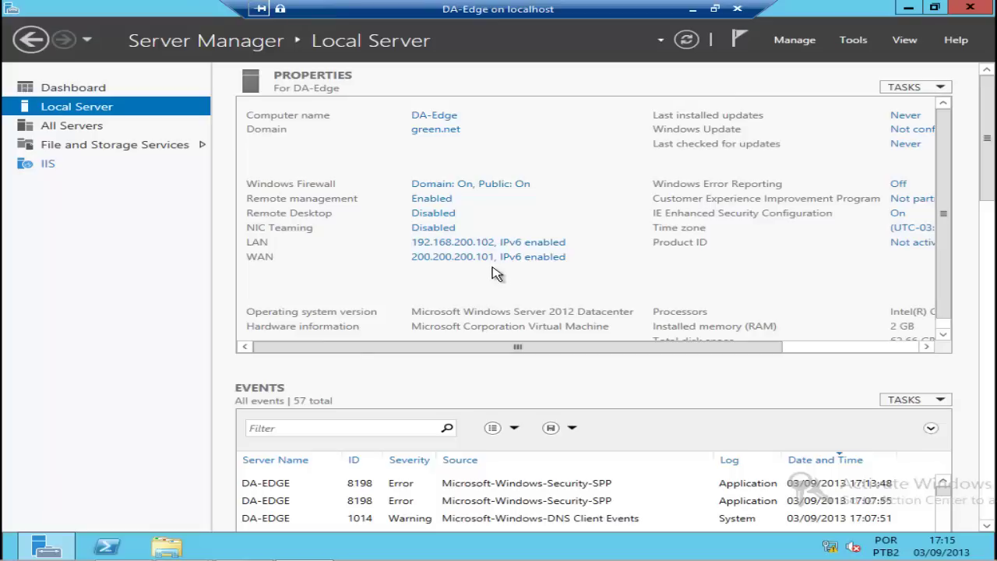
Step: Start a role-based installation on DA-Edge and select Remote Access with its management tools
click(802, 48)
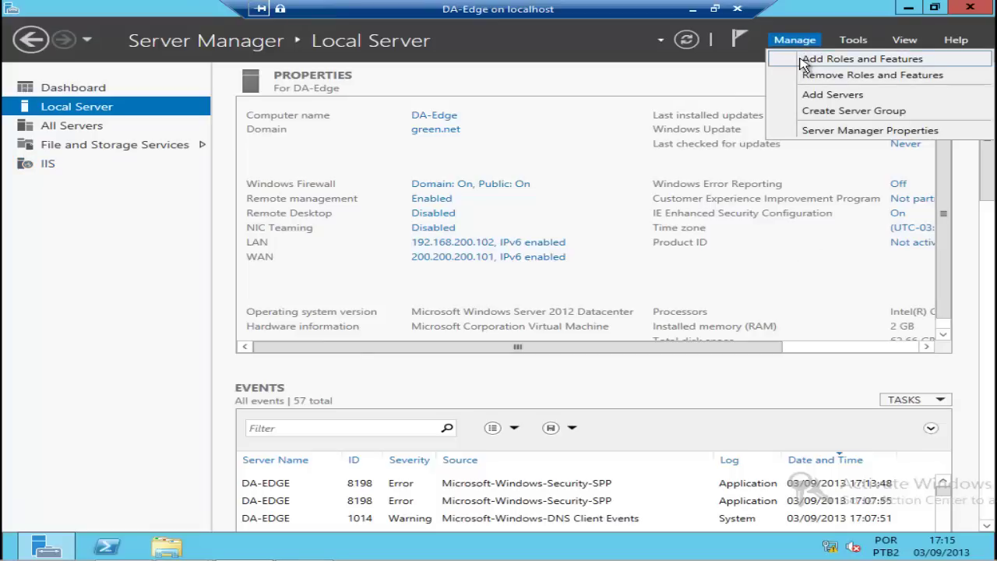
click(803, 61)
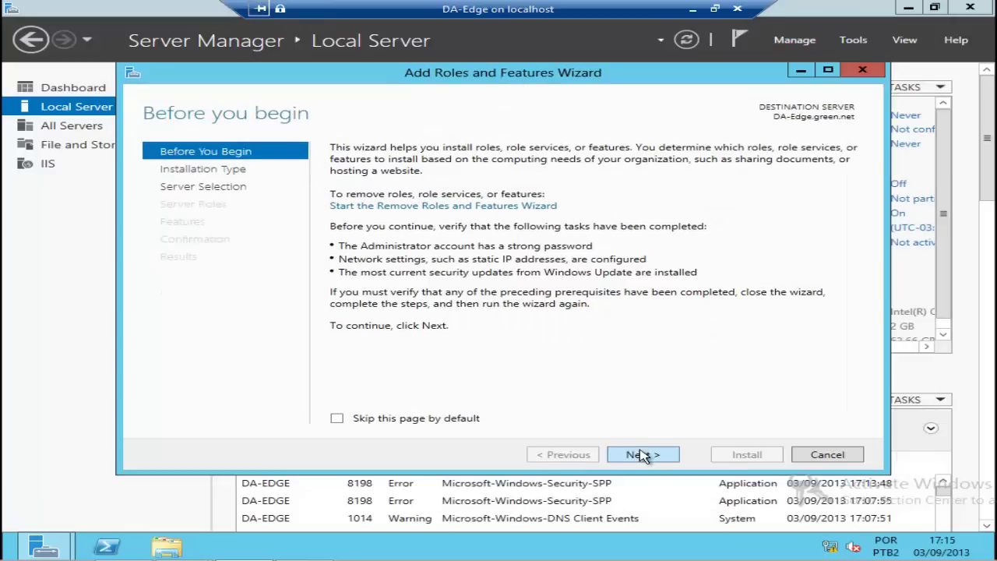
click(643, 456)
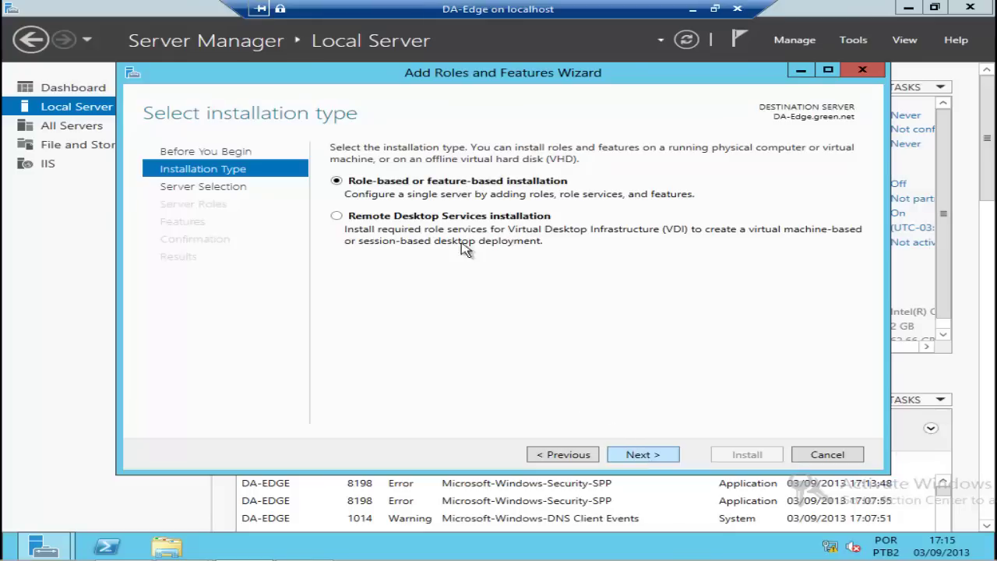
click(643, 455)
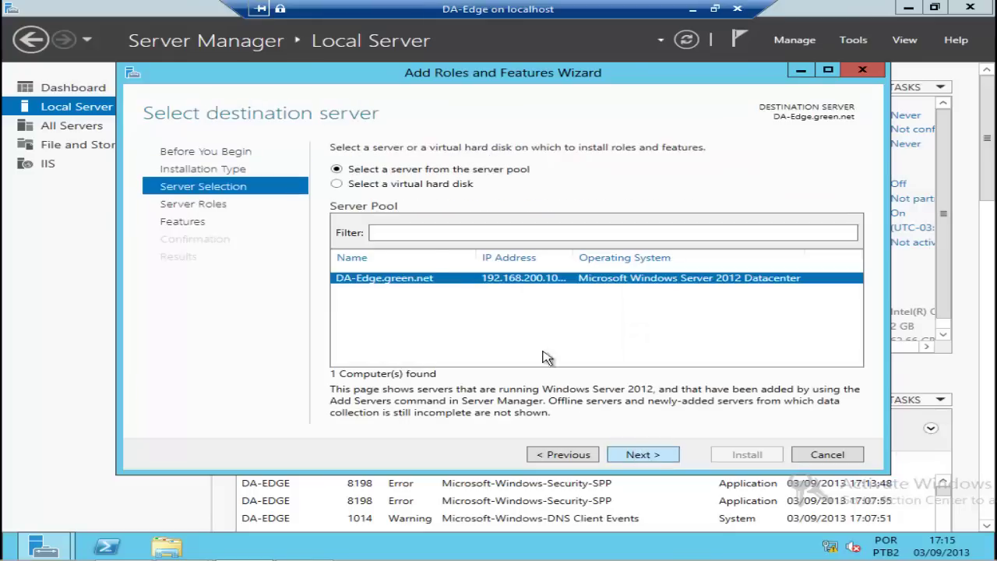
click(648, 456)
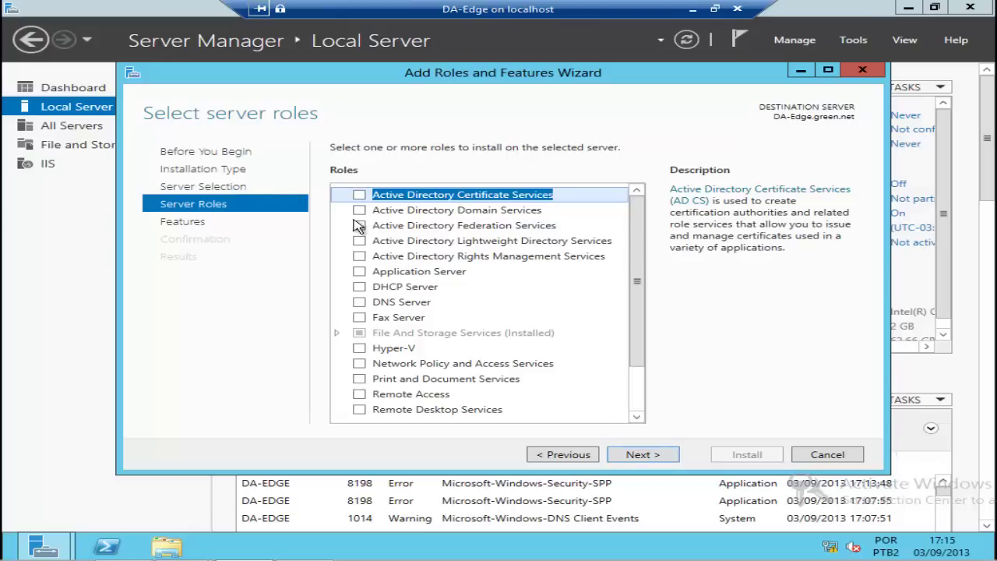
click(358, 396)
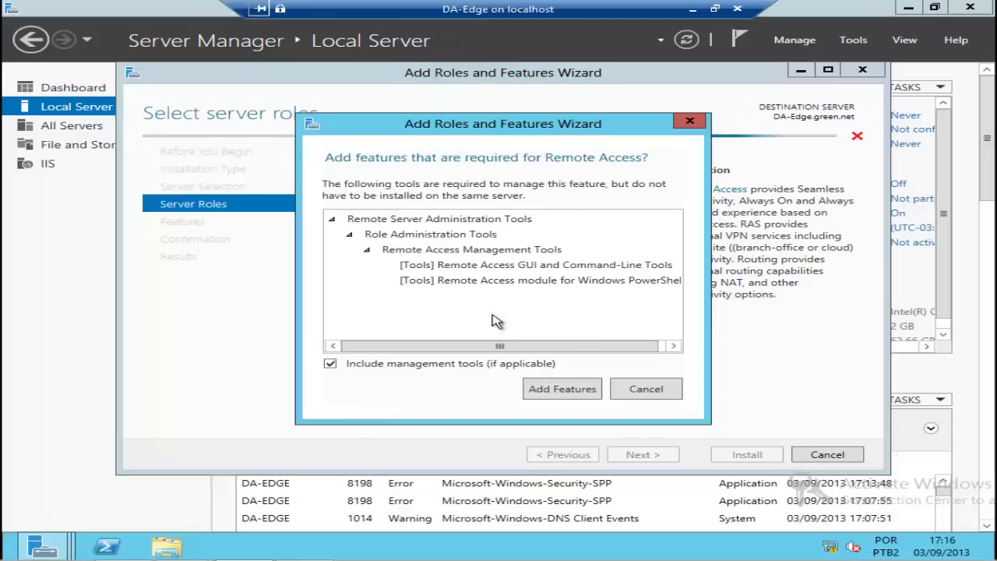
click(562, 389)
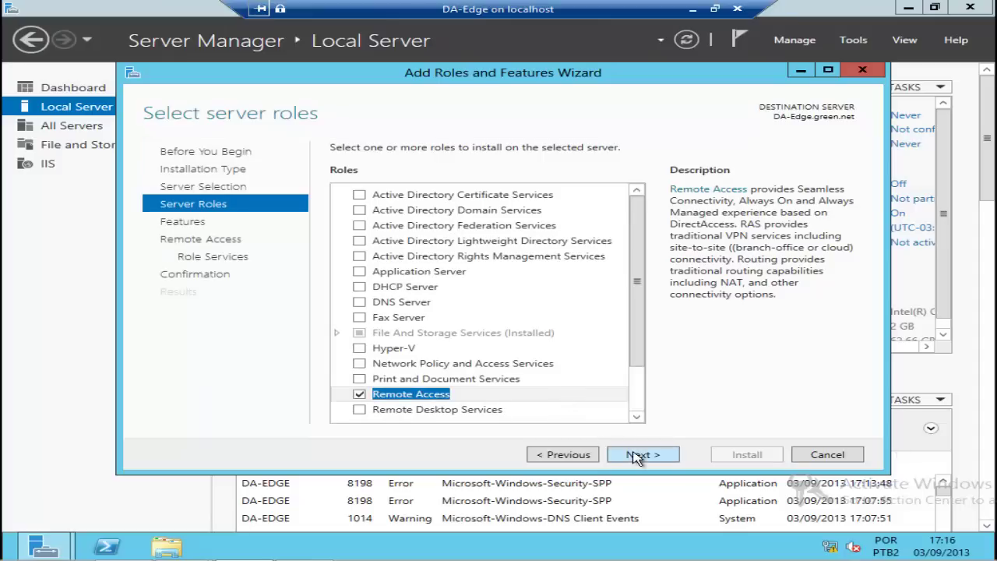
click(637, 456)
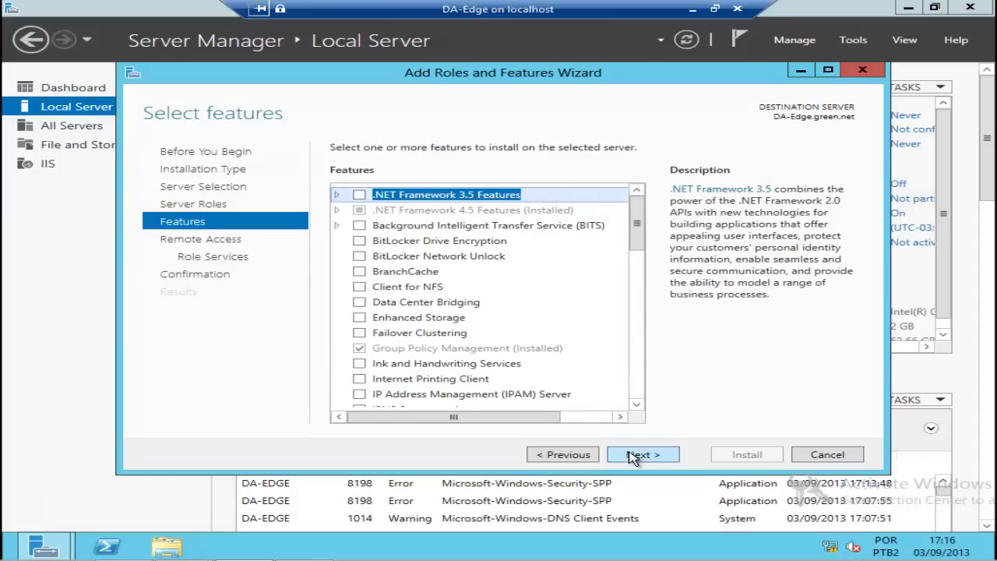
Step: Install Remote Access with DirectAccess and VPN (RAS) on DA-Edge, allowing automatic restarts
click(633, 455)
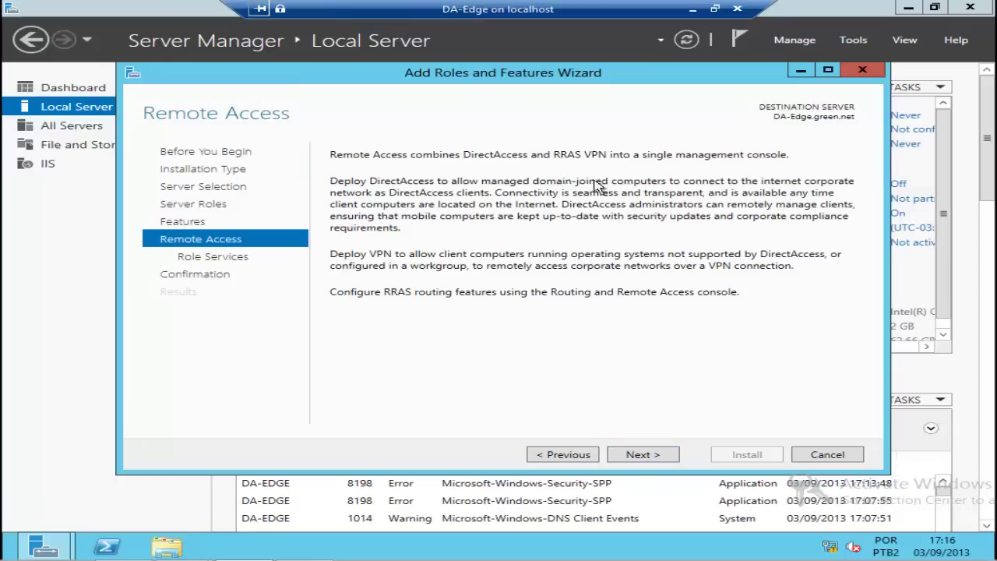
click(632, 455)
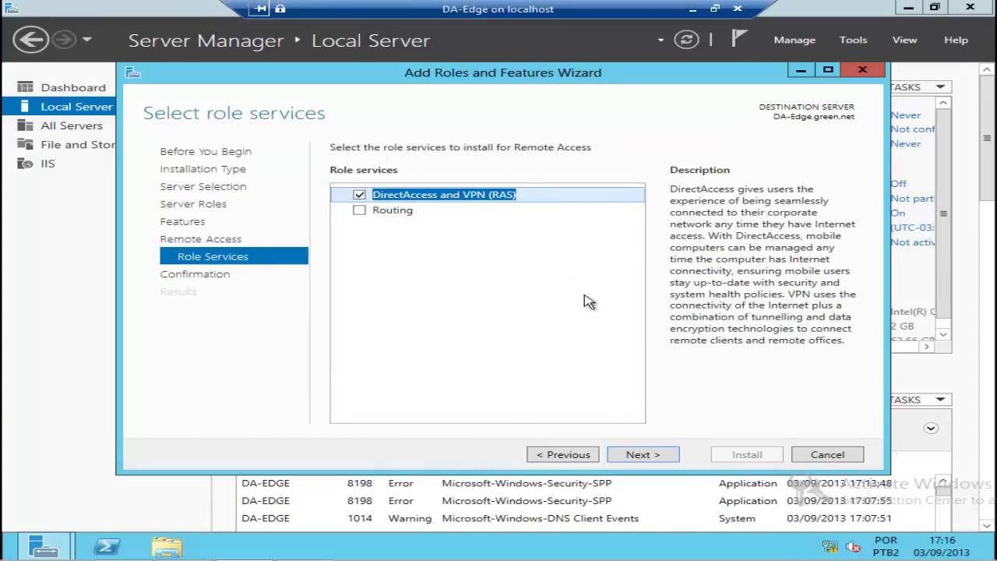
click(650, 456)
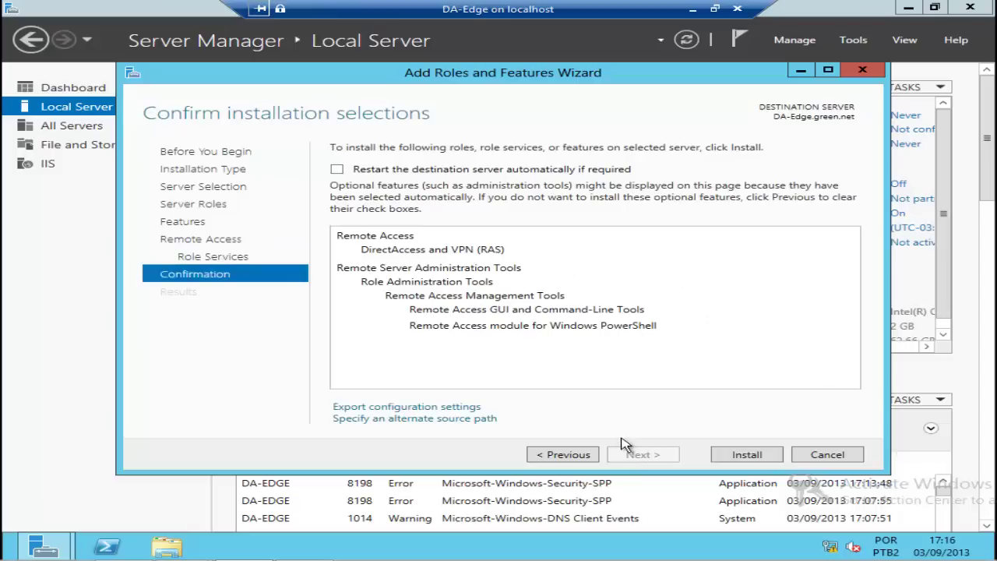
click(337, 170)
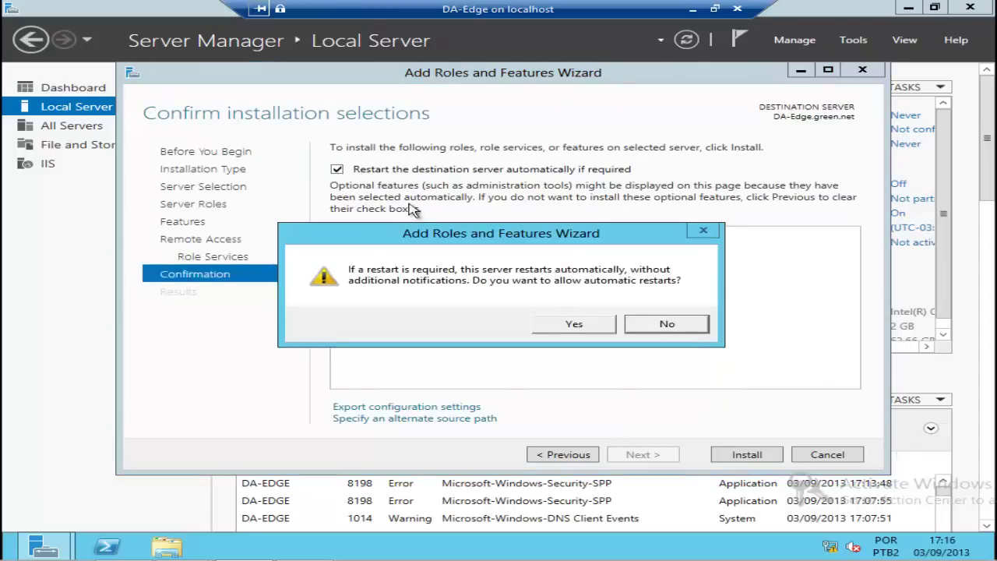
click(574, 325)
click(739, 453)
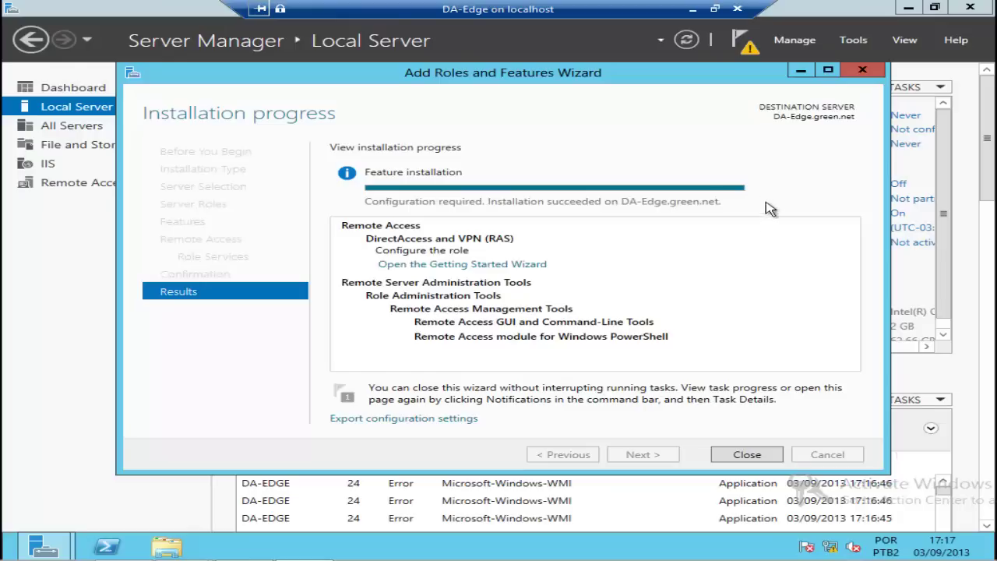
click(747, 455)
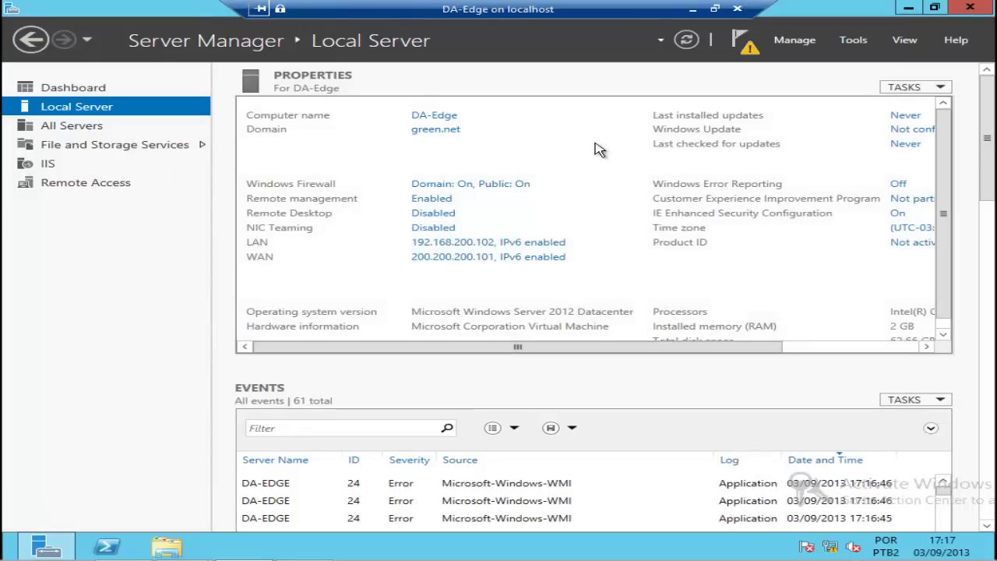
Step: Open and resize the Routing and Remote Access console, then configure and enable it on DA-EDGE
click(851, 44)
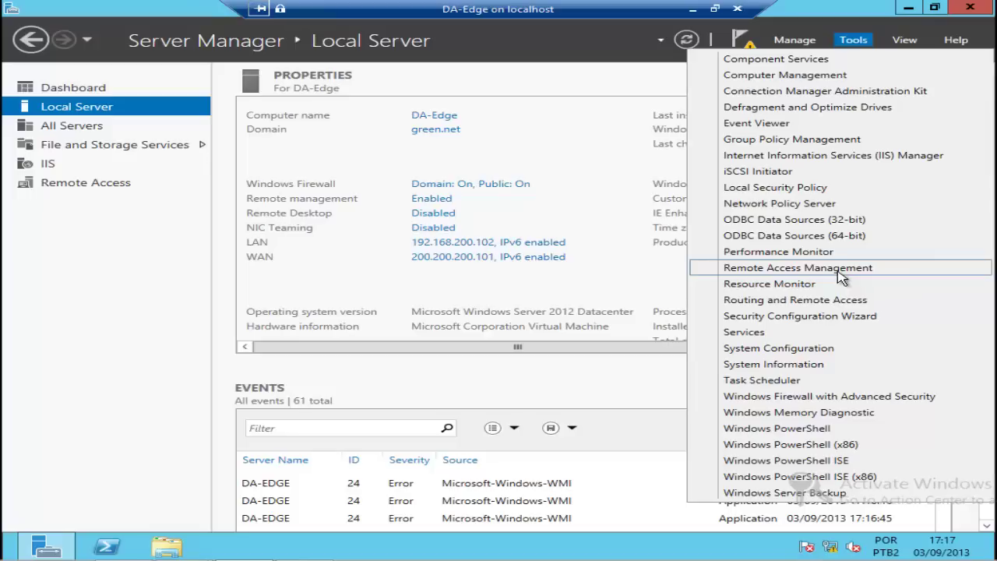
click(872, 303)
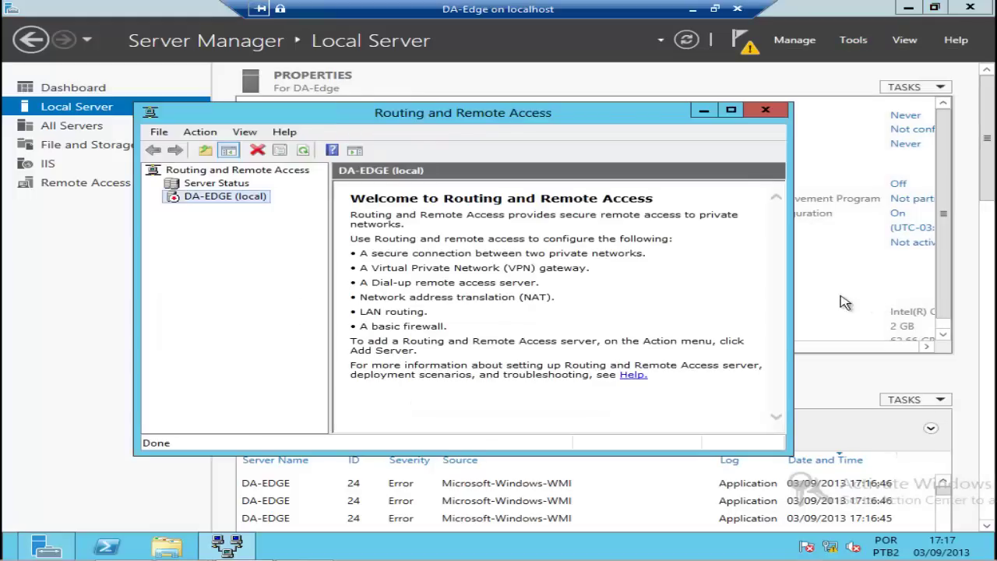
drag(404, 115, 439, 70)
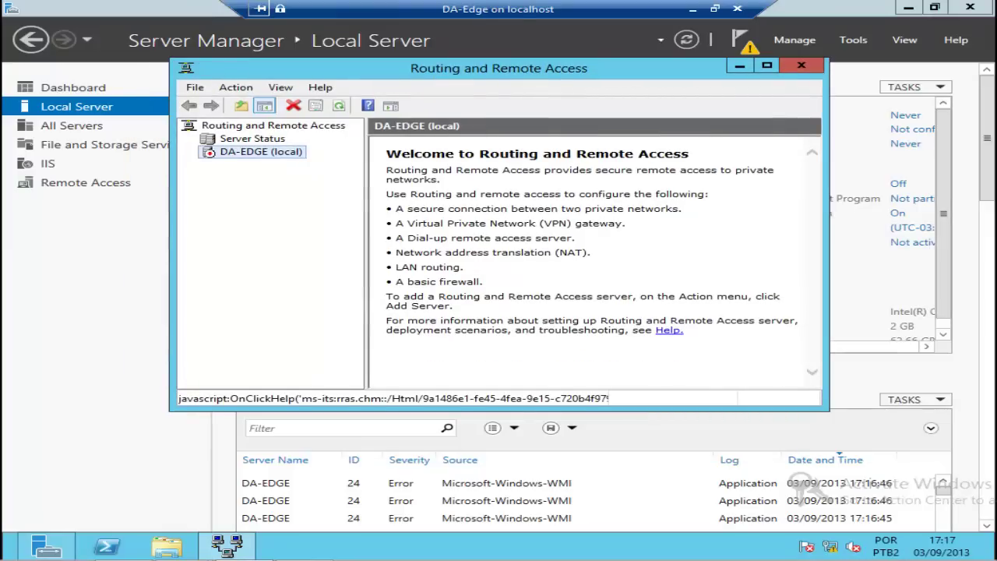
drag(825, 408, 952, 474)
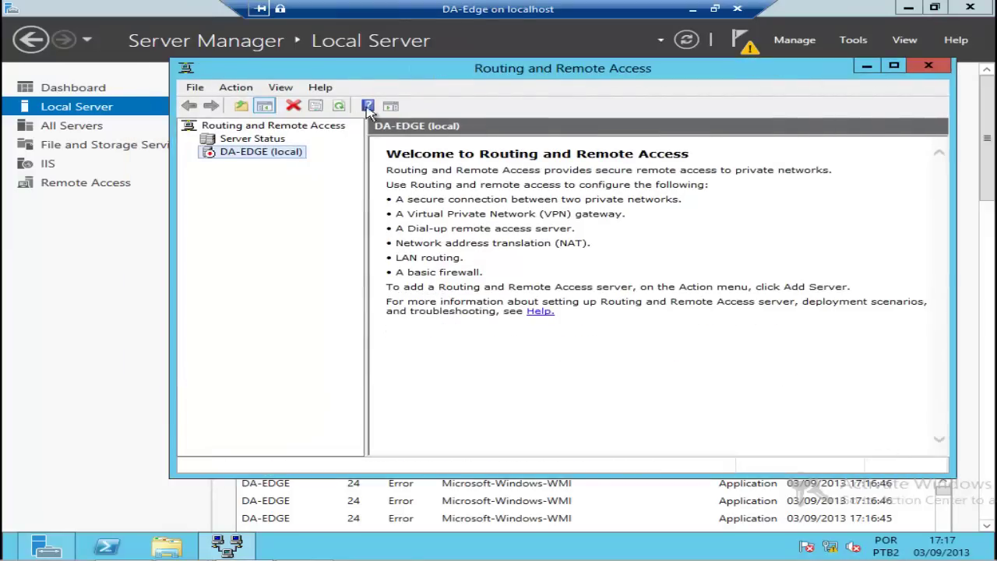
drag(356, 74, 327, 73)
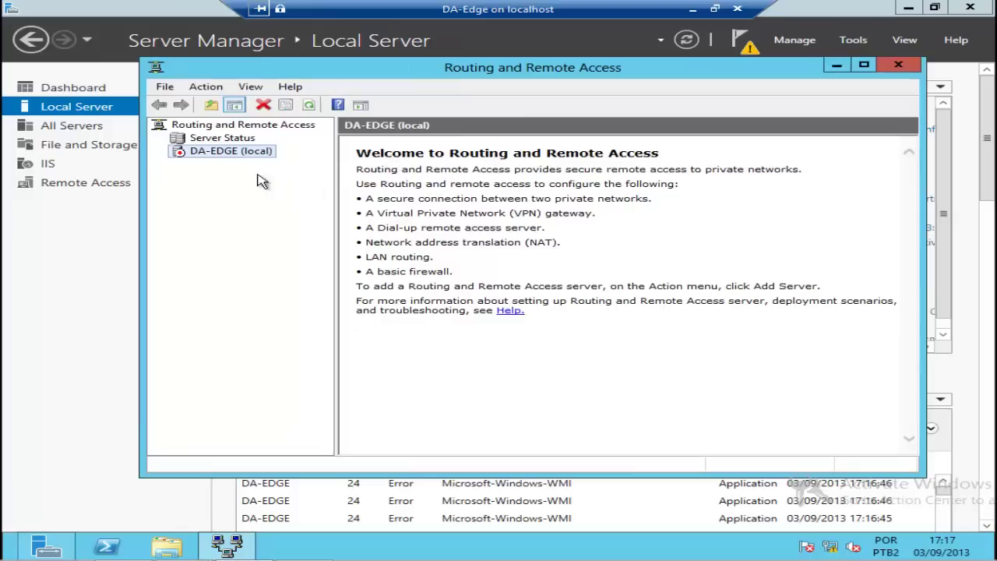
right_click(214, 156)
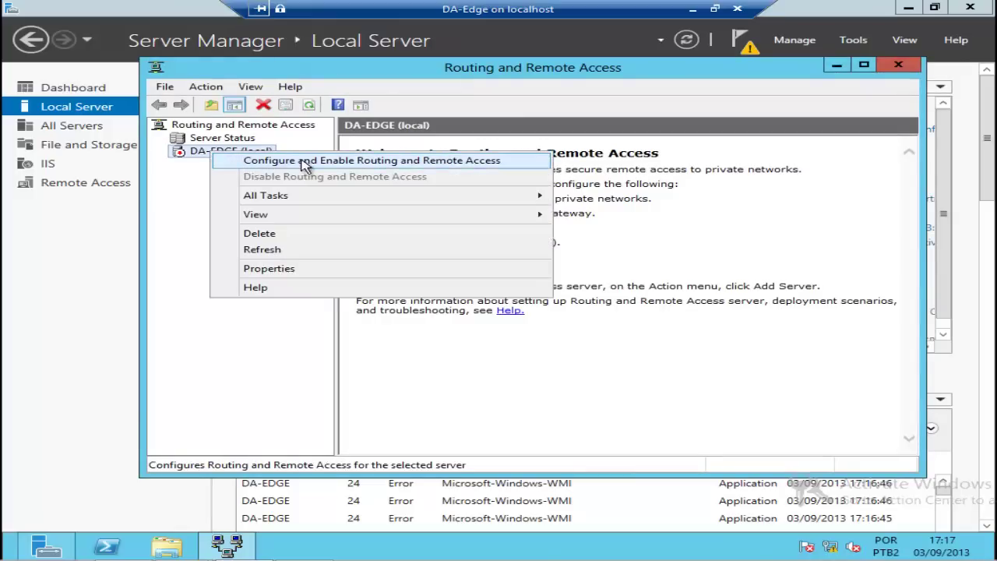
click(519, 164)
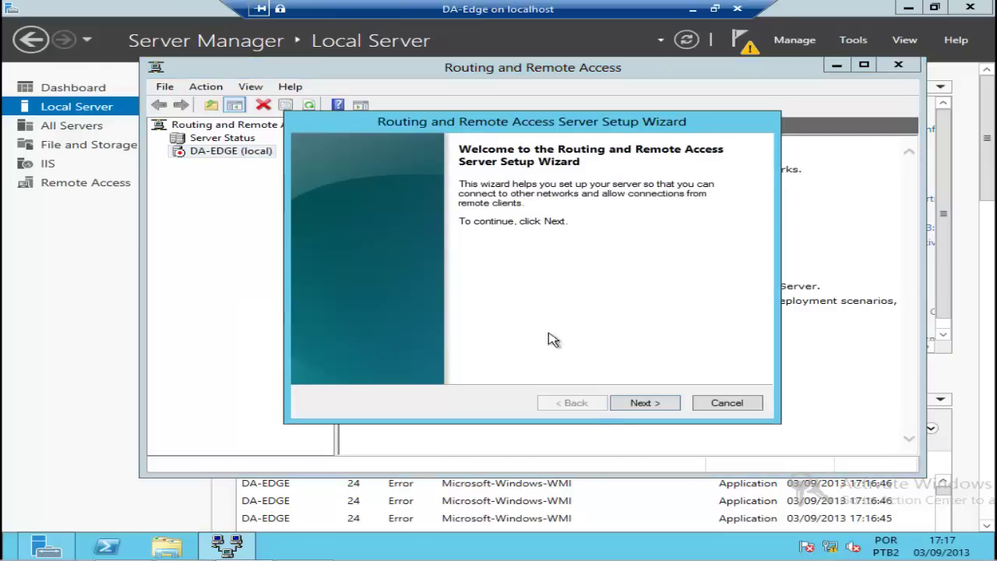
Step: Set up DA-EDGE with a custom VPN-access-only configuration and start the service
click(635, 413)
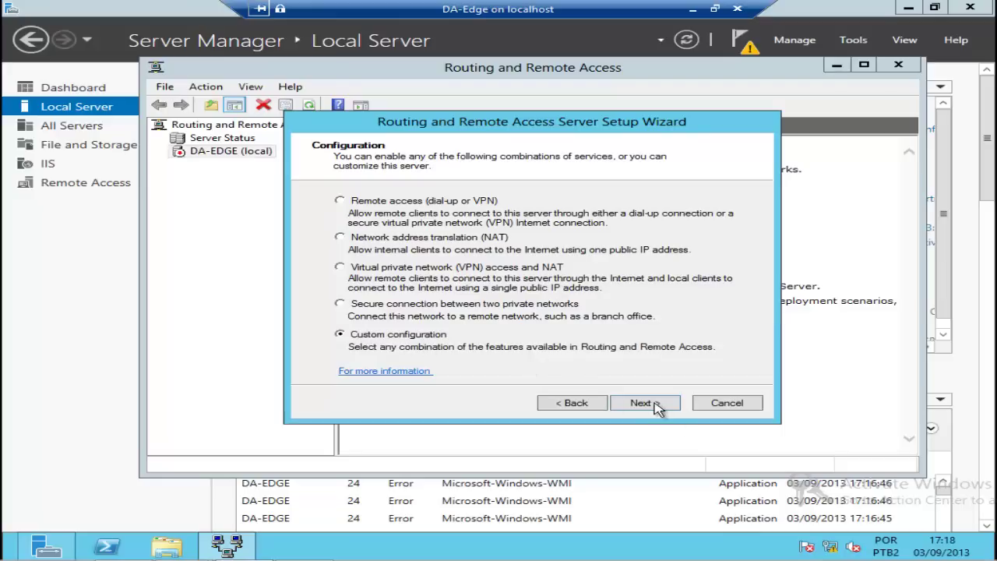
click(644, 402)
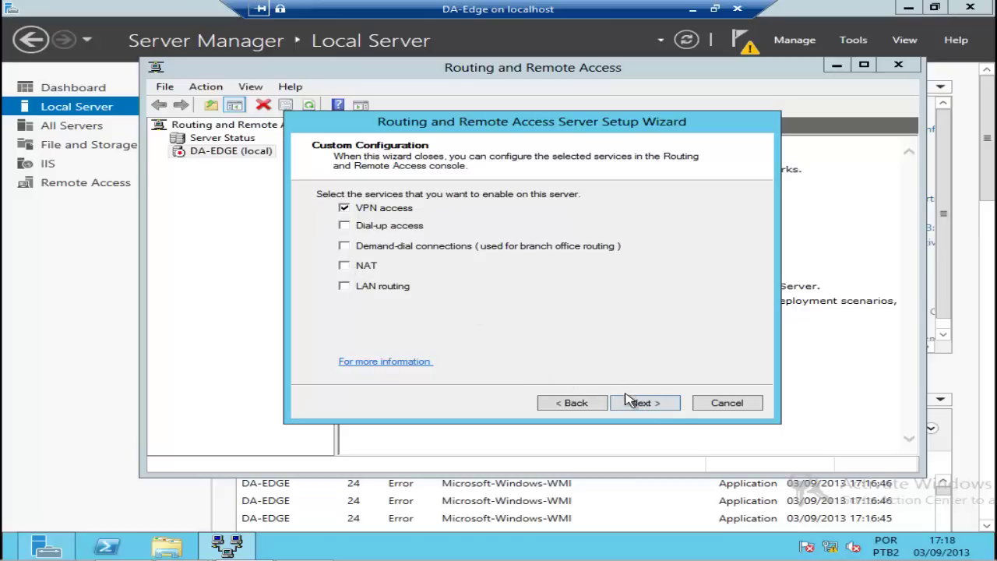
click(637, 405)
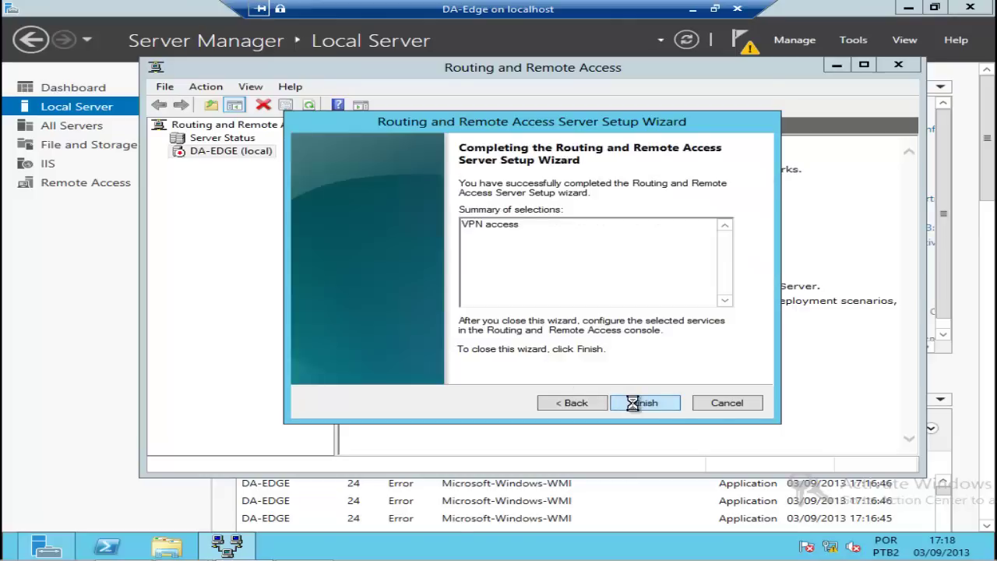
click(629, 405)
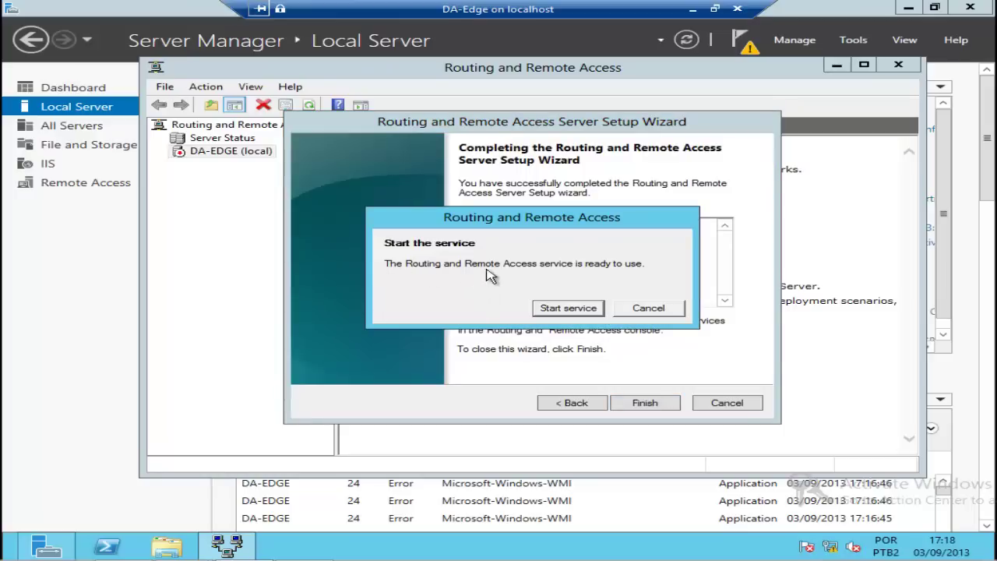
click(568, 308)
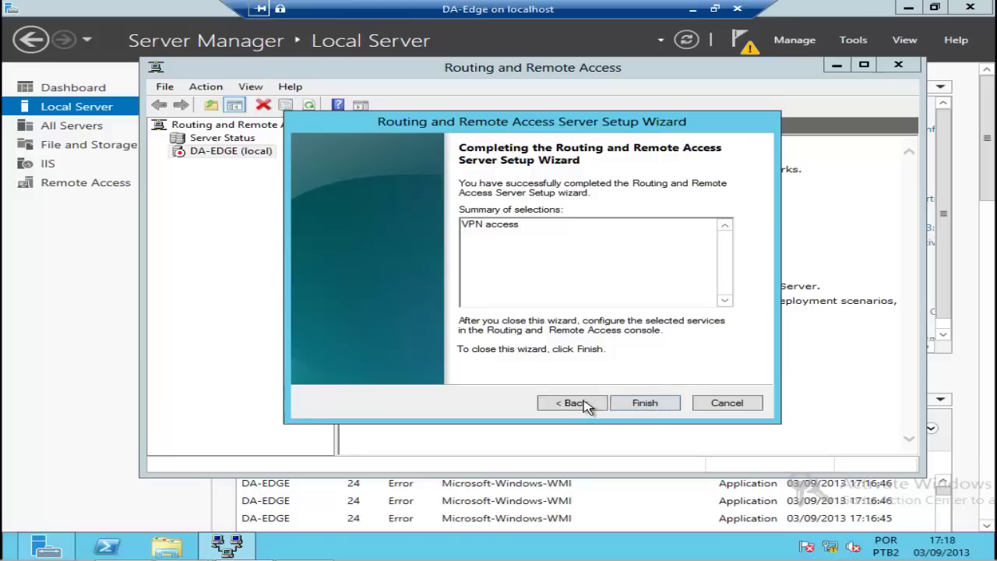
key(Return)
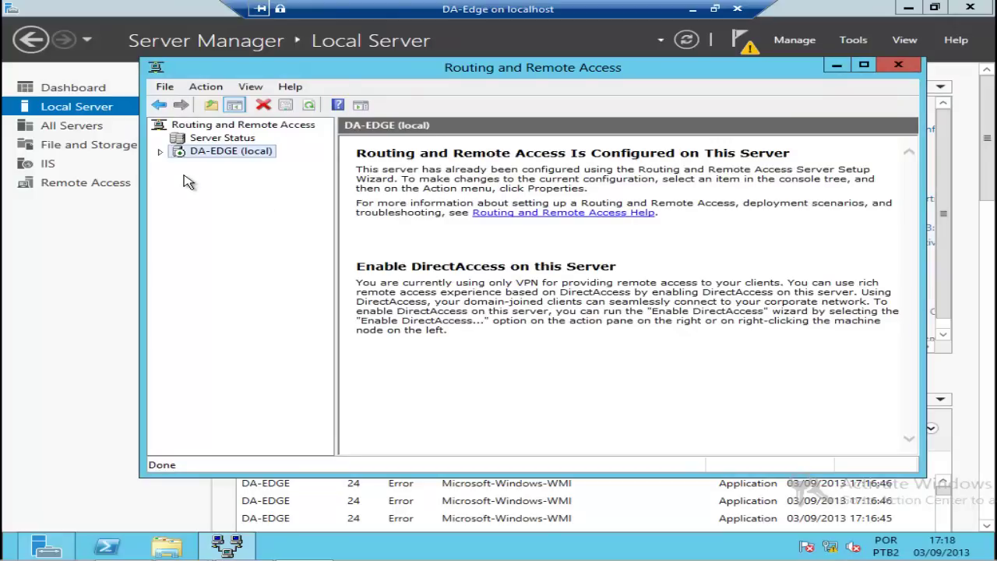
Step: Expand DA-EDGE (local) and open its Properties
click(162, 153)
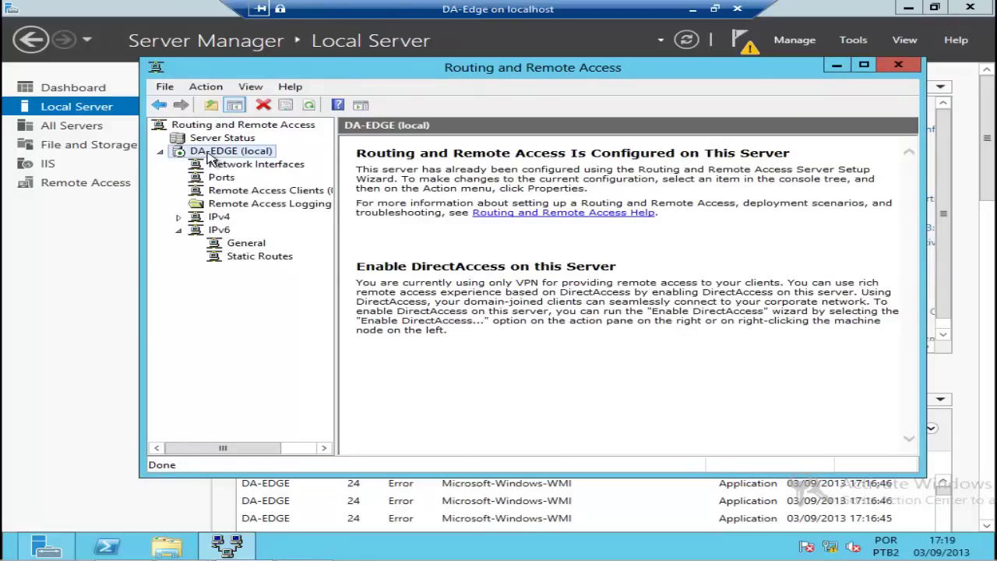
right_click(210, 158)
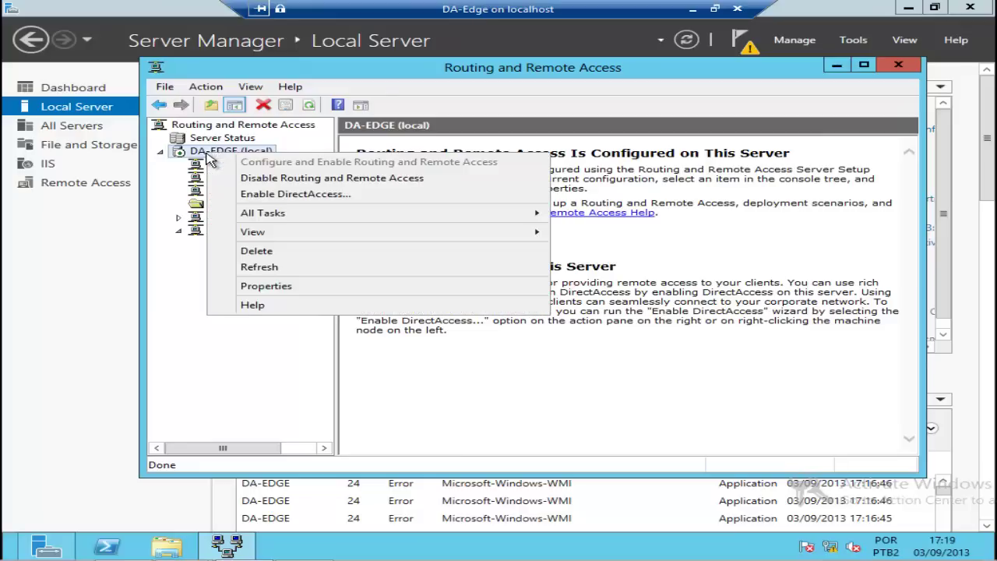
click(260, 293)
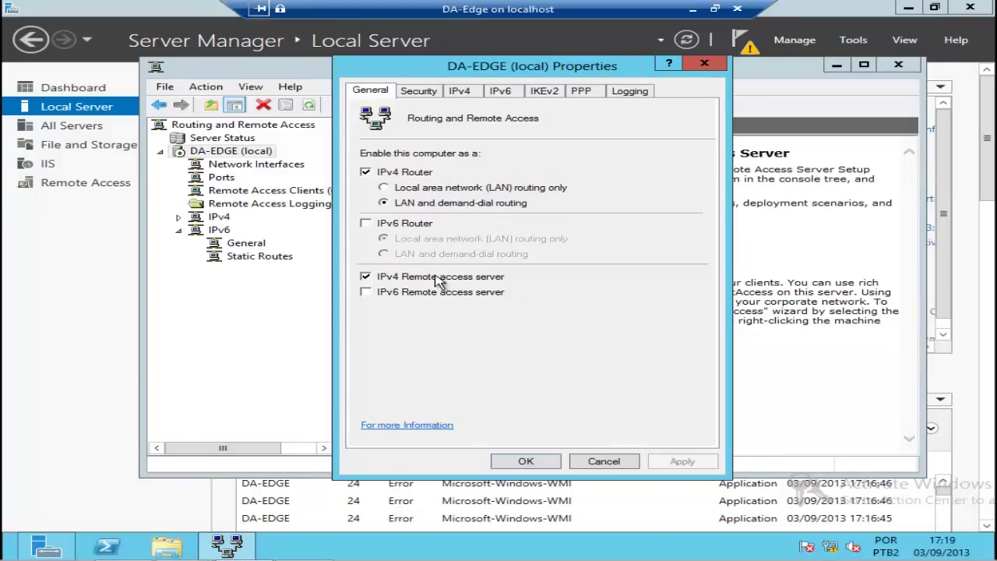
Step: On the Security tab, choose RADIUS Authentication as provider and open its server list
click(421, 91)
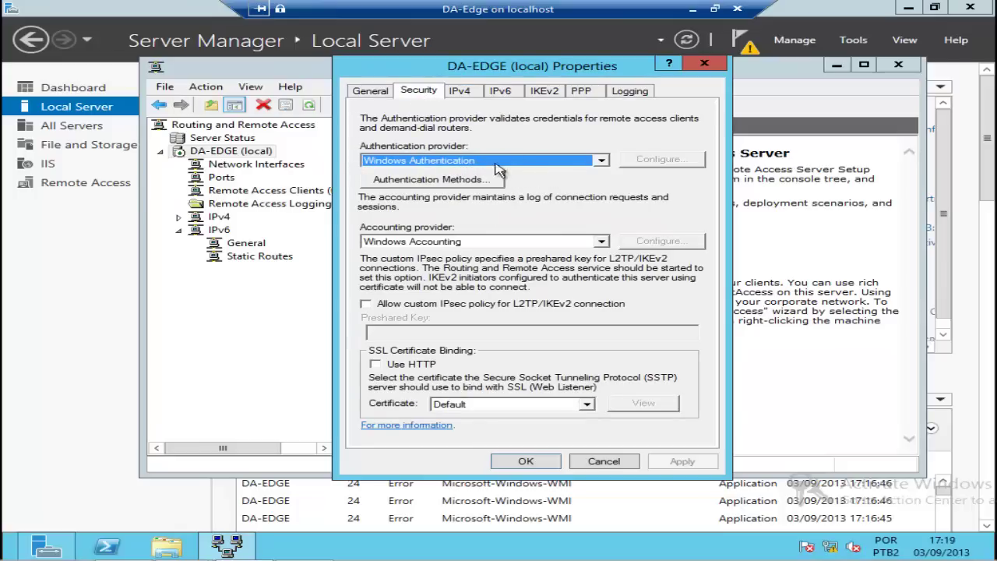
click(601, 160)
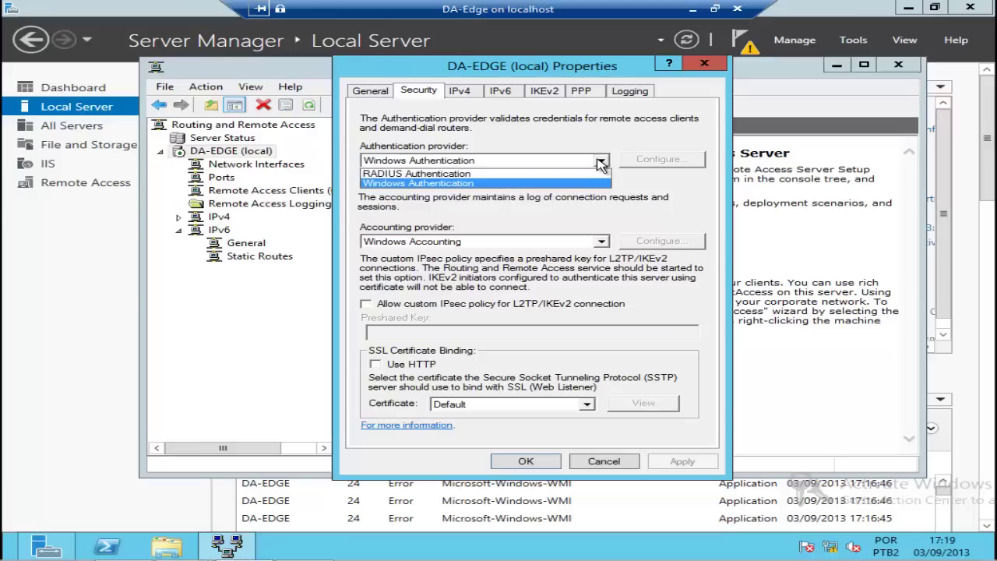
click(466, 174)
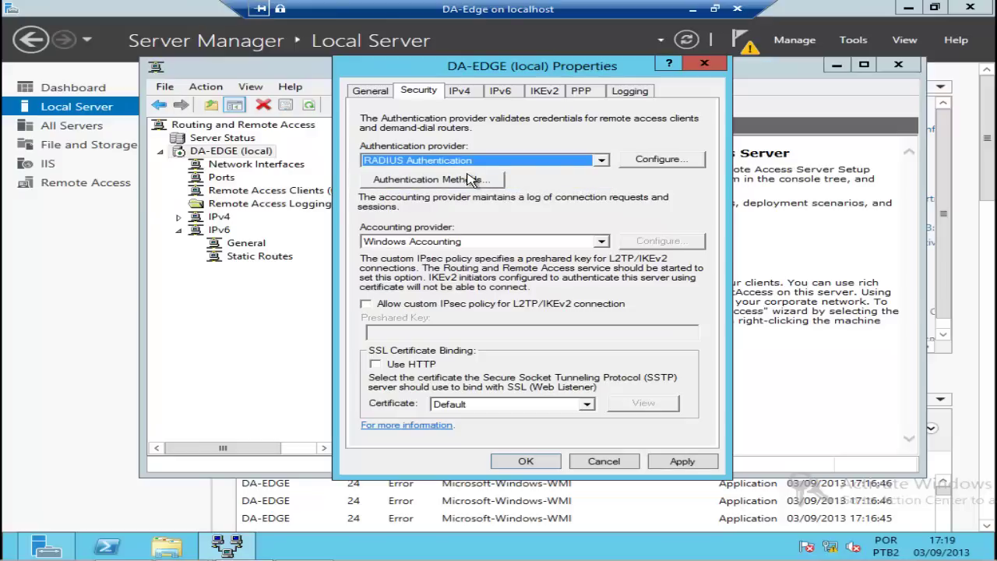
click(662, 163)
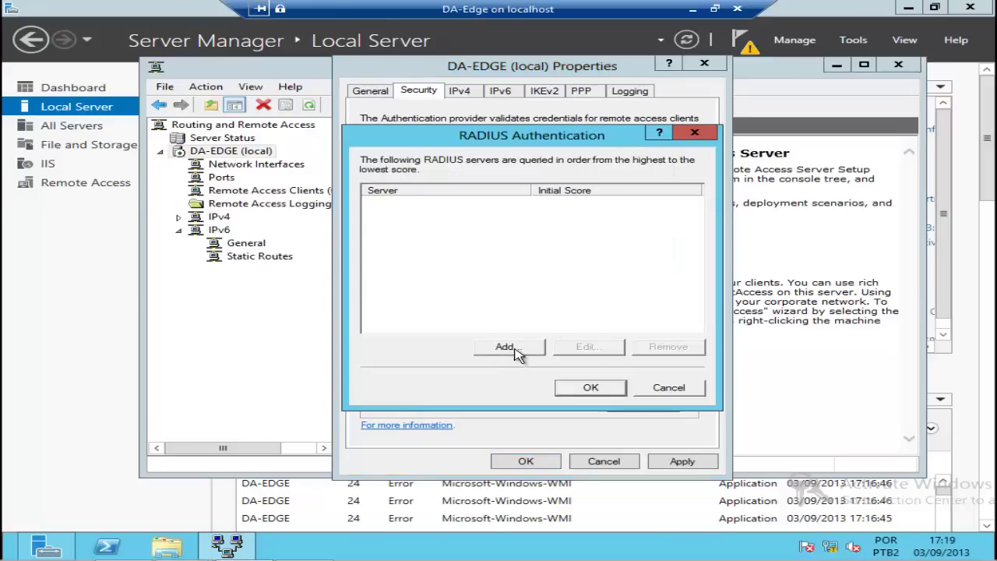
Step: Add RADIUS server 192.168.200.100 with a shared secret and return to DA-EDGE's security settings
click(516, 347)
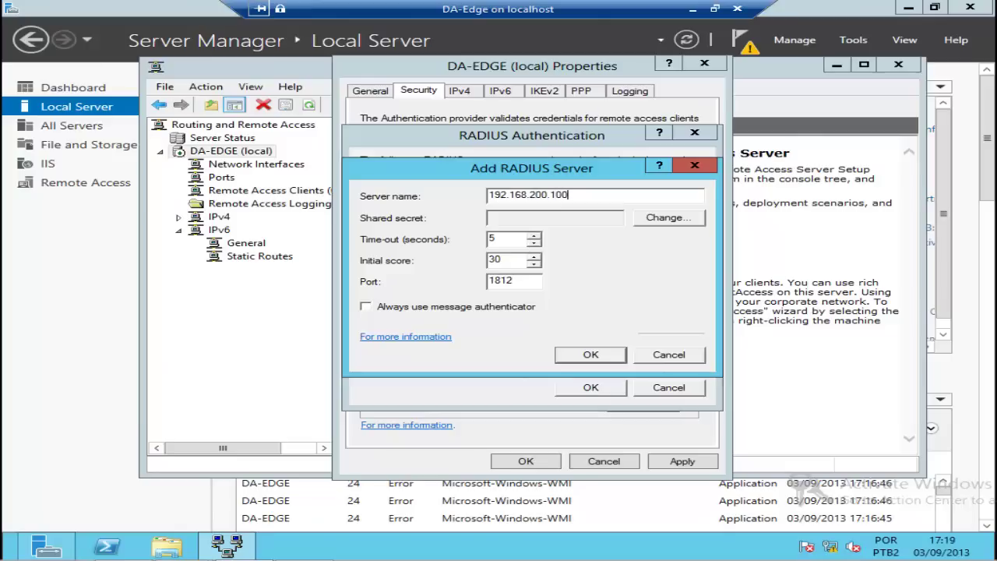
click(658, 221)
text(1)
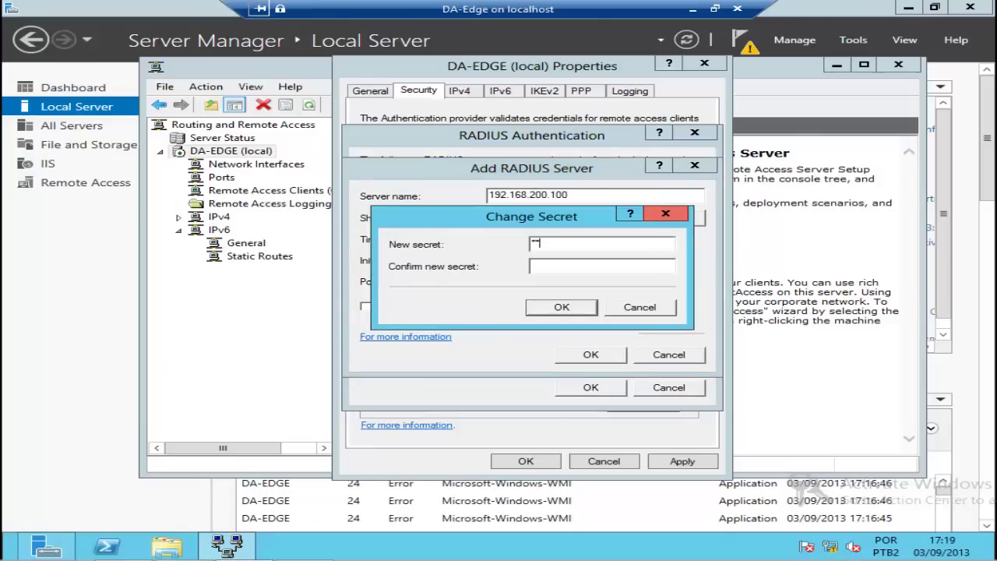
text(23456)
key(Tab)
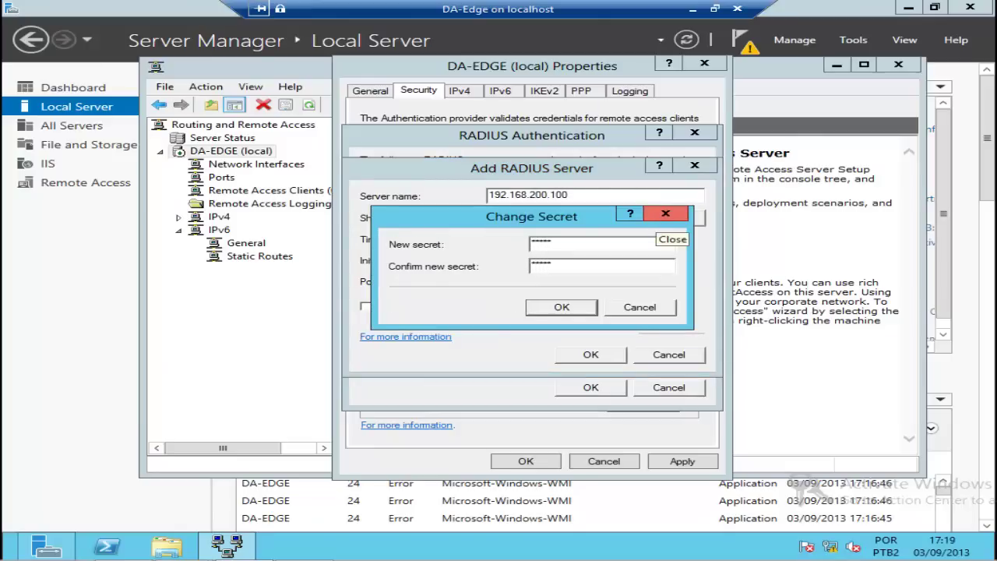
text(123456)
click(572, 311)
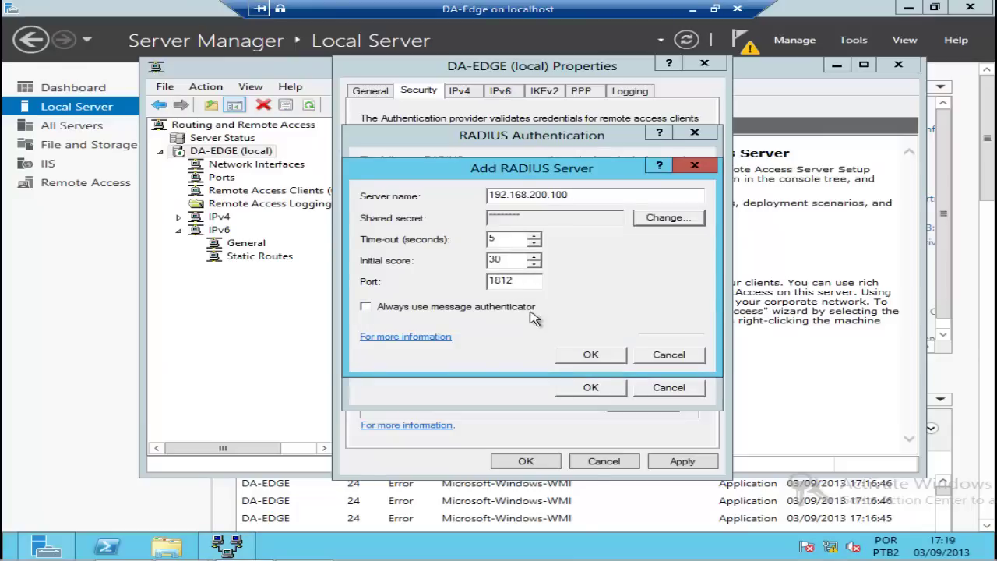
click(586, 356)
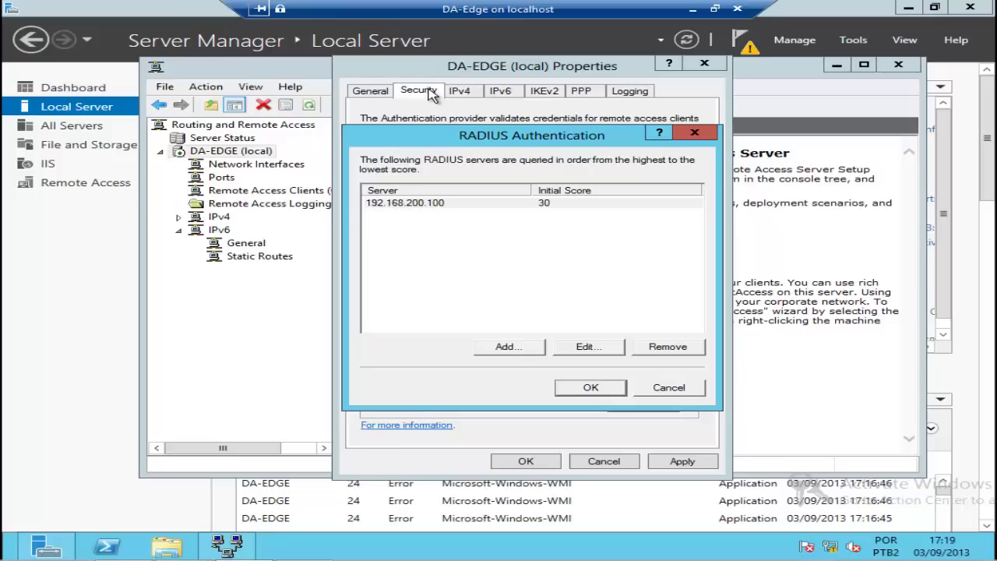
key(Return)
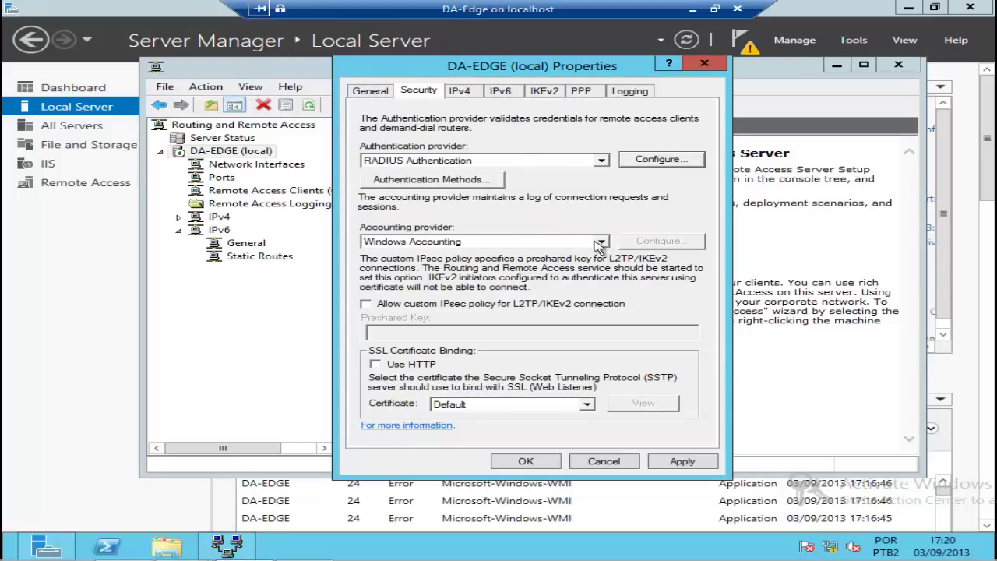
click(566, 244)
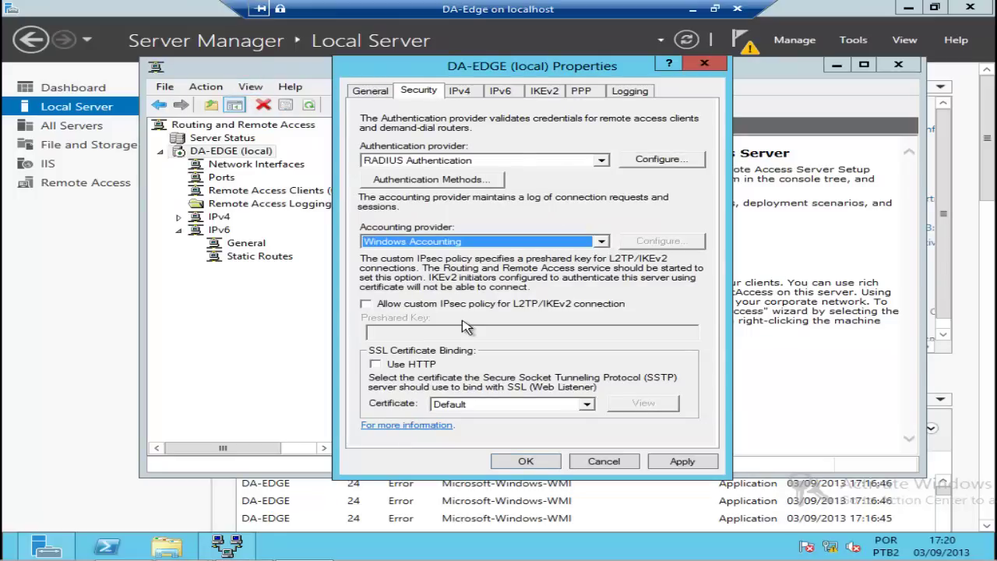
Step: Have dial-up clients get DHCP, DNS and WINS addresses via the LAN adapter, then save the IPv4 settings
click(461, 91)
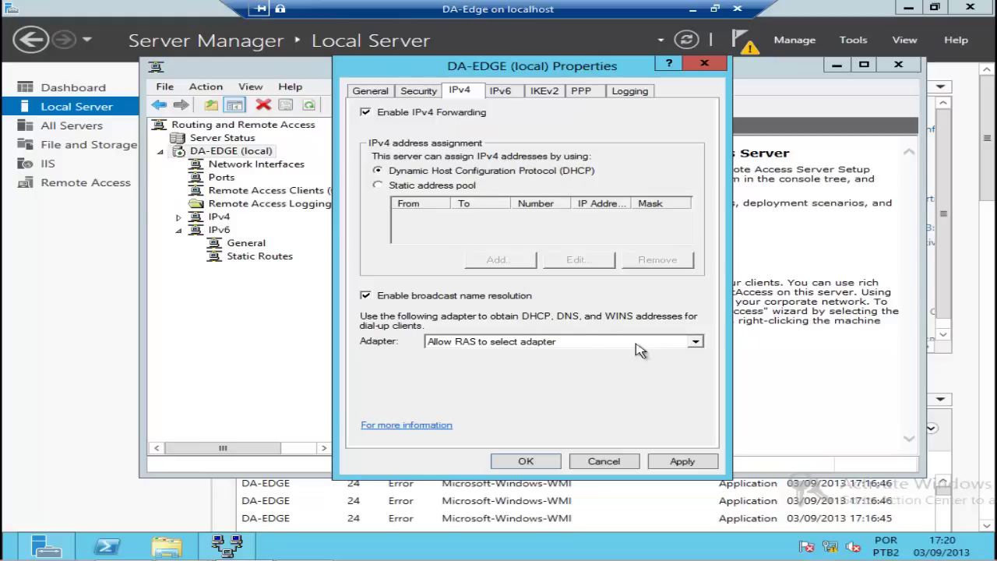
click(696, 343)
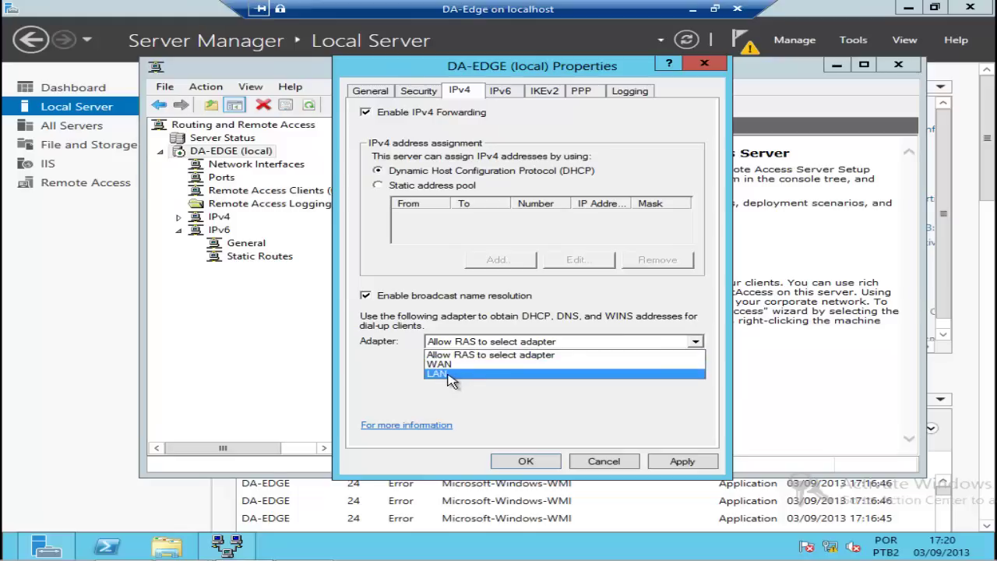
click(451, 375)
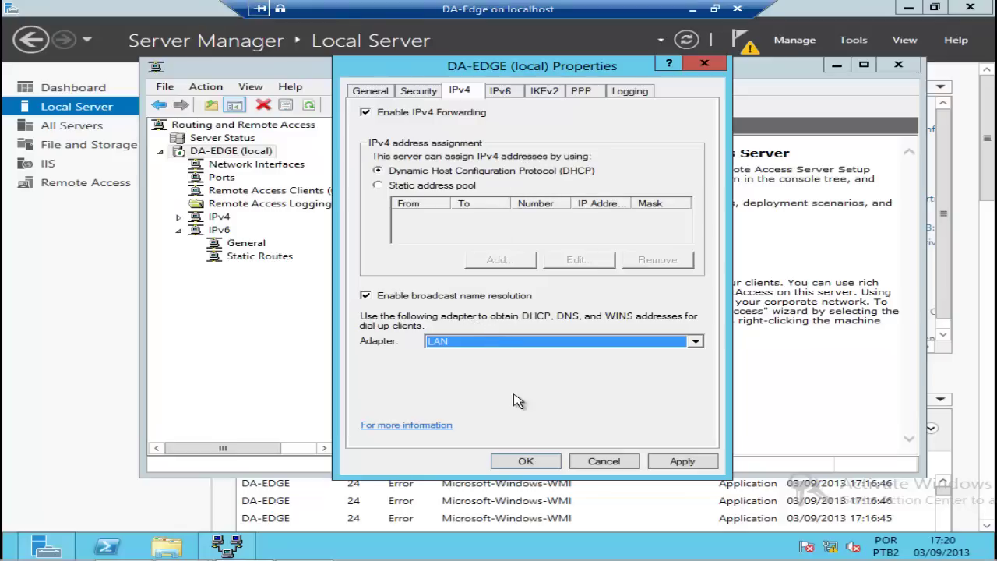
click(536, 463)
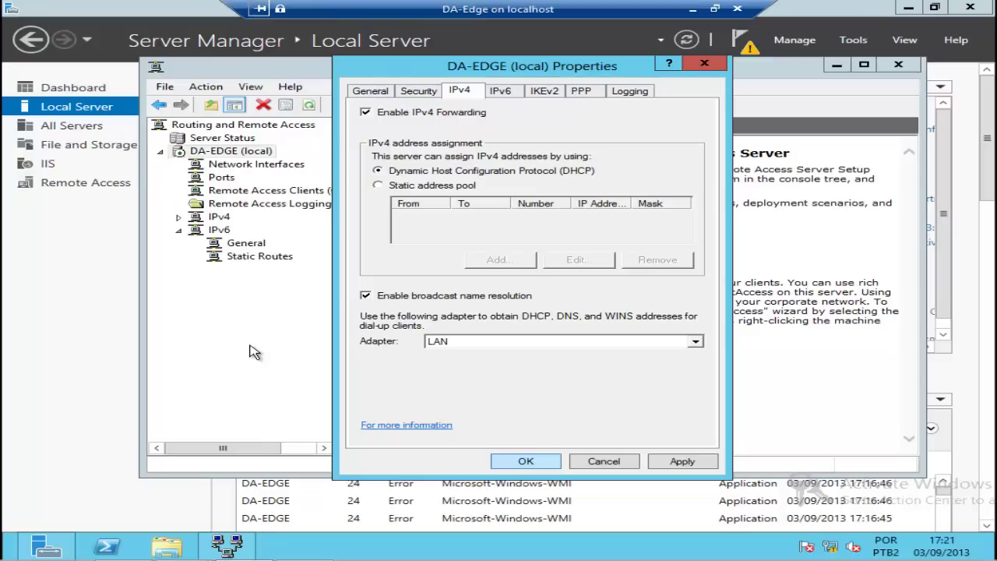
key(Escape)
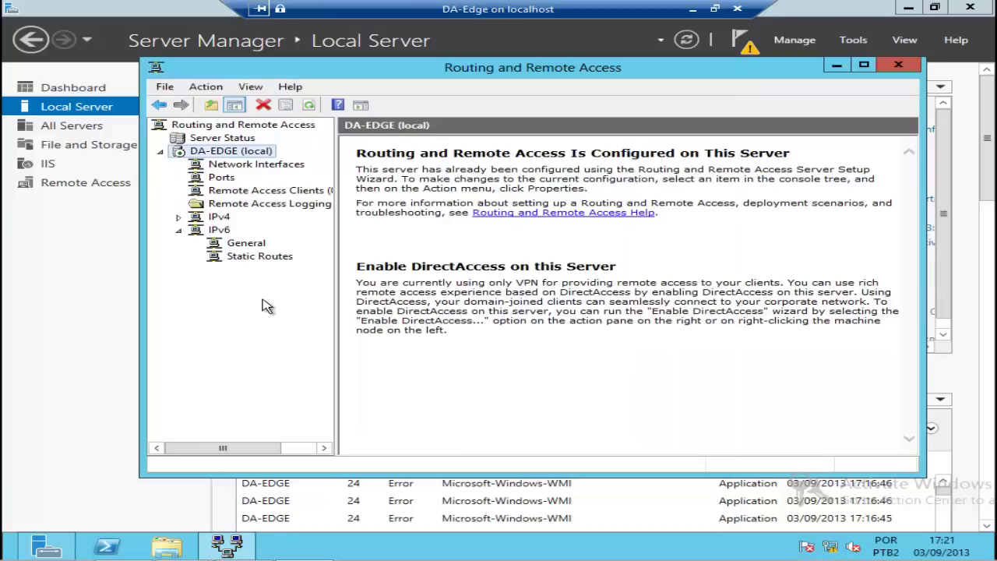
Step: Look through the server's remote access port list
click(222, 178)
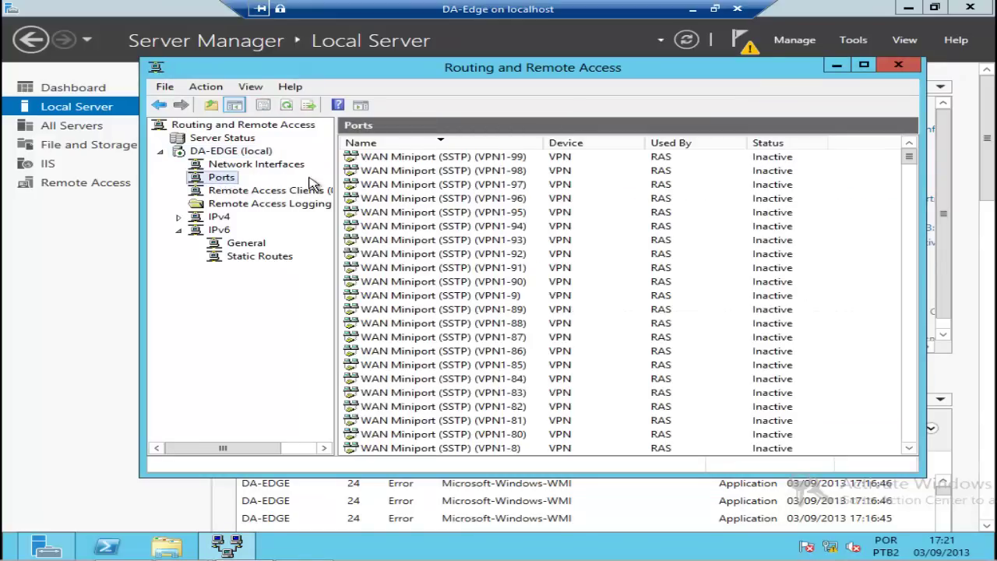
click(465, 298)
scroll(464, 299, down, 20)
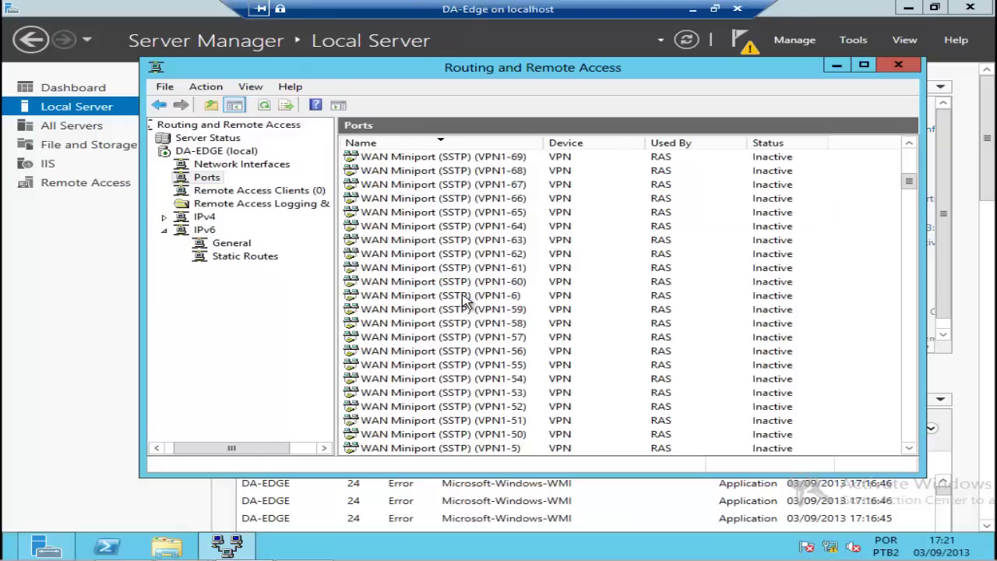
scroll(464, 299, down, 14)
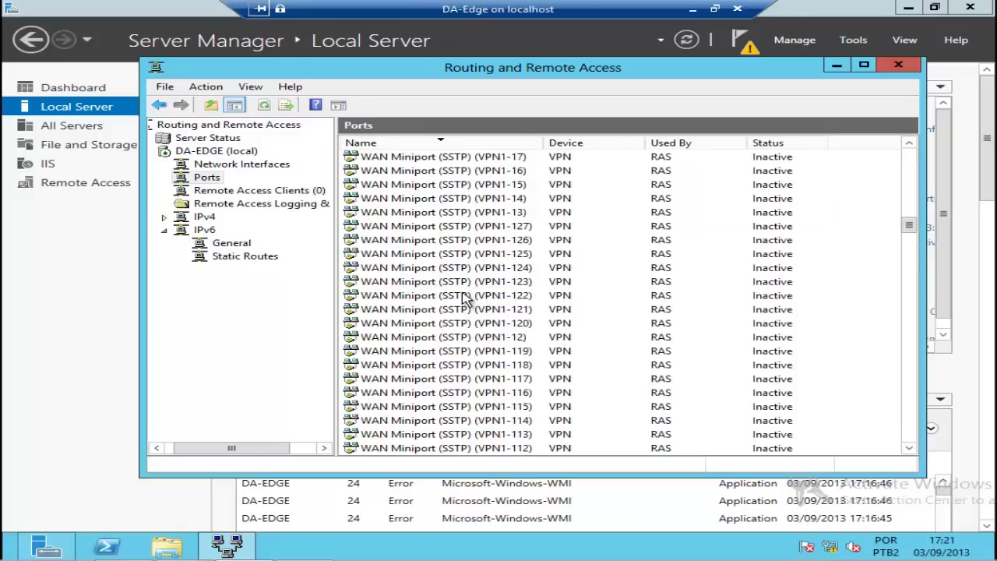
scroll(464, 298, up, 4)
scroll(464, 298, up, 4)
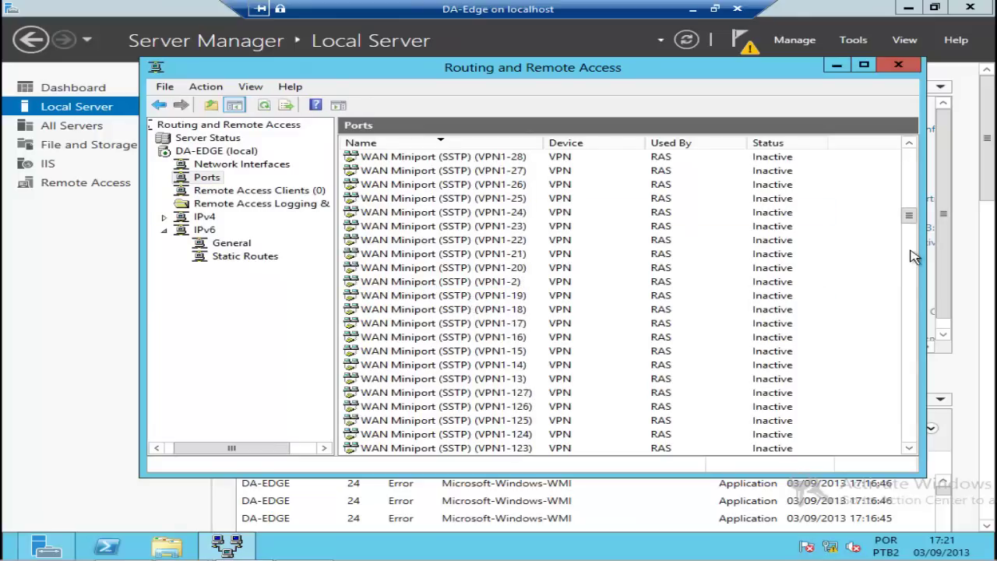
drag(907, 218, 919, 320)
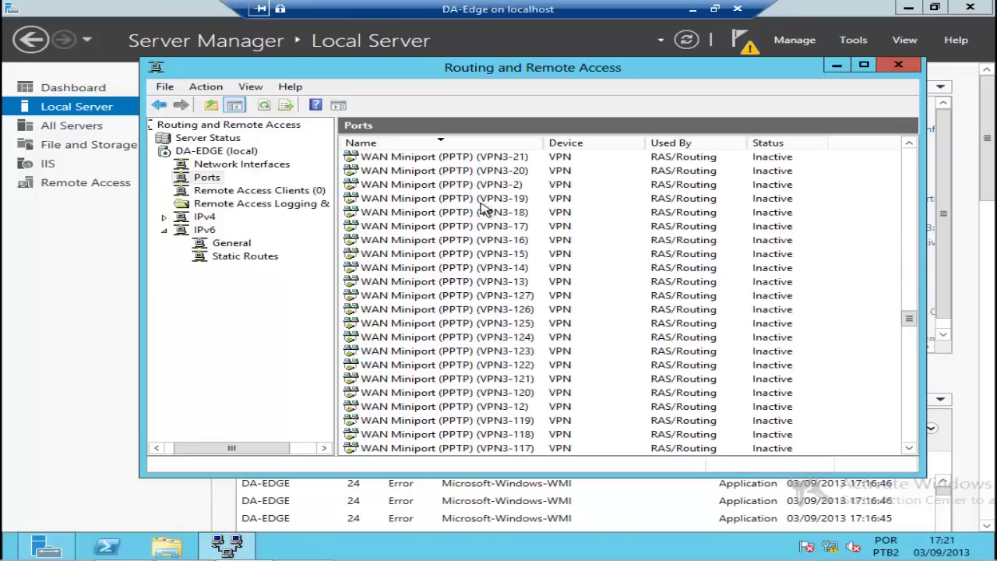
Step: Open Ports Properties to see each WAN Miniport device and its port count
click(205, 180)
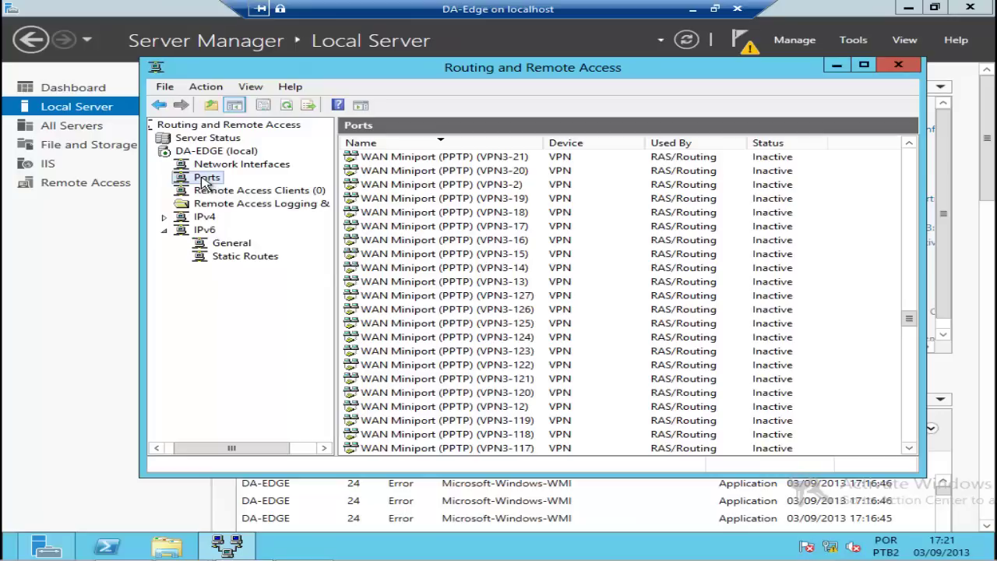
right_click(204, 181)
click(251, 245)
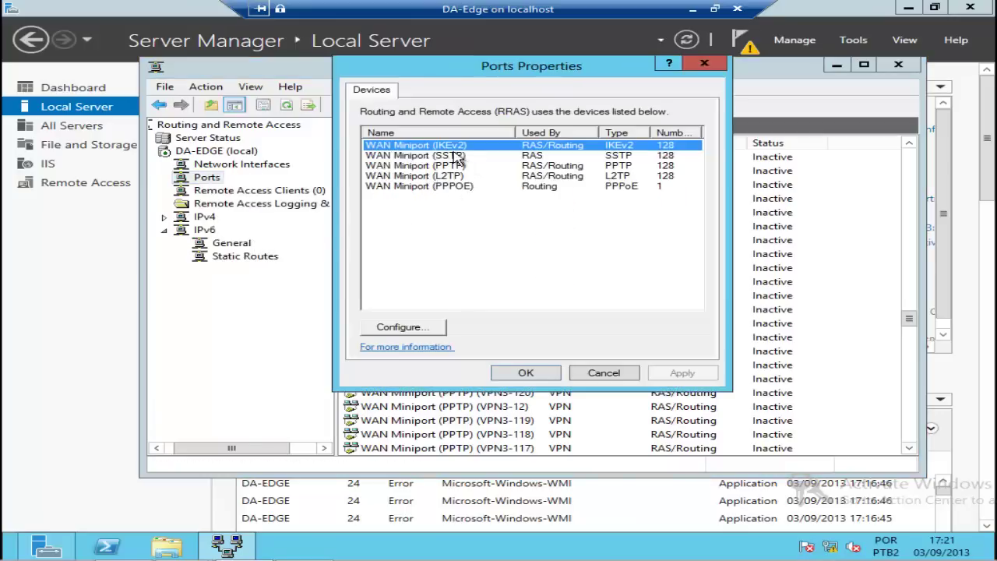
Step: Set the maximum ports for the IKEv2 and SSTP devices to 0
click(401, 327)
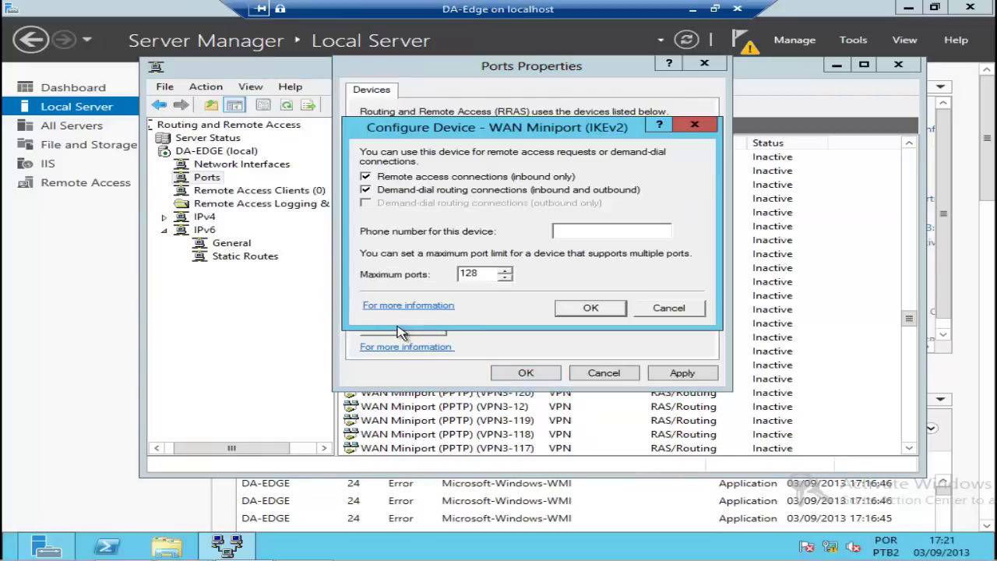
double_click(468, 272)
click(598, 311)
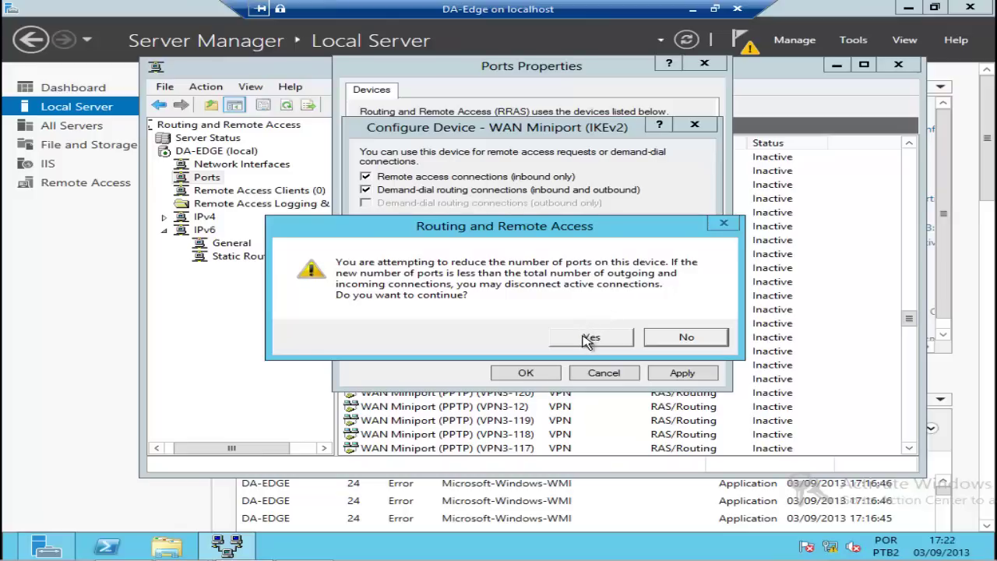
click(588, 339)
click(463, 157)
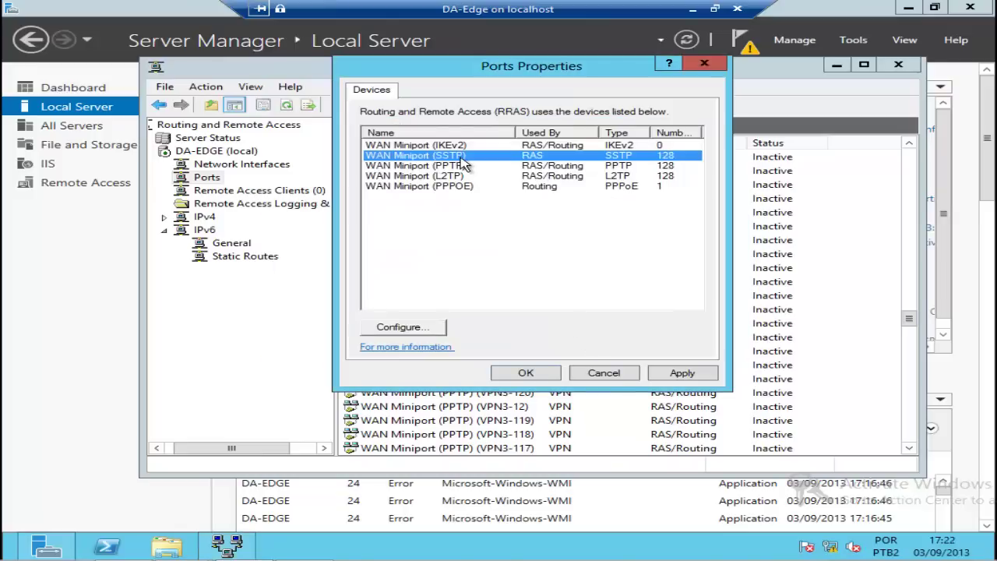
click(433, 330)
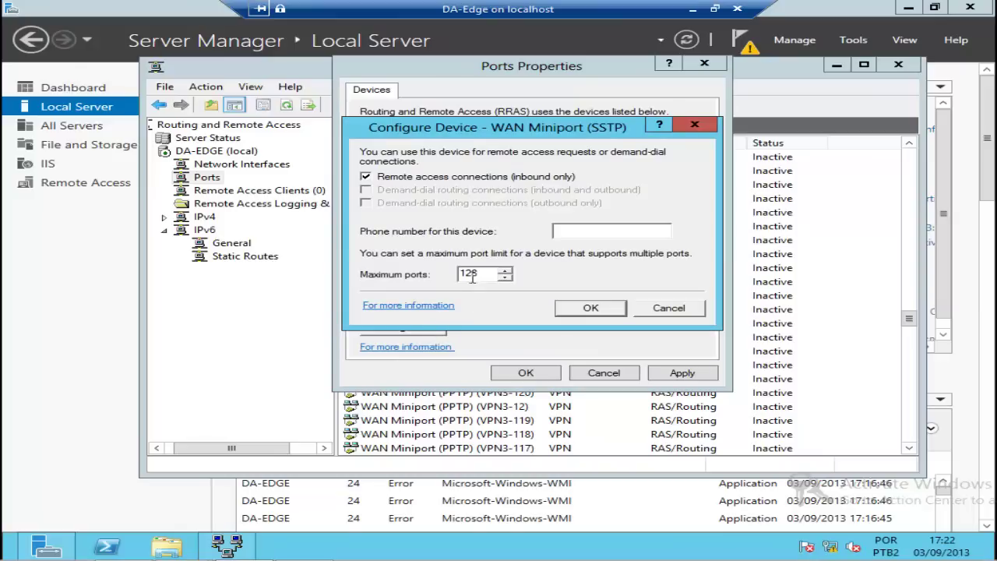
text(0)
click(592, 308)
click(590, 339)
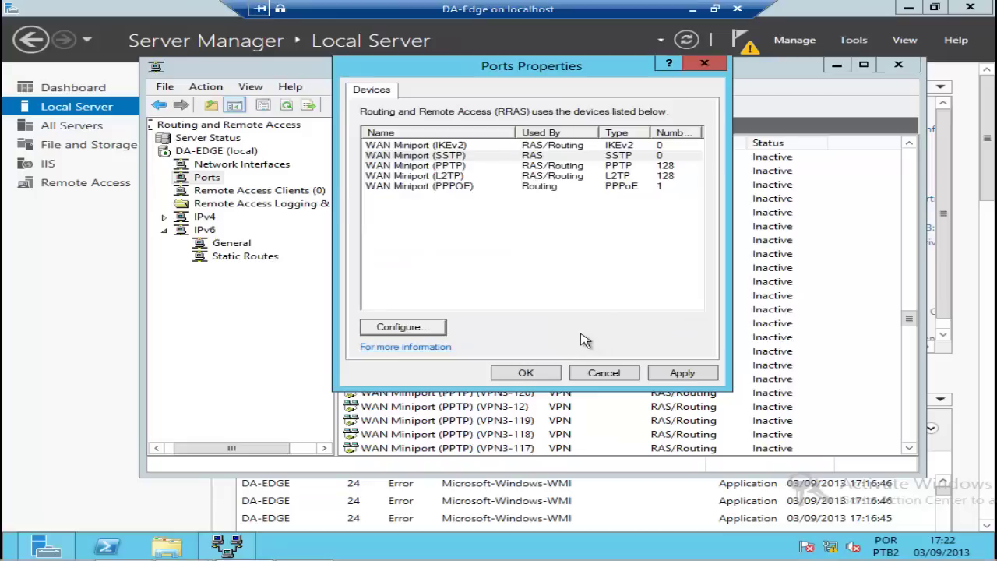
Step: Cut the L2TP device's maximum ports from 128 to 0
click(453, 179)
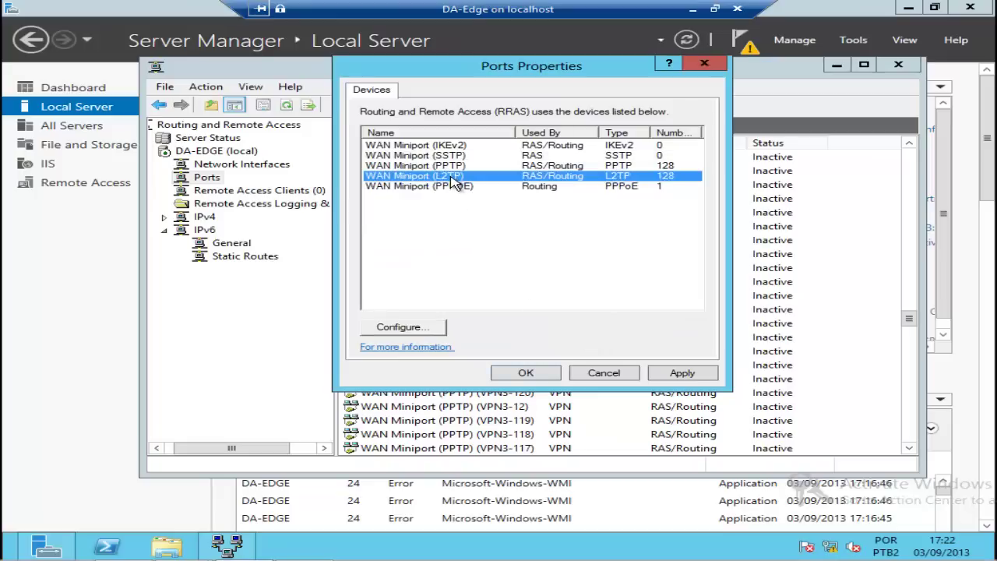
click(430, 327)
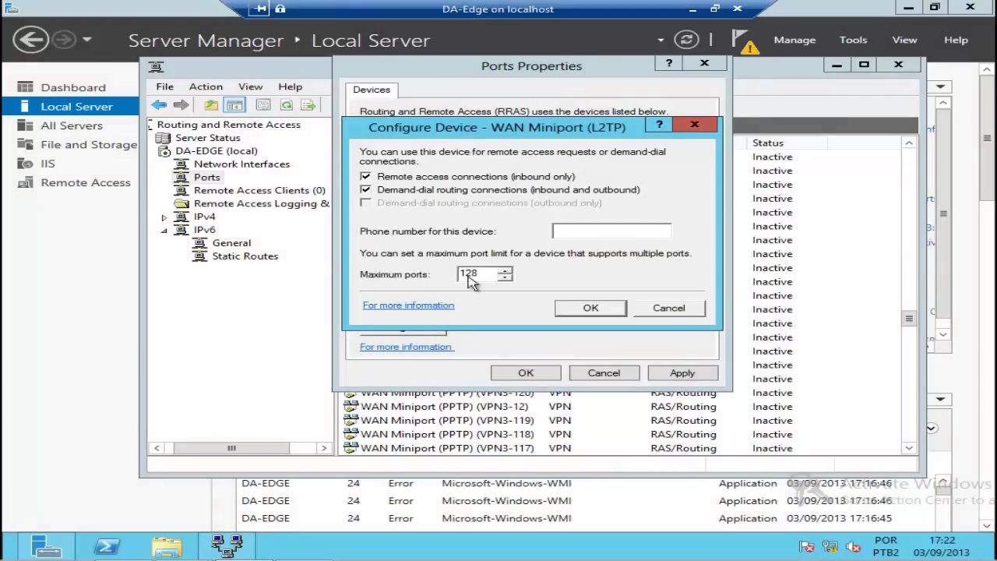
drag(480, 274, 438, 276)
text(0)
click(585, 310)
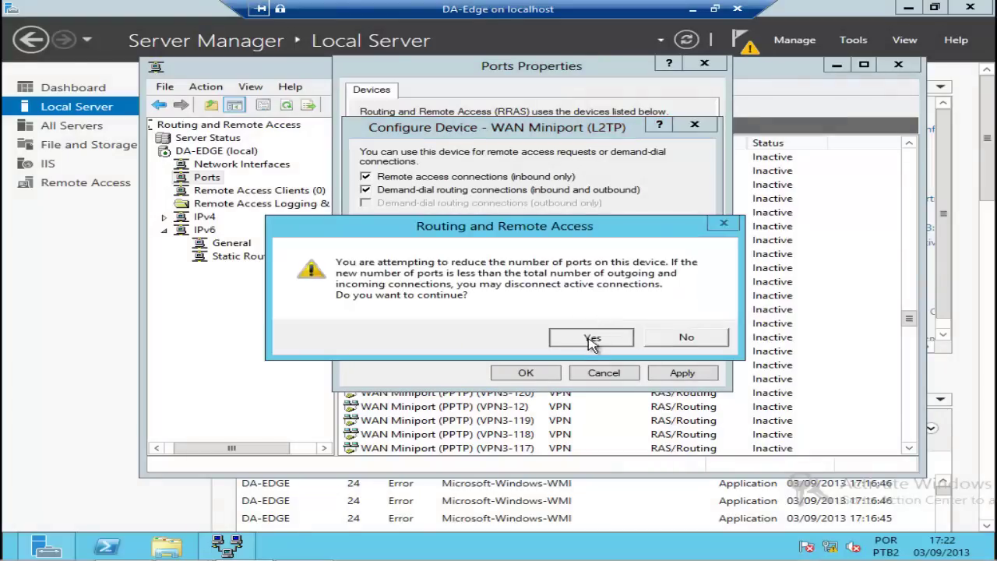
click(592, 340)
Step: Limit PPTP to 10 ports with inbound remote access kept on, and save the port changes
click(459, 165)
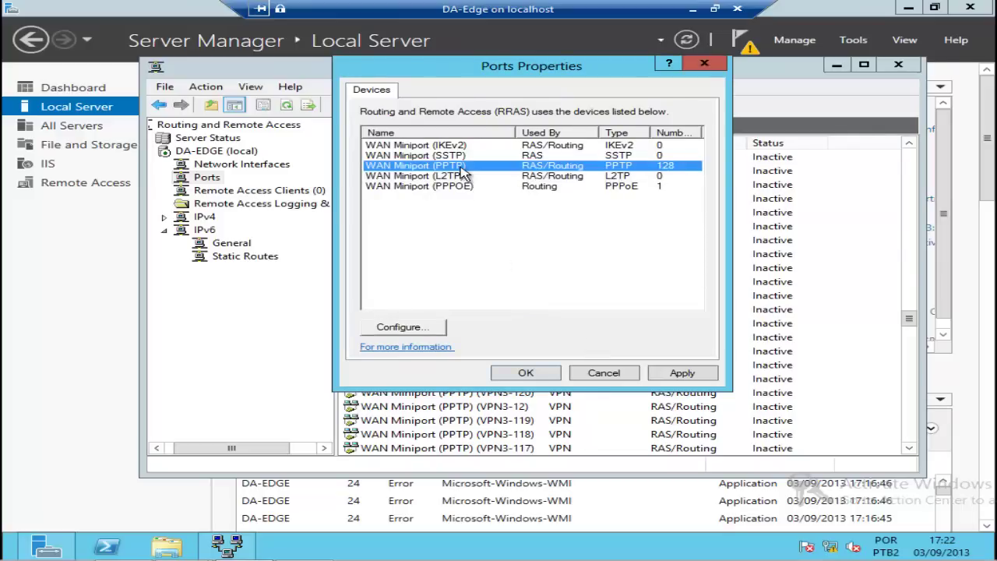
click(420, 330)
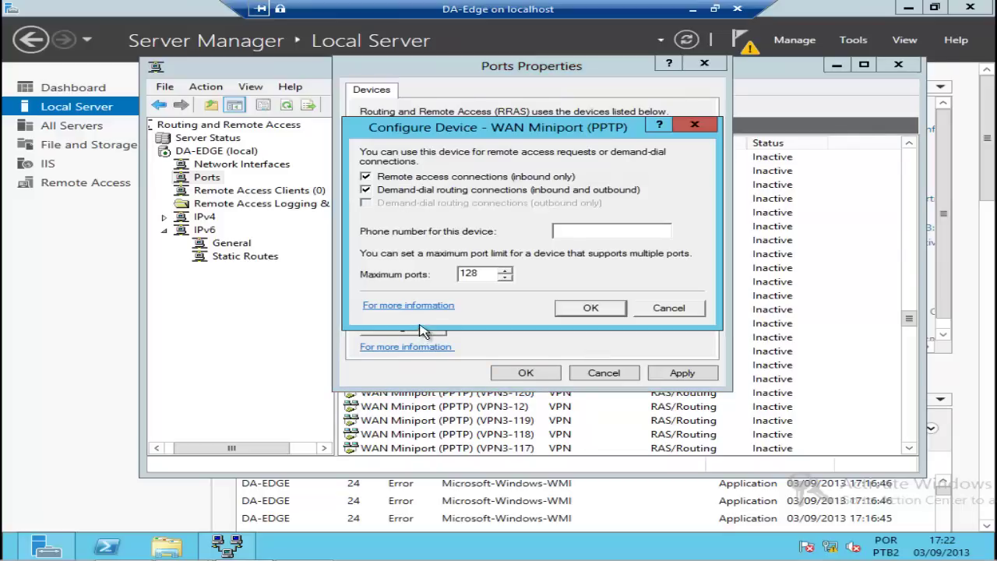
drag(489, 274, 420, 270)
text(10)
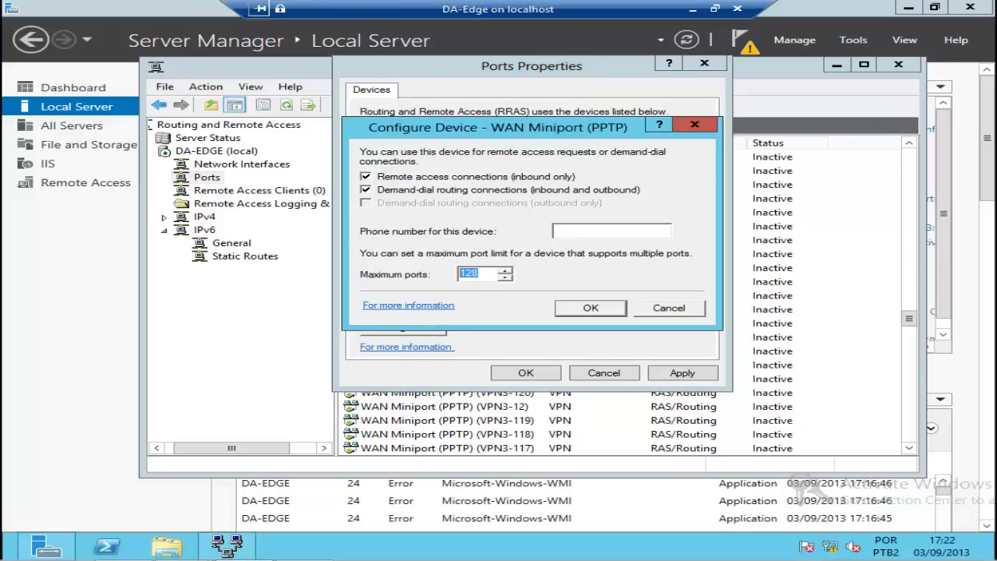
click(470, 176)
click(365, 173)
click(590, 309)
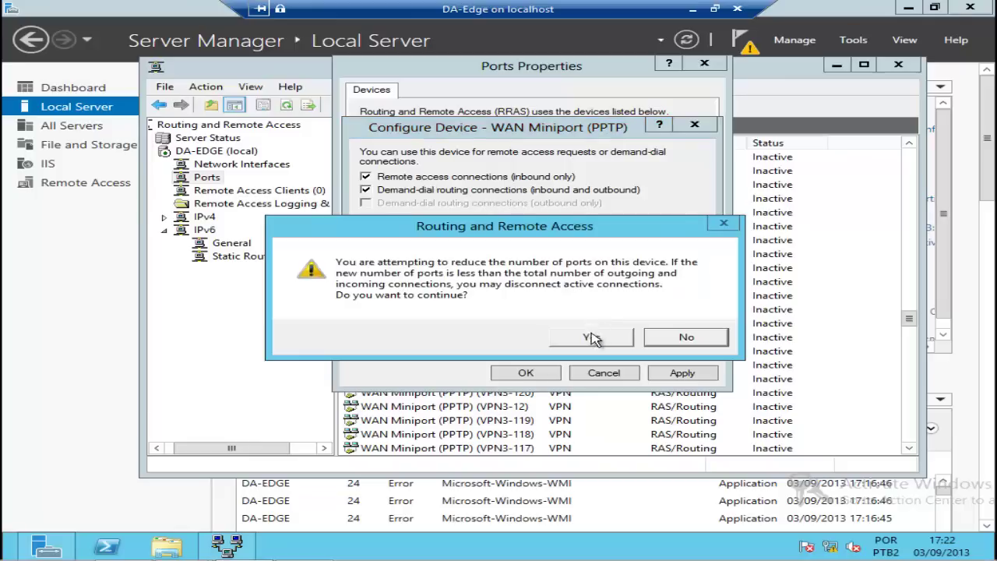
click(592, 337)
click(542, 374)
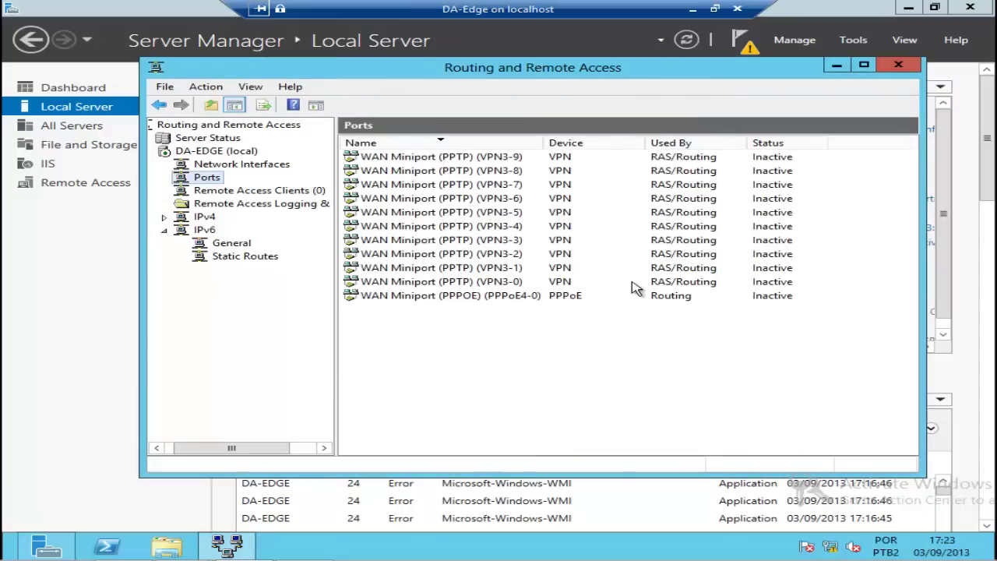
Step: Check the remaining PPTP port entries, VPN3-0 through VPN3-9
click(514, 282)
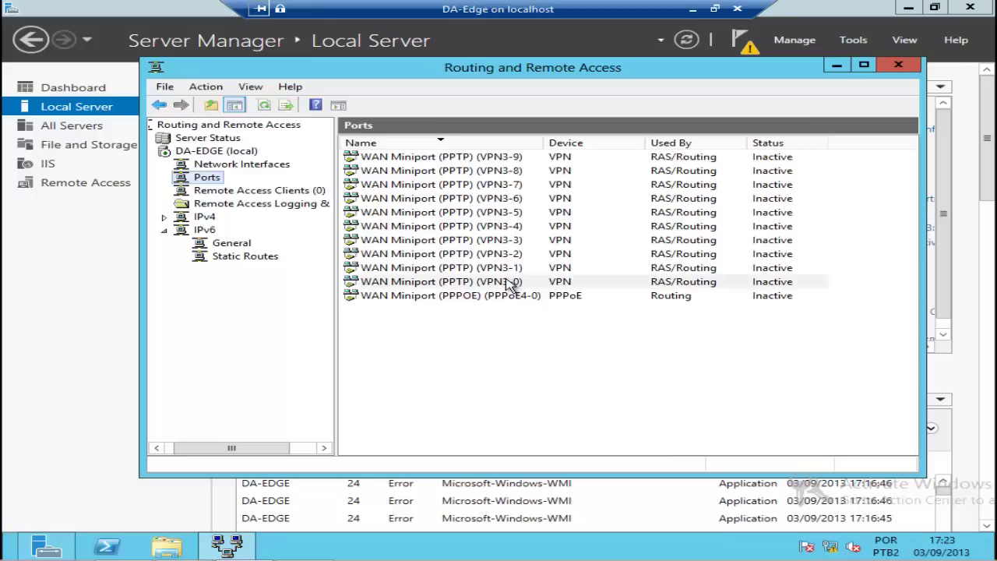
click(499, 265)
click(493, 251)
click(488, 238)
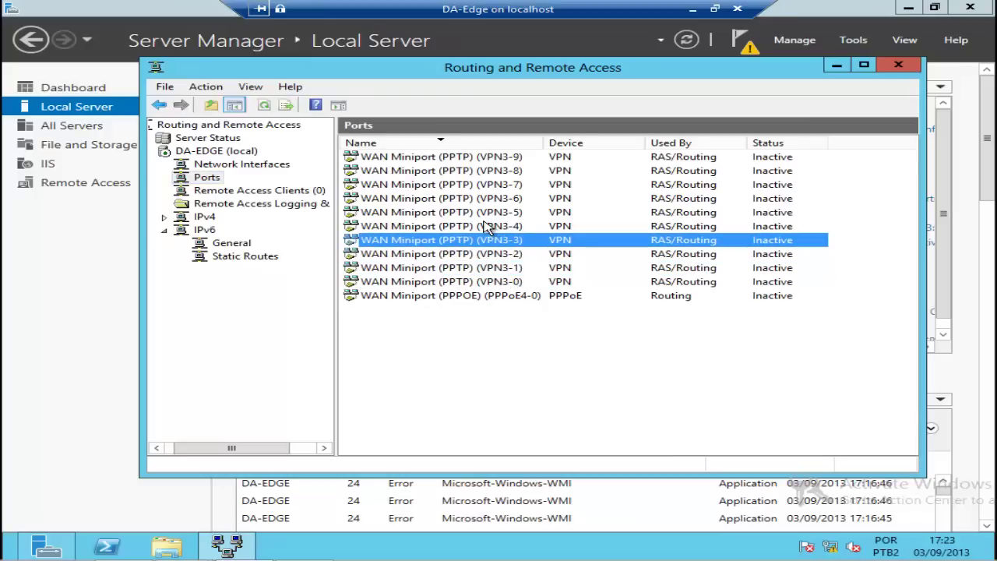
click(483, 223)
click(483, 214)
click(481, 200)
click(476, 186)
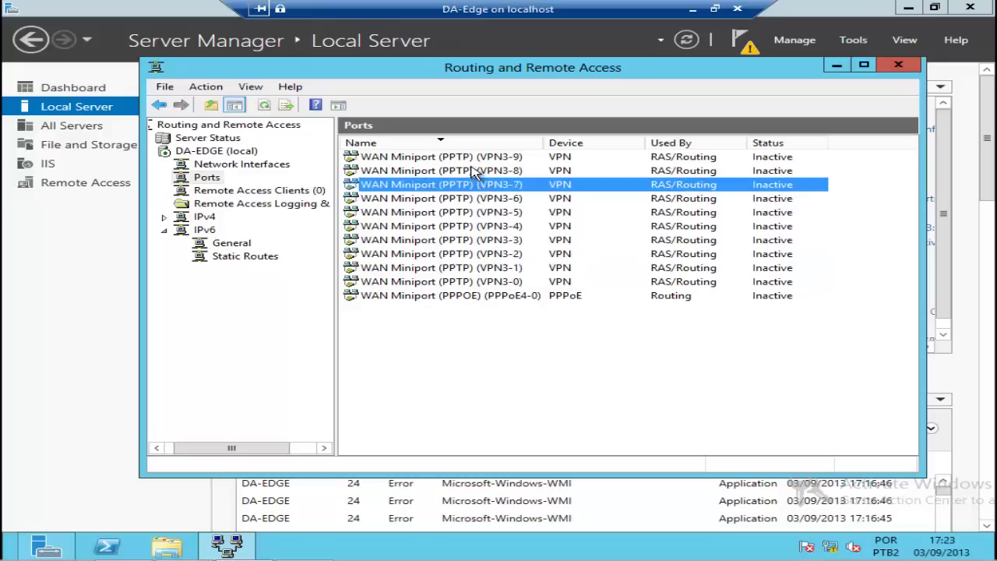
click(470, 159)
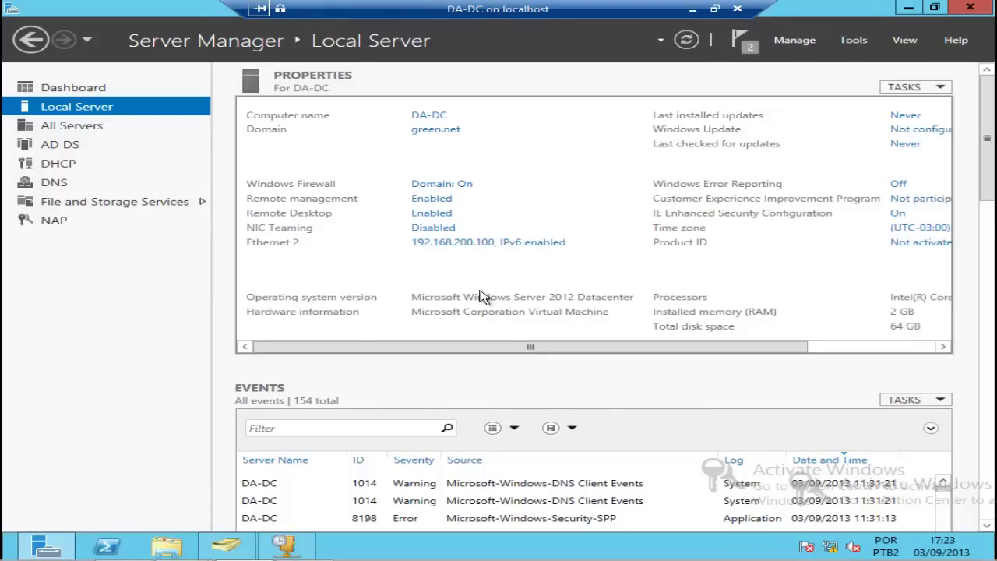
Step: In the DHCP console on DA-DC, refresh the Address Leases list
click(278, 552)
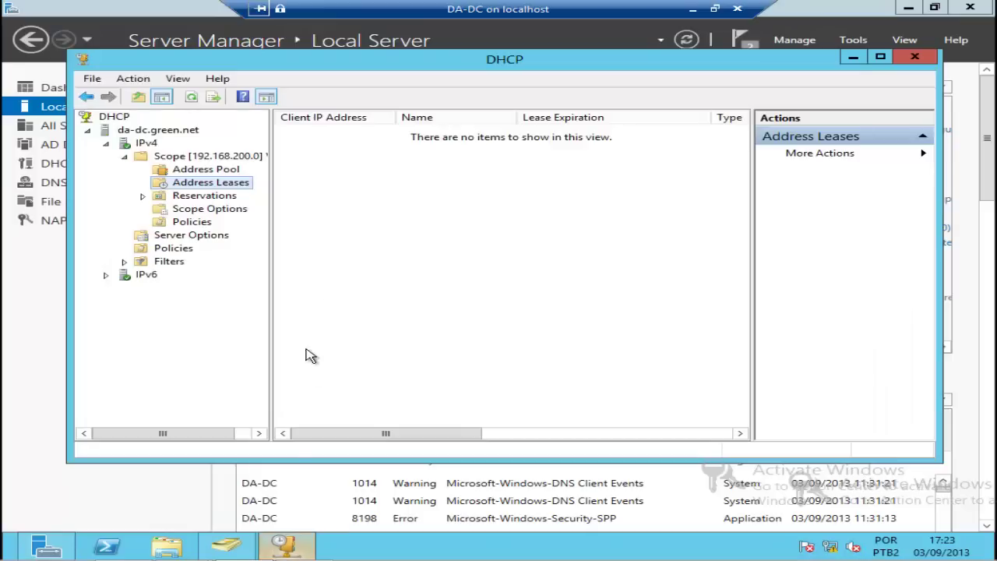
right_click(214, 187)
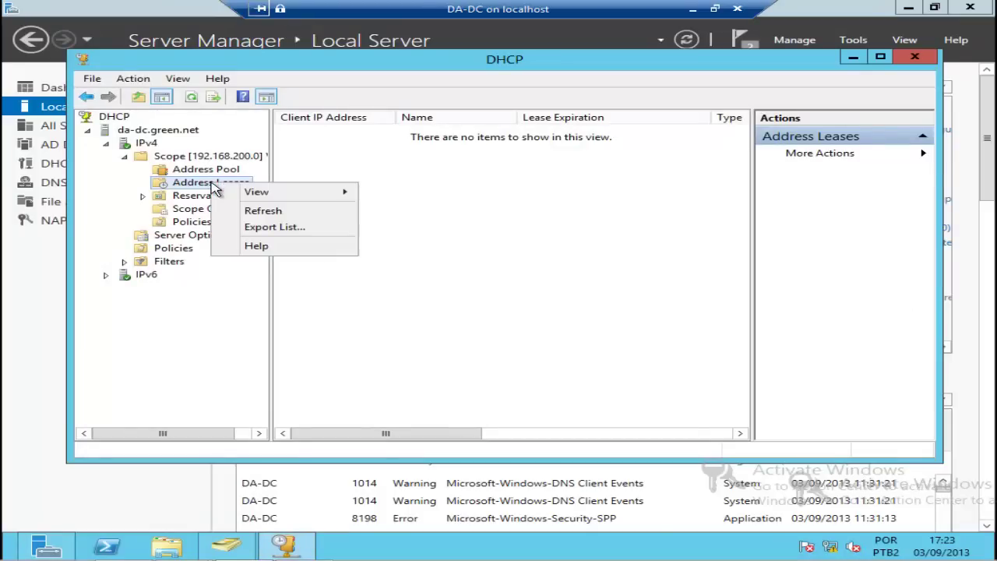
click(261, 213)
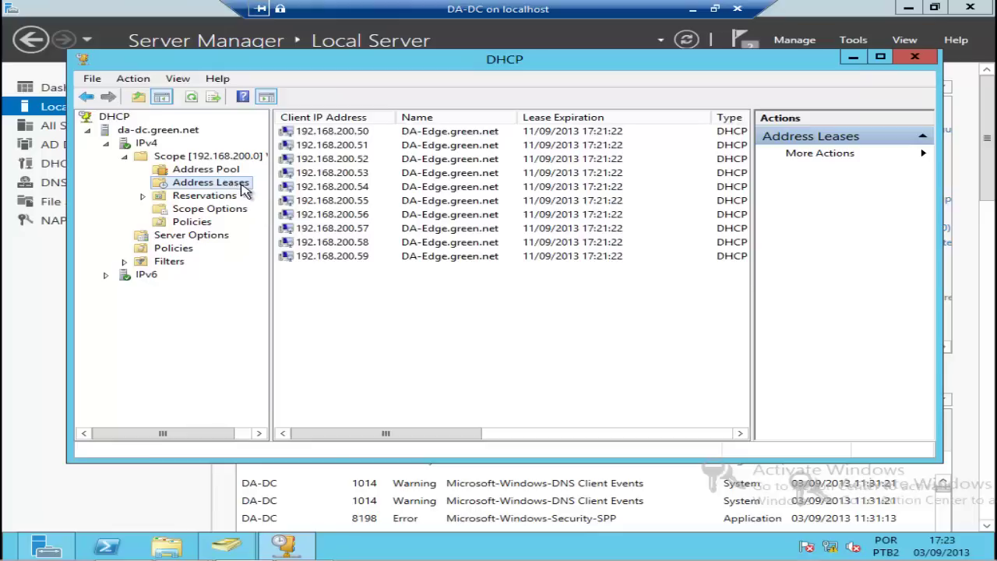
Step: Review the DA-Edge.green.net leases from 192.168.200.50 to 192.168.200.59 and their columns
click(346, 258)
click(342, 230)
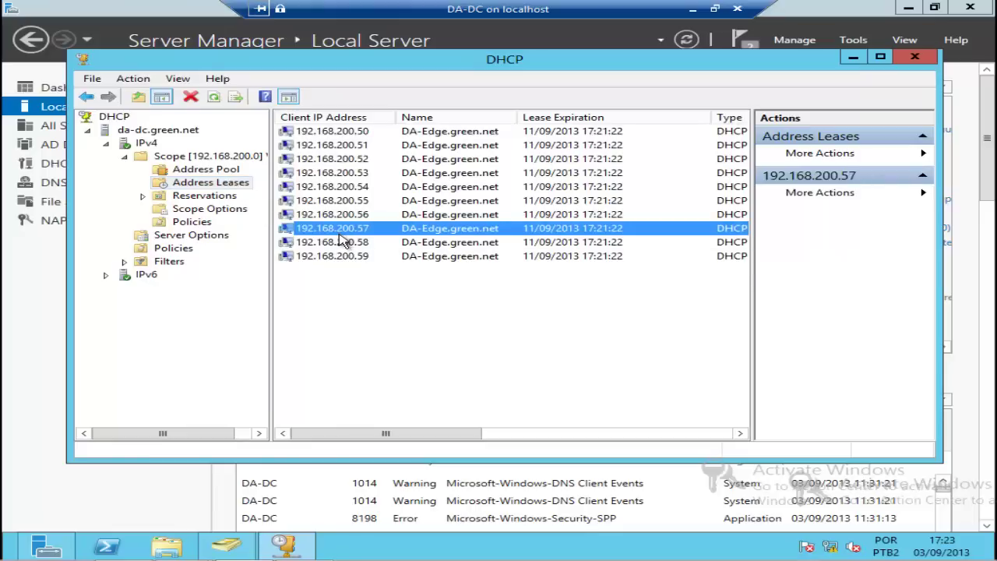
click(340, 243)
click(336, 229)
click(334, 214)
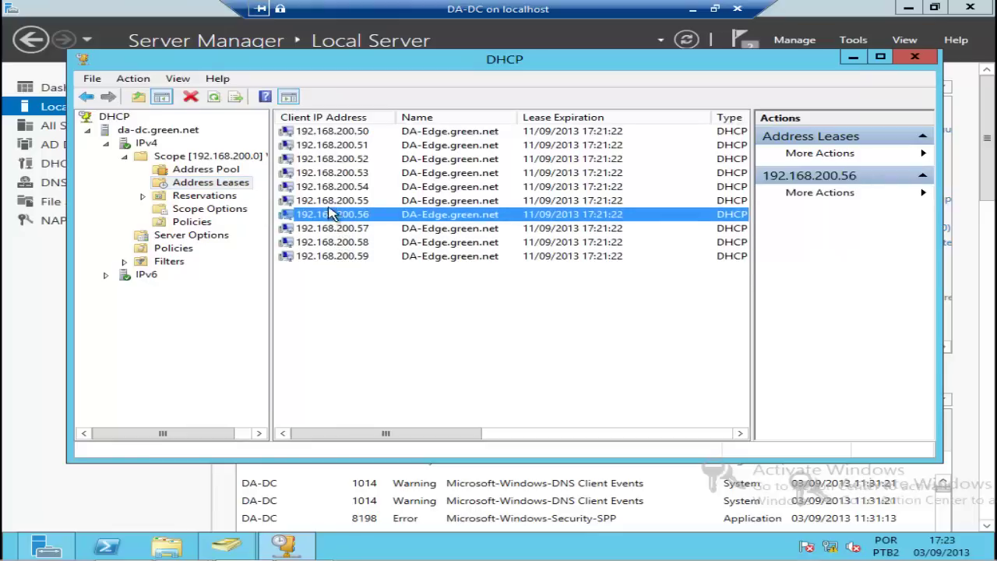
click(327, 200)
click(325, 187)
click(322, 173)
click(318, 158)
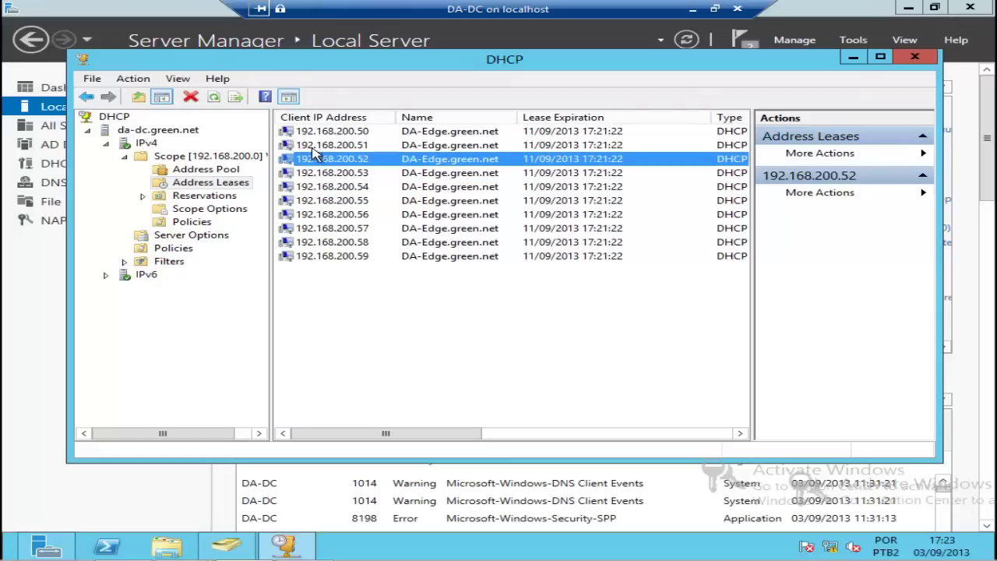
click(315, 145)
click(319, 133)
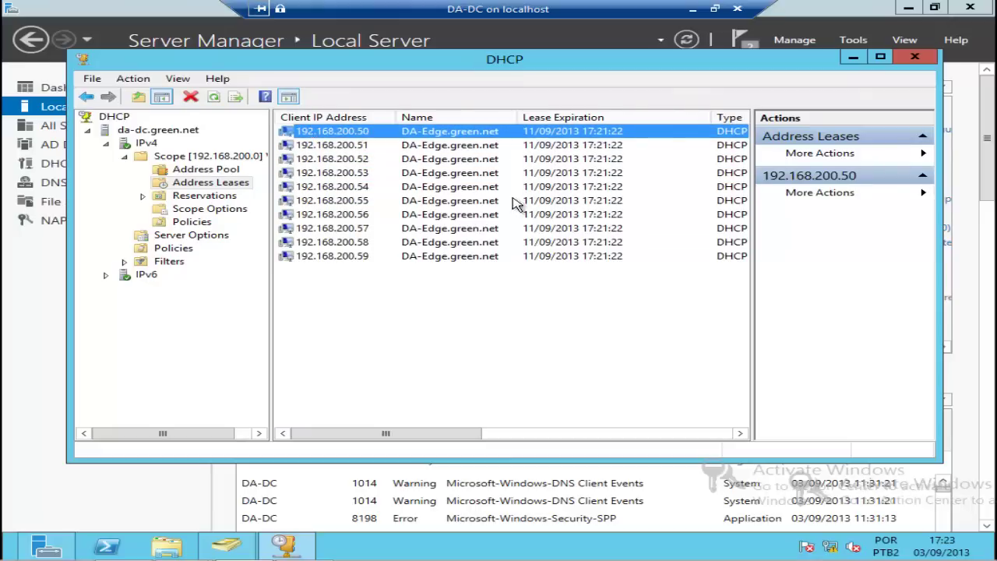
drag(460, 434, 550, 404)
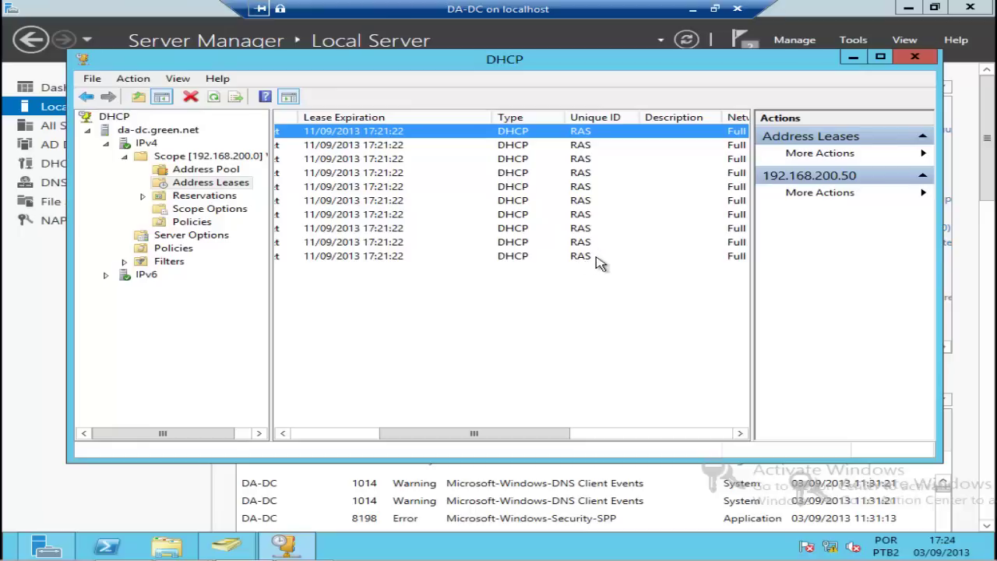
drag(514, 439, 366, 445)
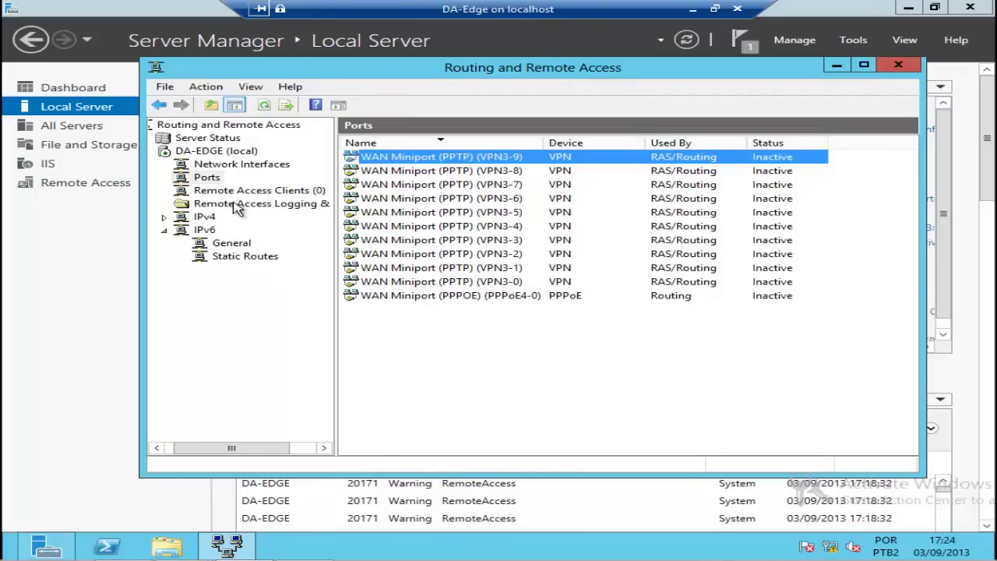
click(227, 168)
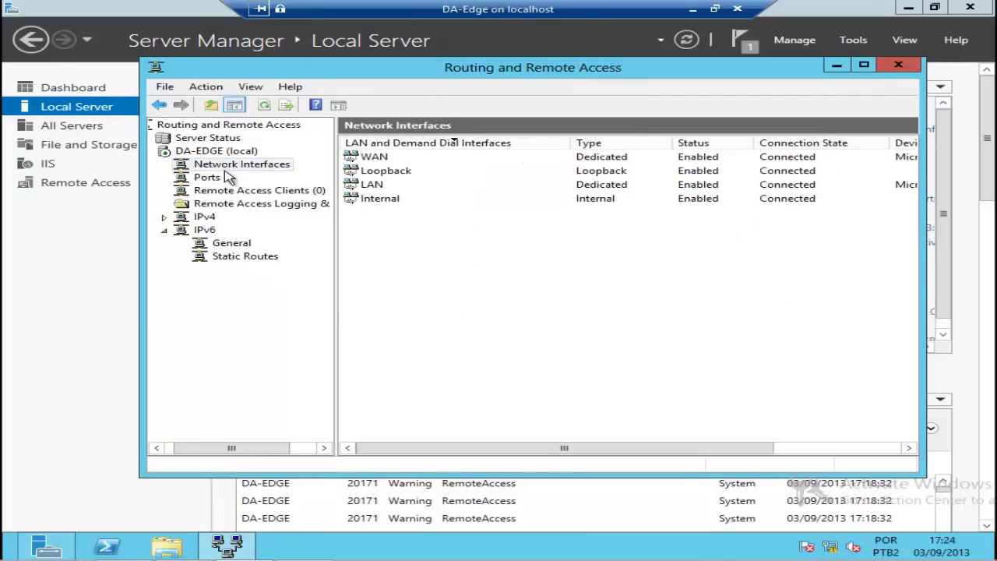
click(210, 181)
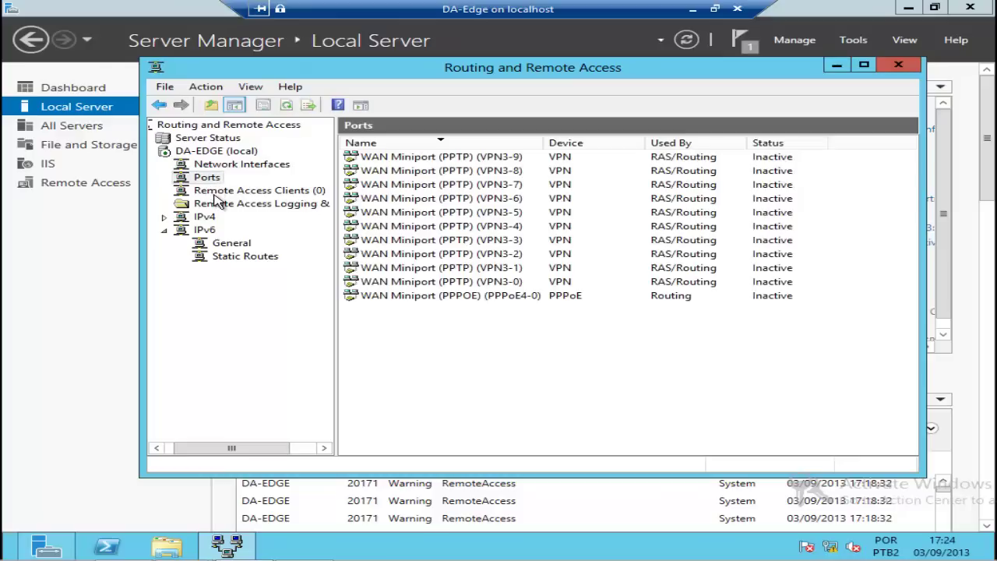
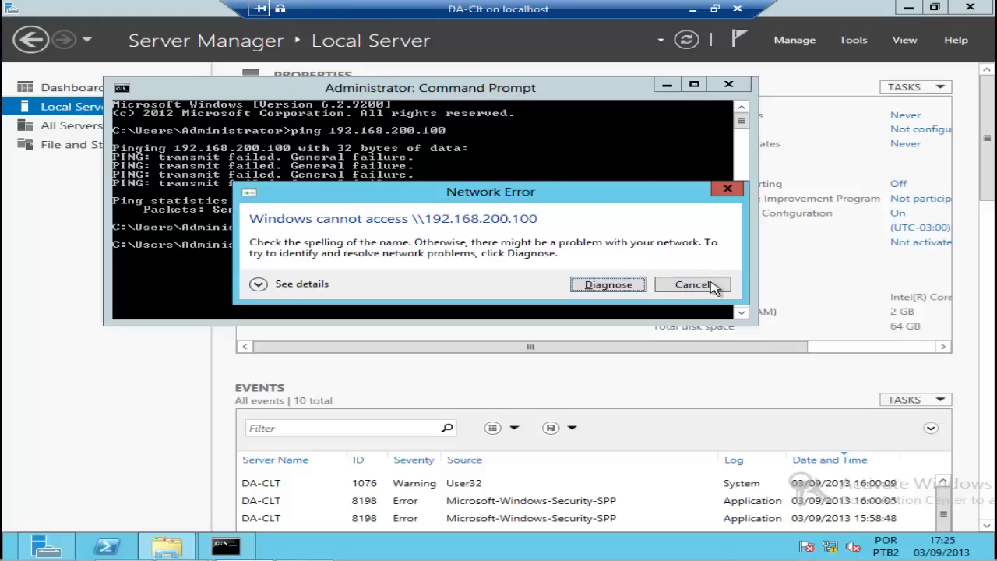
Step: Dismiss the network error, close Command Prompt, and open Control Panel from Start search
click(710, 285)
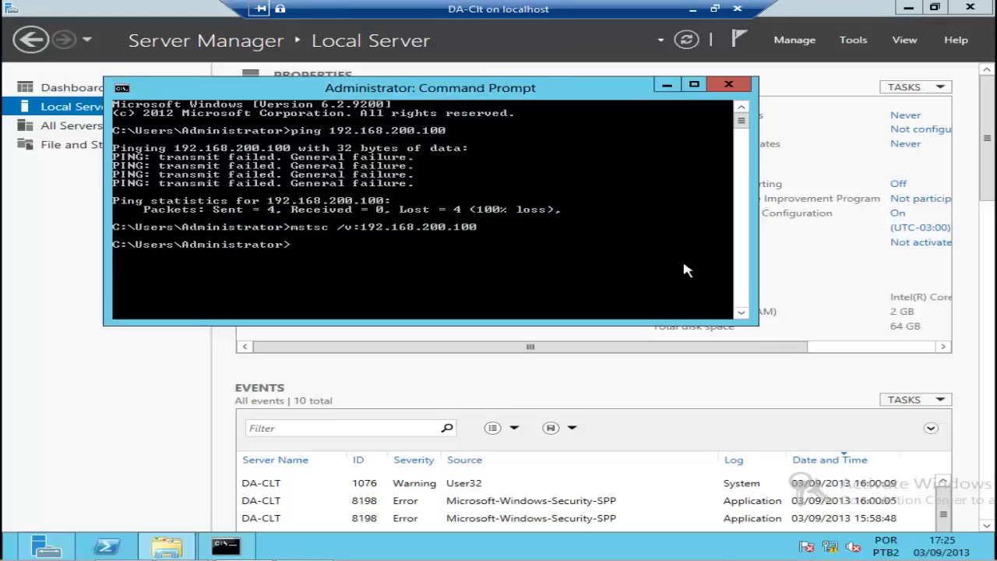
click(729, 85)
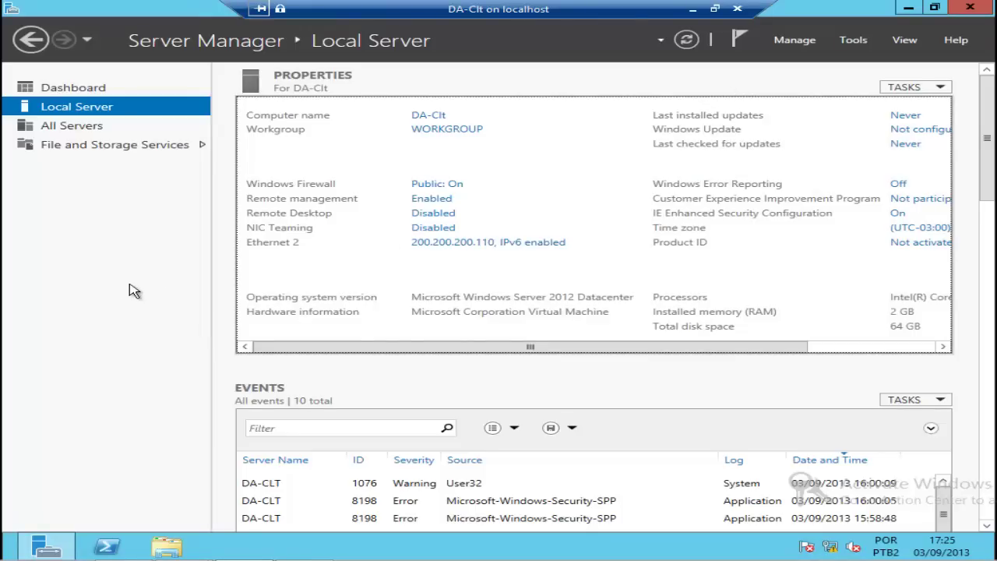
key(super)
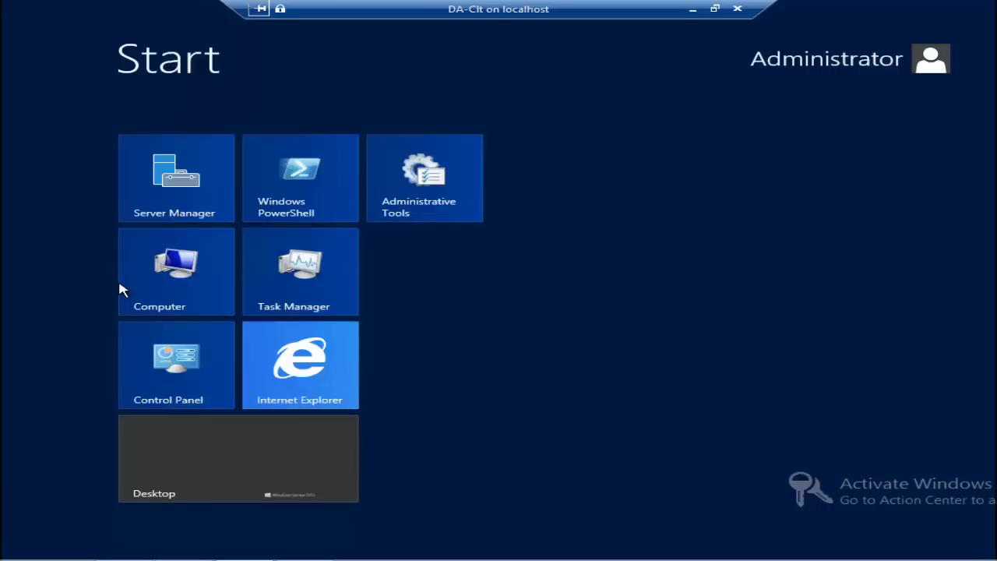
text(cont)
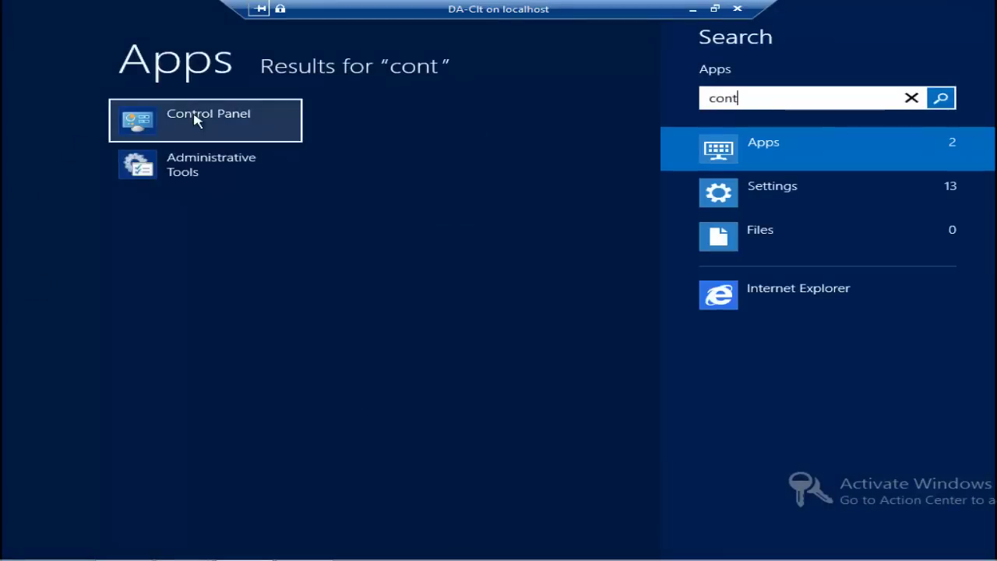
click(132, 120)
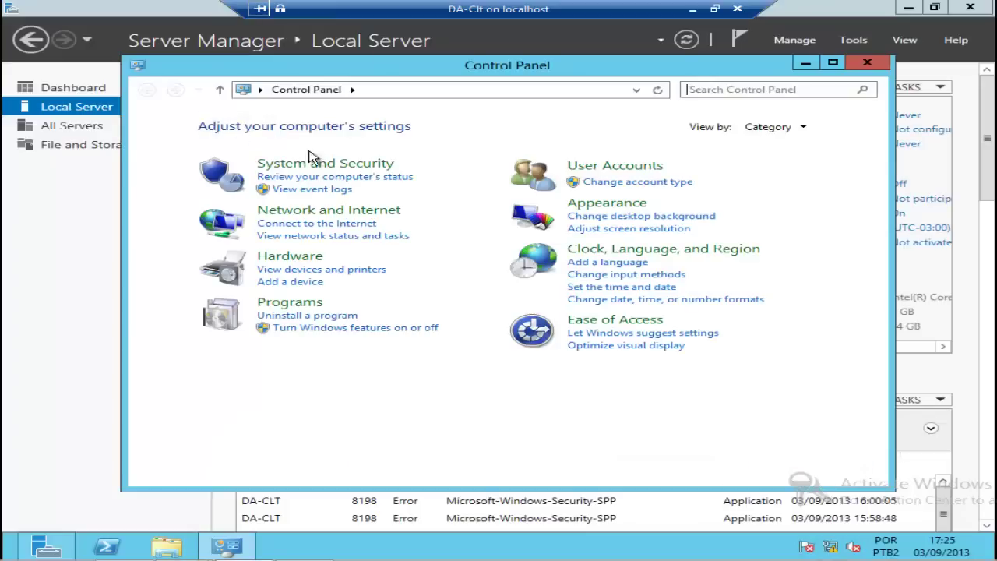
Step: Go to Network and Sharing Center and begin setting up a new connection or network
click(345, 212)
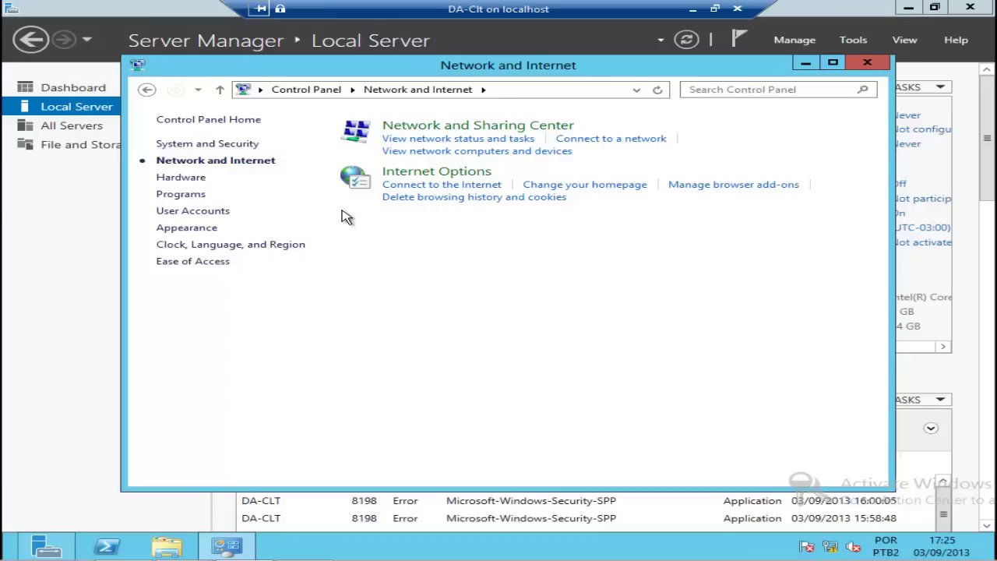
click(419, 128)
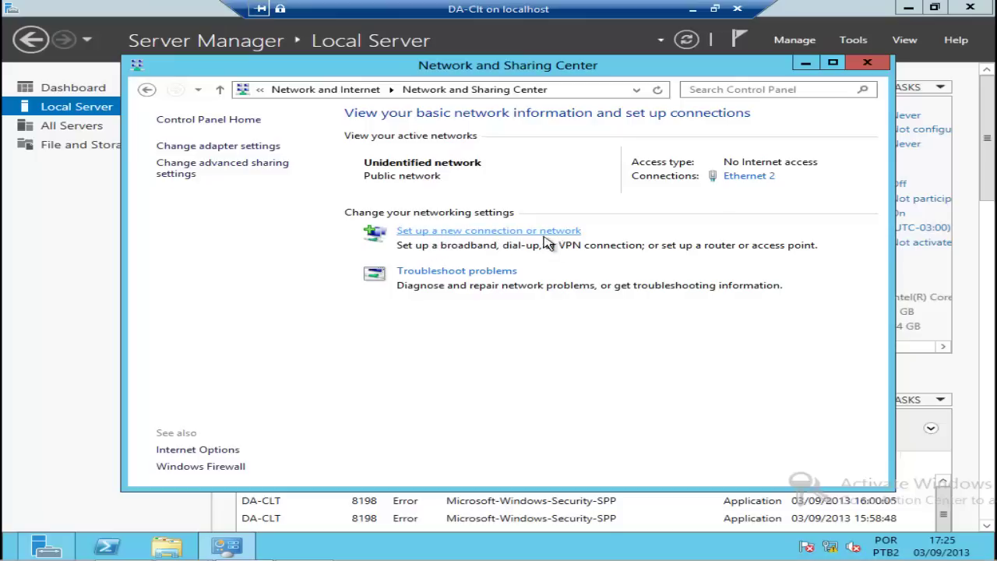
click(483, 231)
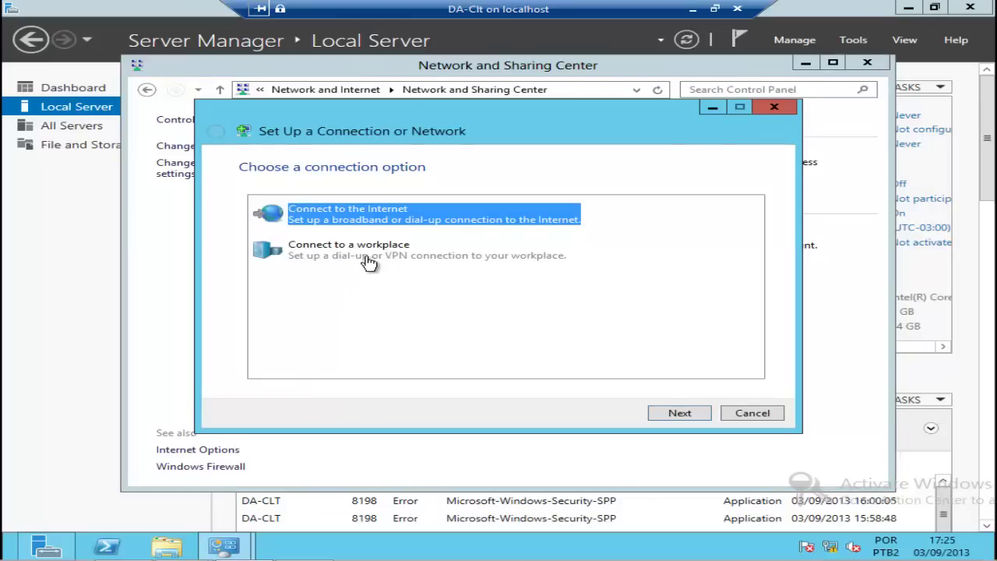
Step: Create a workplace VPN connection to 200.200.200.102 named 'VPN Green', skipping Internet setup
click(343, 254)
click(695, 413)
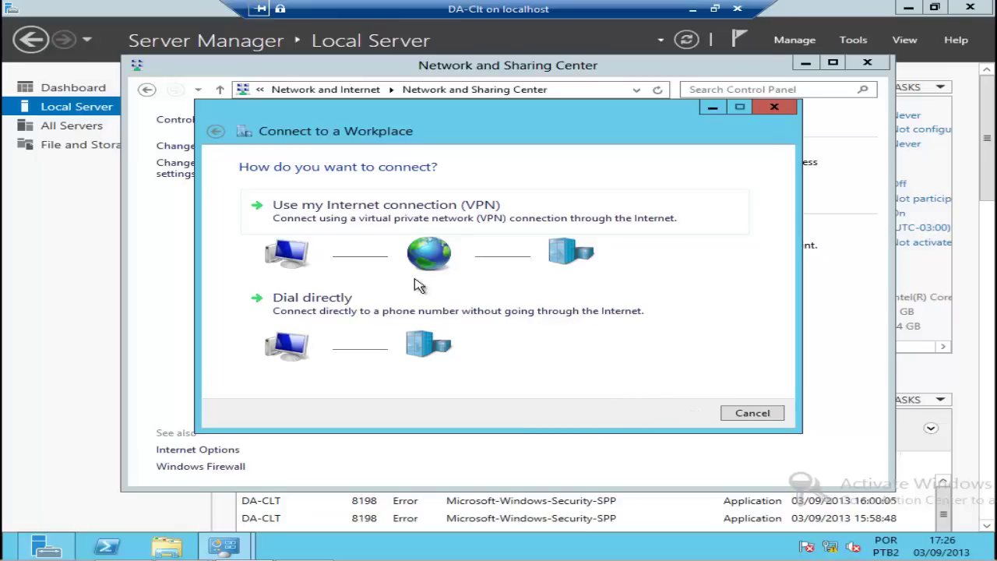
click(420, 221)
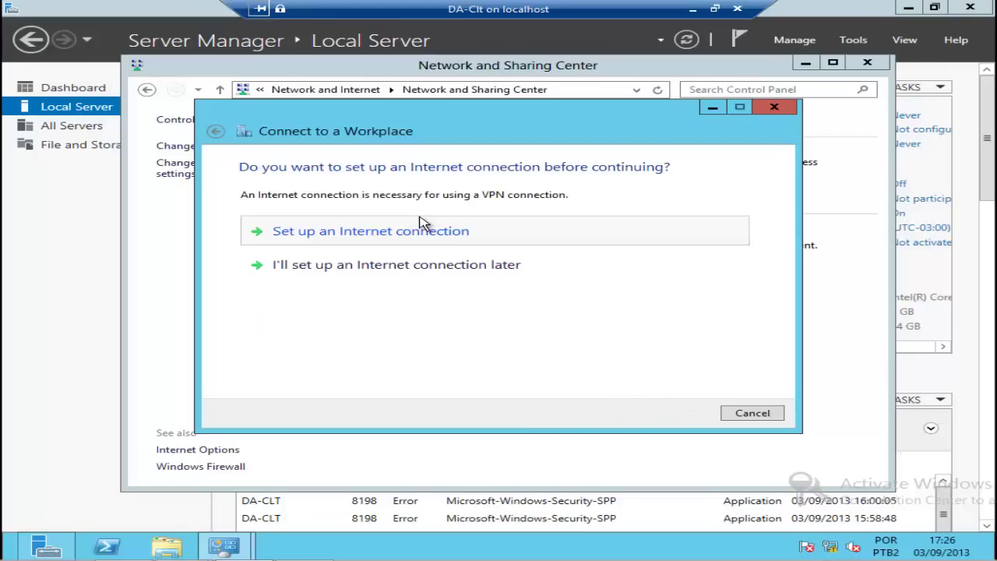
click(434, 267)
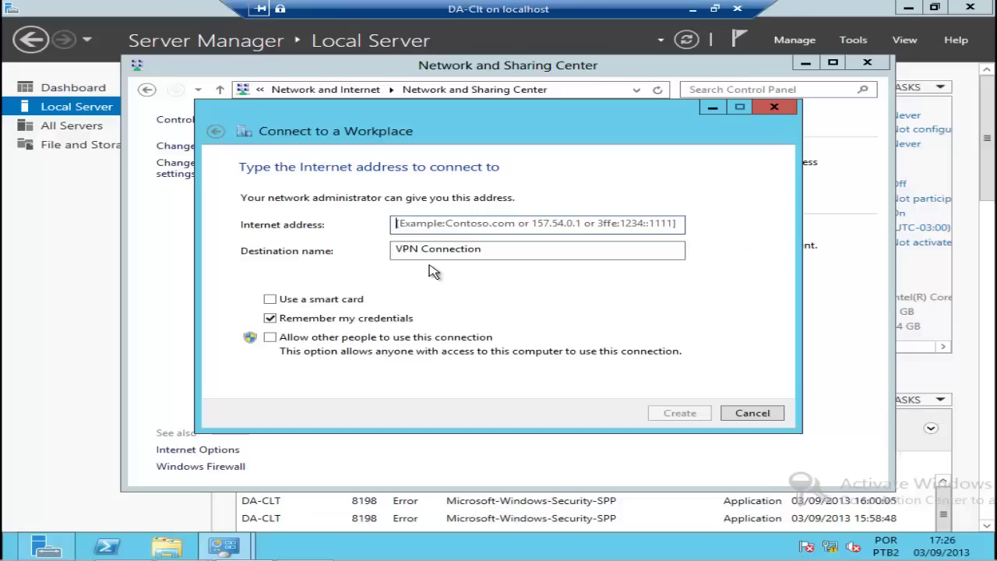
click(431, 223)
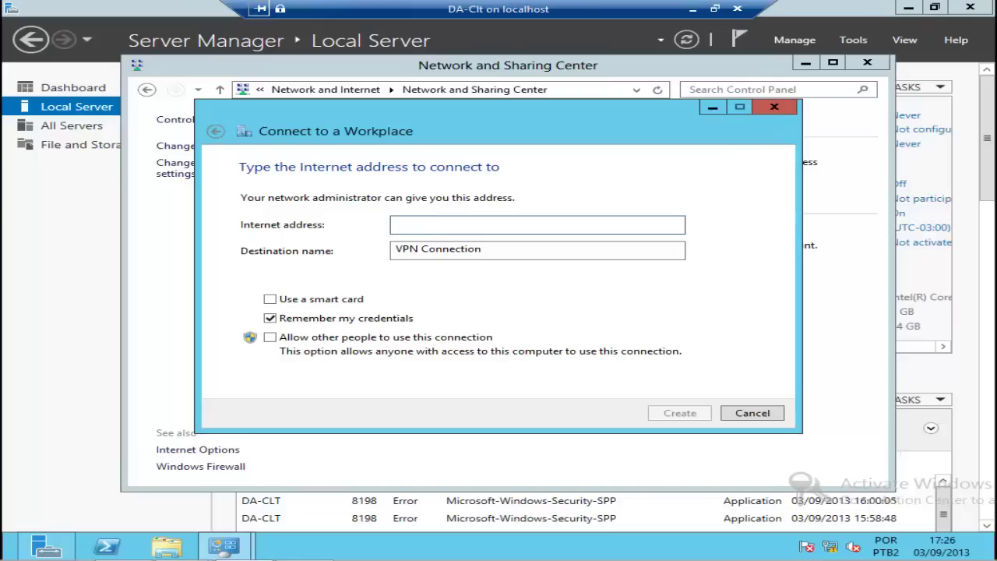
text(200.200.200.102)
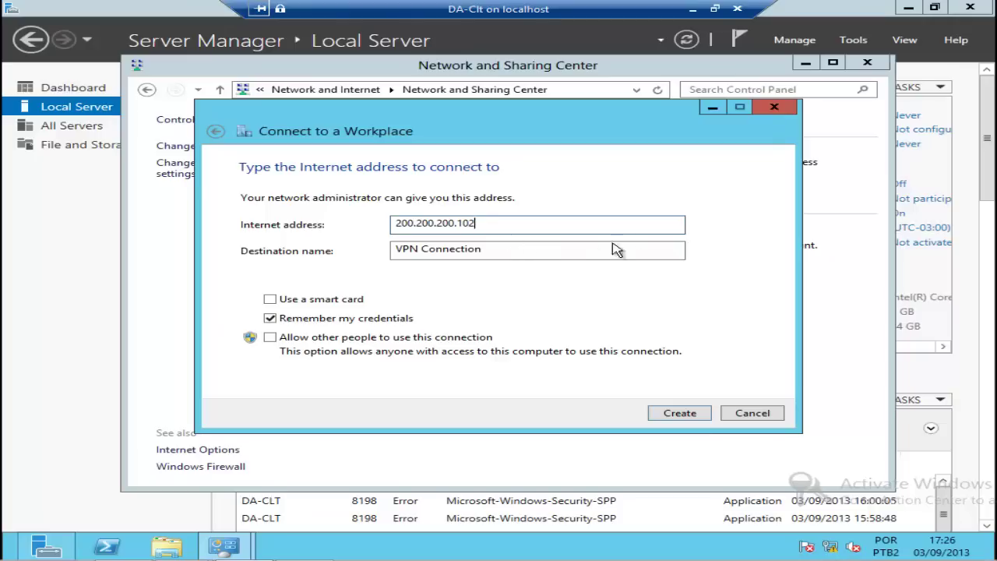
click(515, 253)
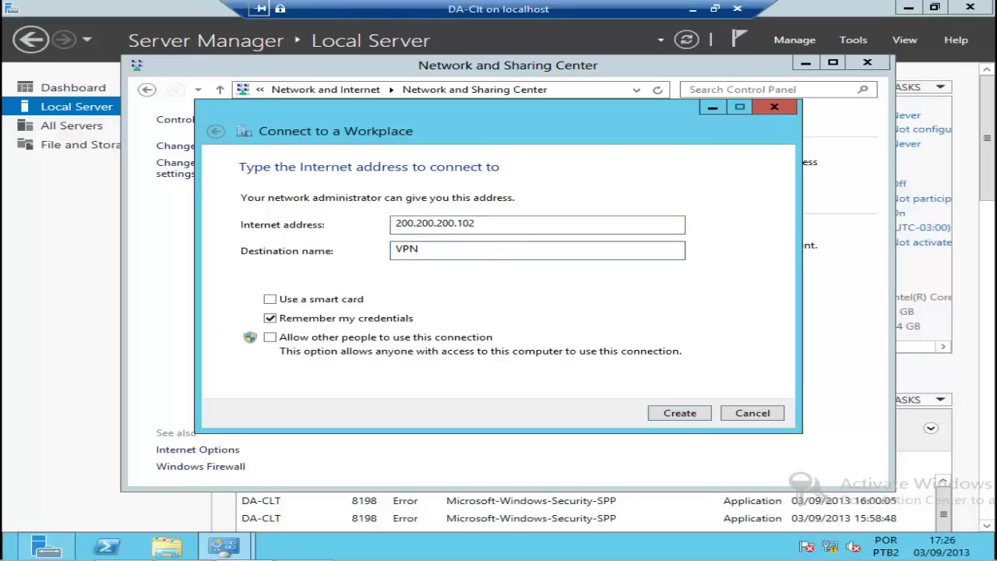
text(Green)
click(679, 416)
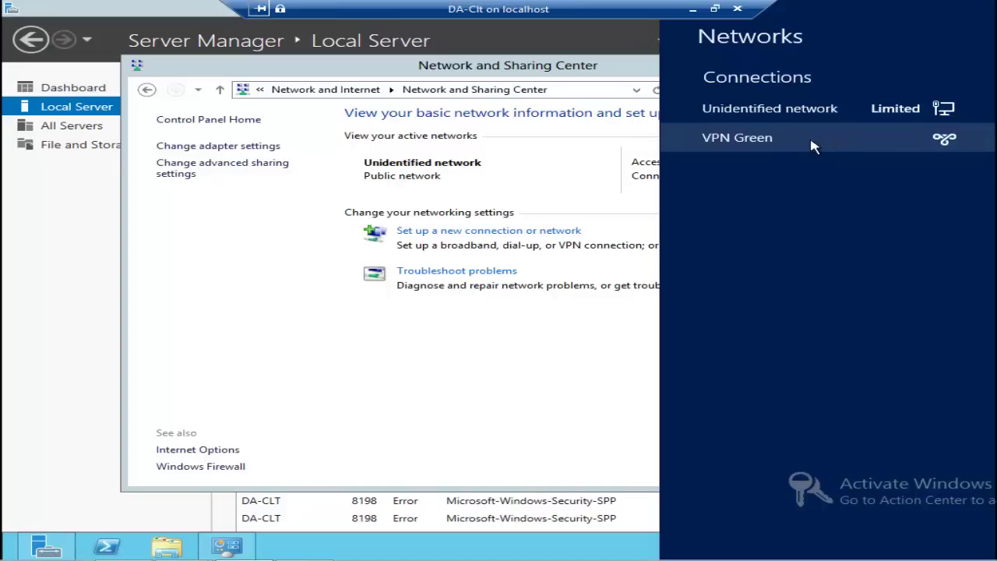
Step: Close the Networks pane, show the adapter list, and open VPN Green's Properties
click(289, 261)
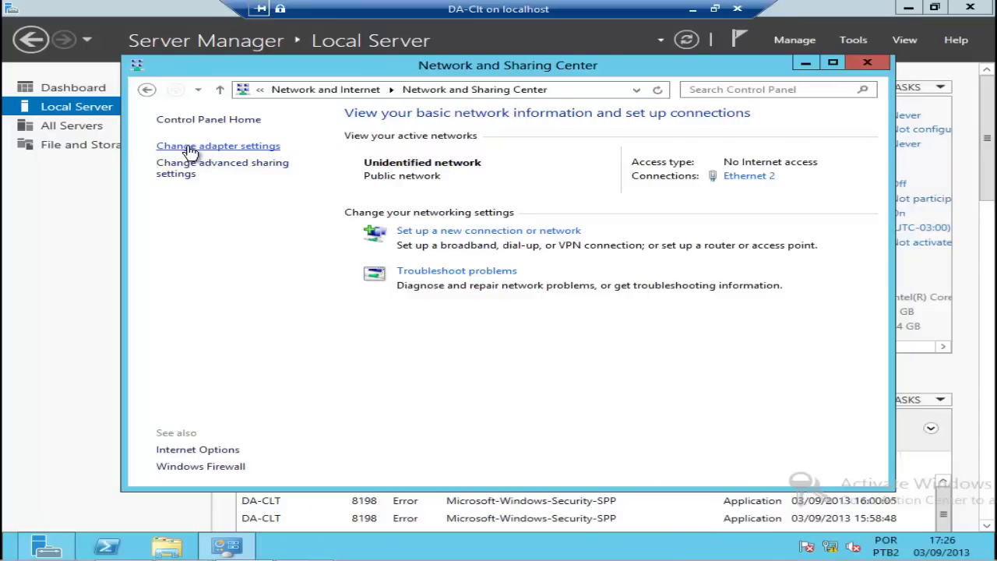
click(234, 154)
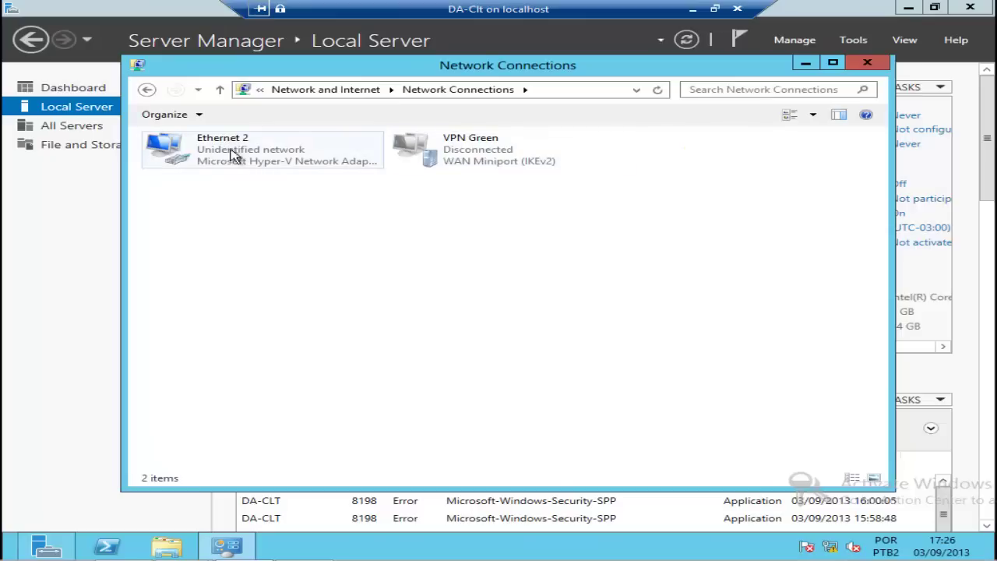
double_click(463, 156)
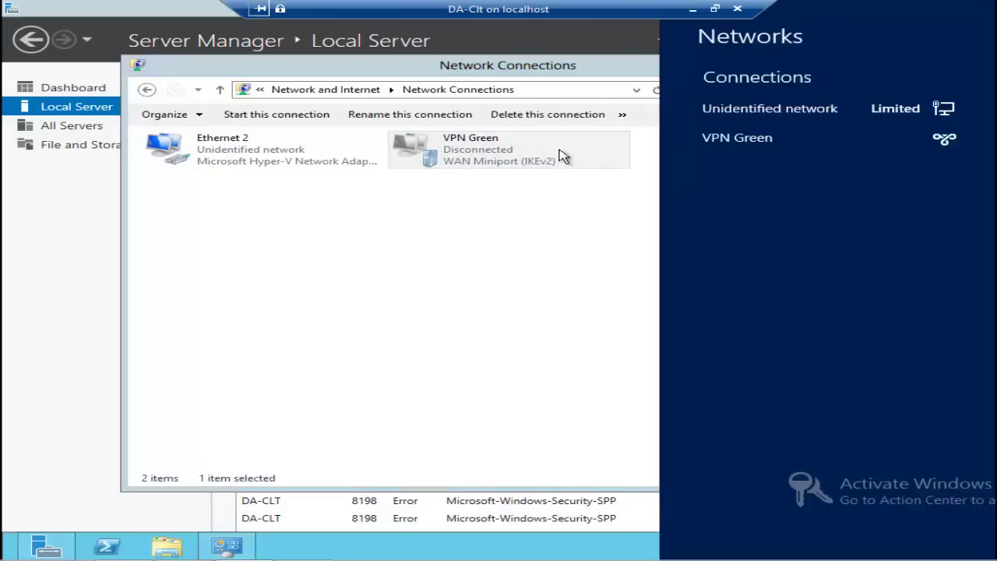
click(463, 156)
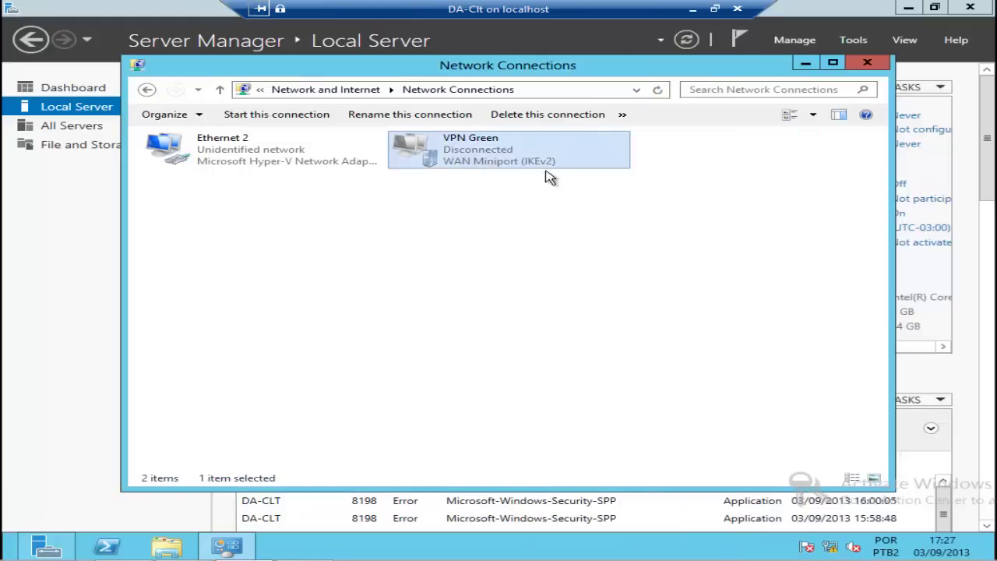
right_click(448, 152)
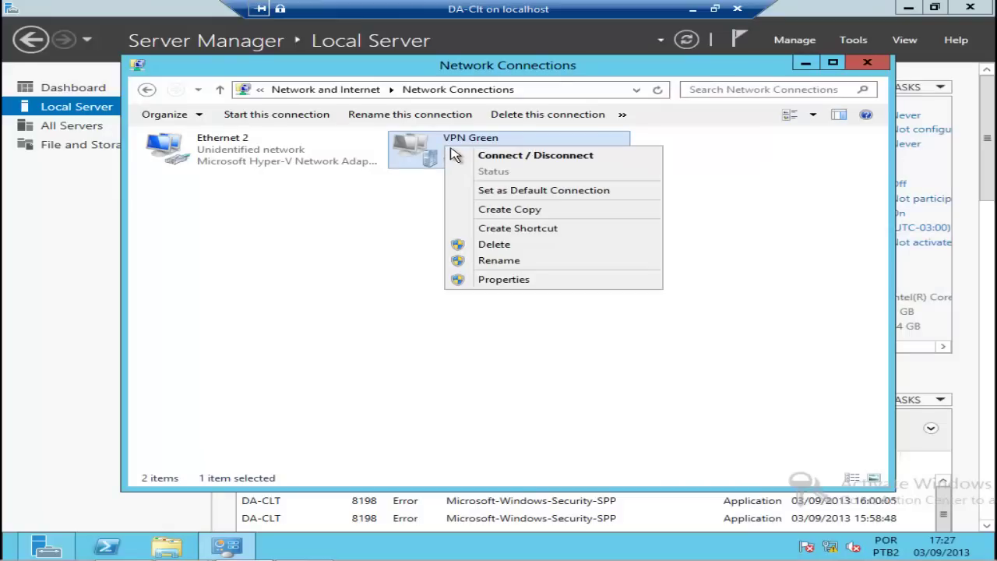
click(503, 282)
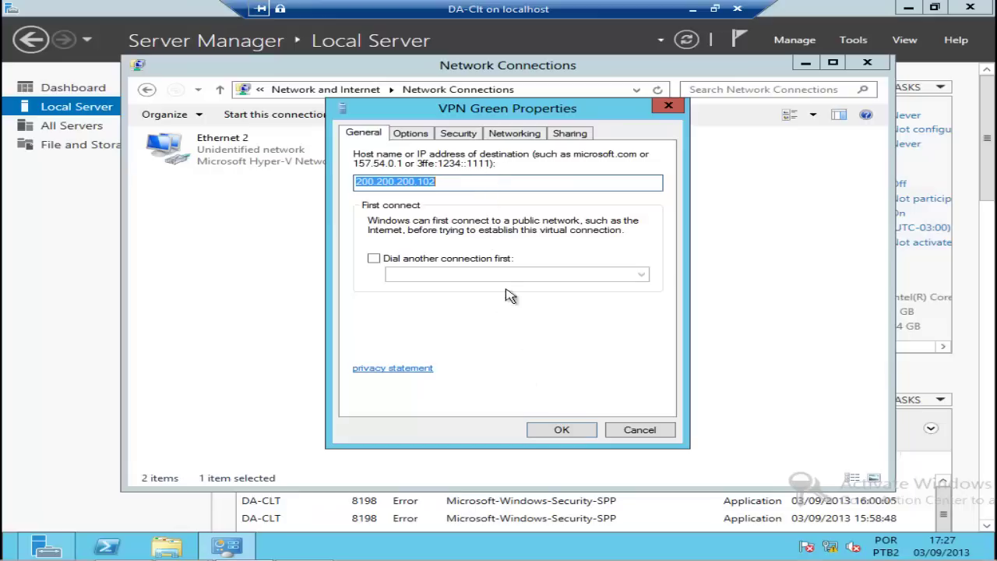
Step: On VPN Green's Security tab, set the type to PPTP, allow MS-CHAP v2, and save
click(465, 136)
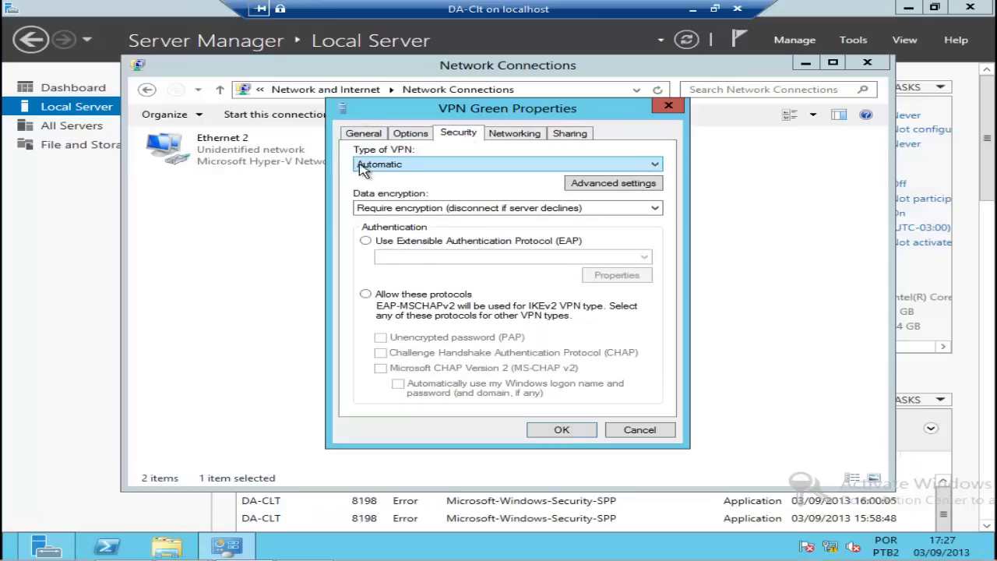
click(655, 169)
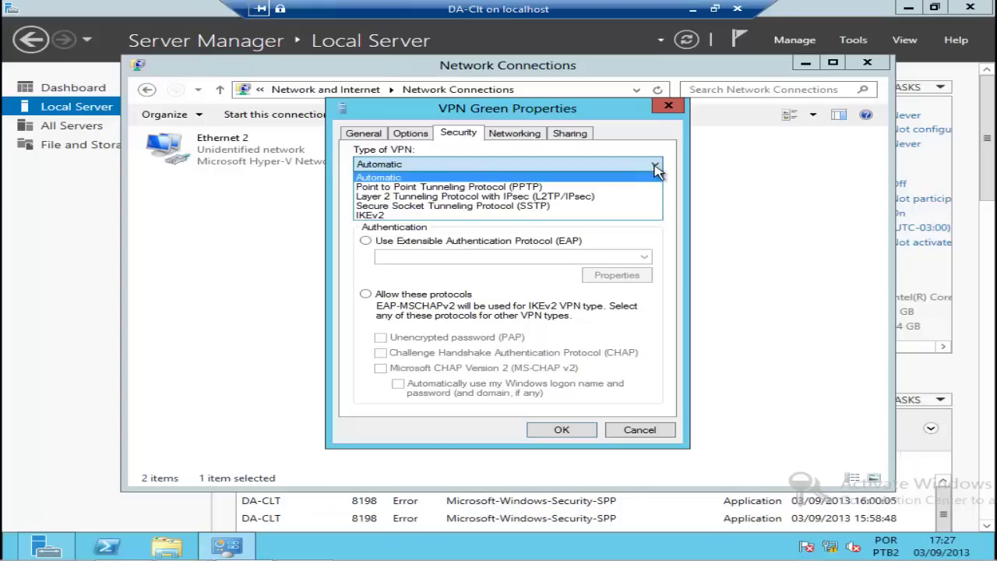
click(406, 188)
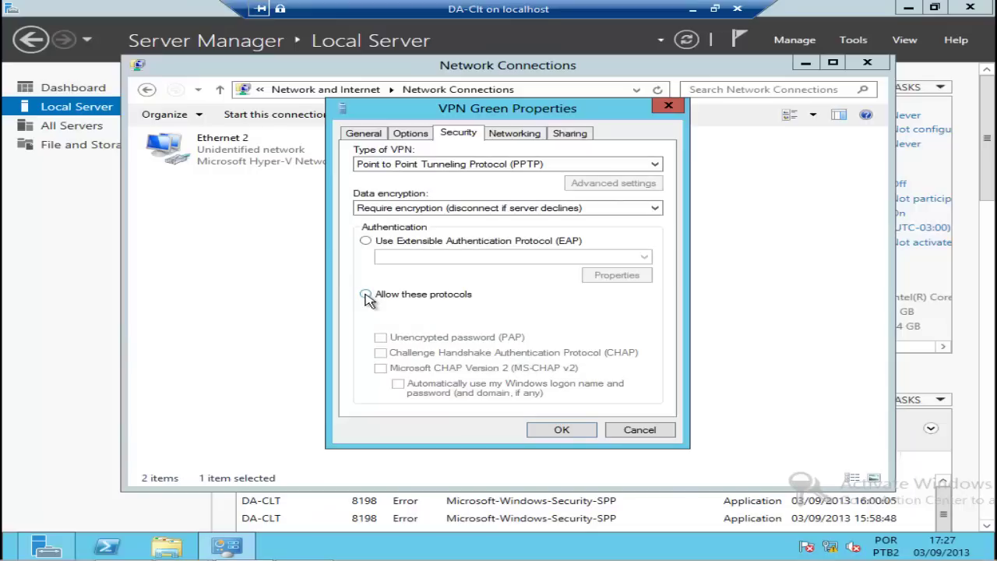
click(366, 296)
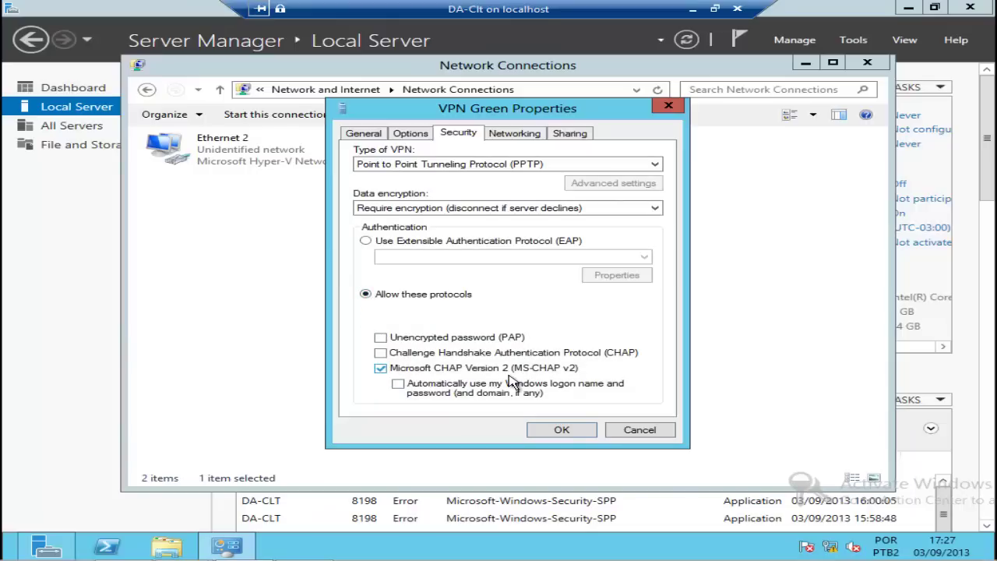
click(367, 241)
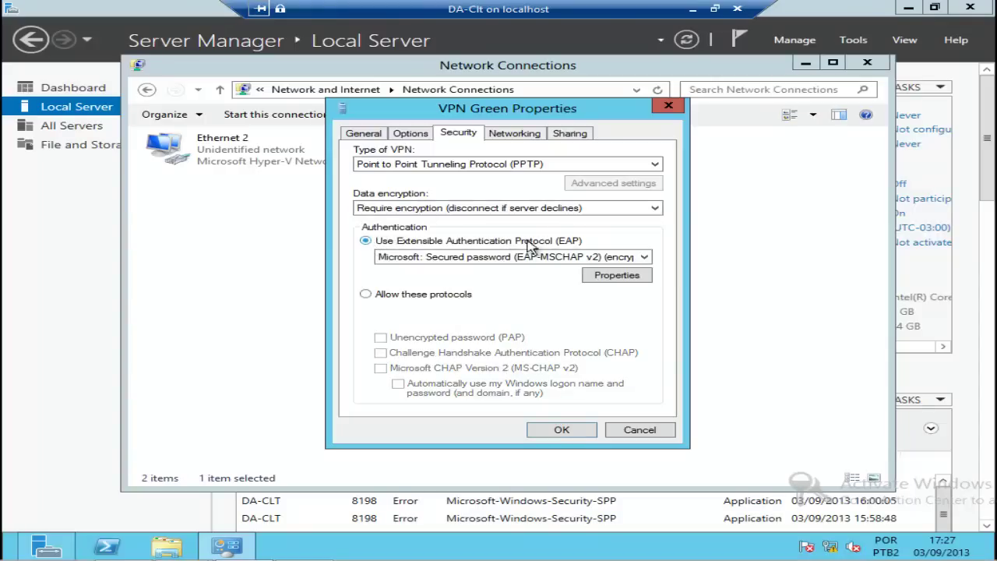
click(364, 296)
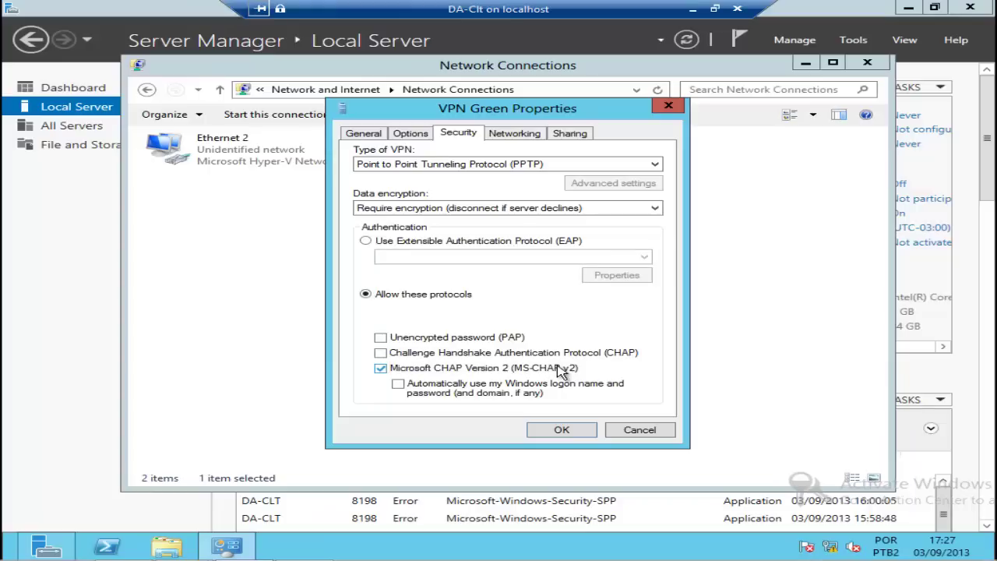
click(574, 430)
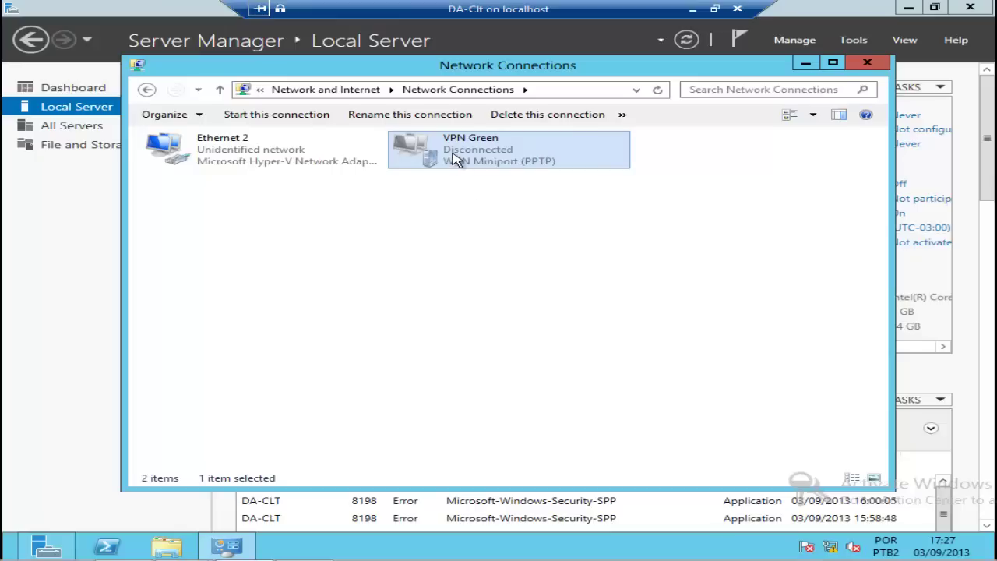
Step: Connect VPN Green with the VPN user's name and password; the attempt fails with Error 807
double_click(456, 158)
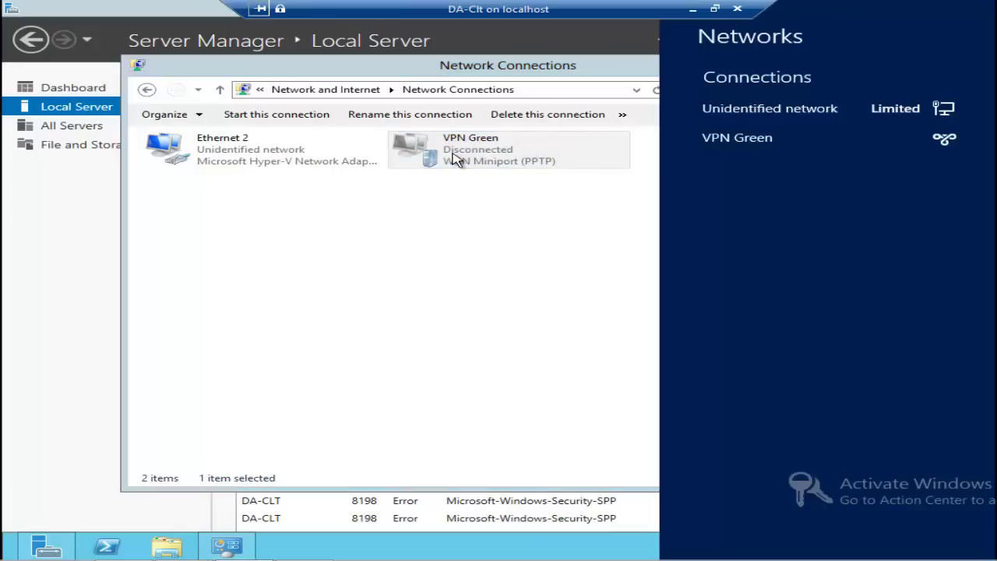
click(730, 148)
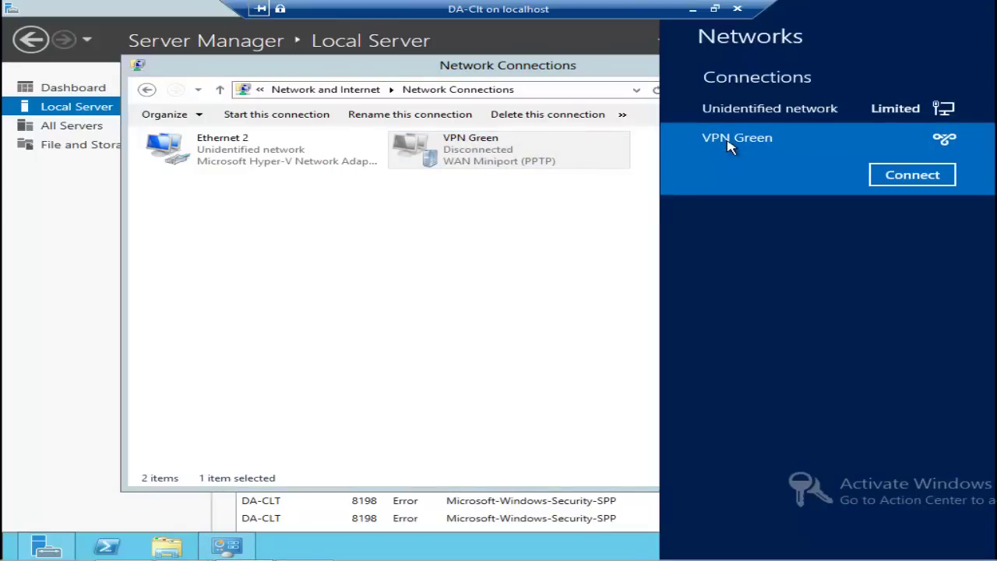
click(922, 181)
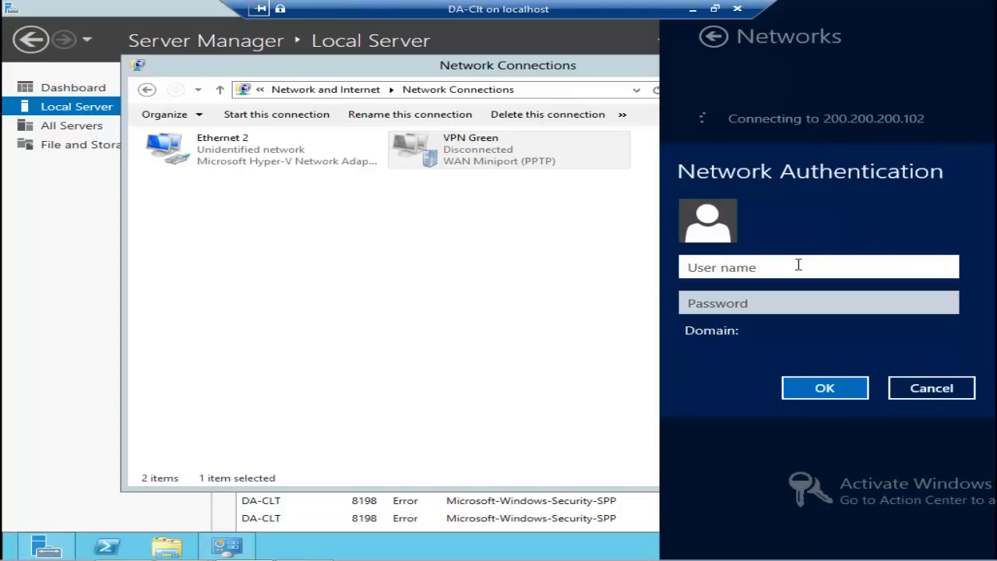
text(nestor)
key(Tab)
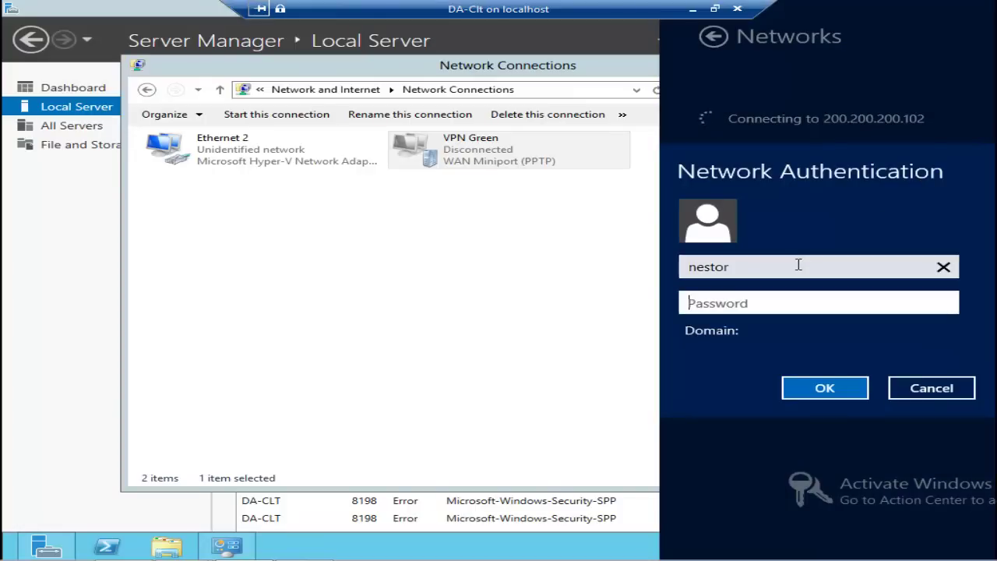
text(******)
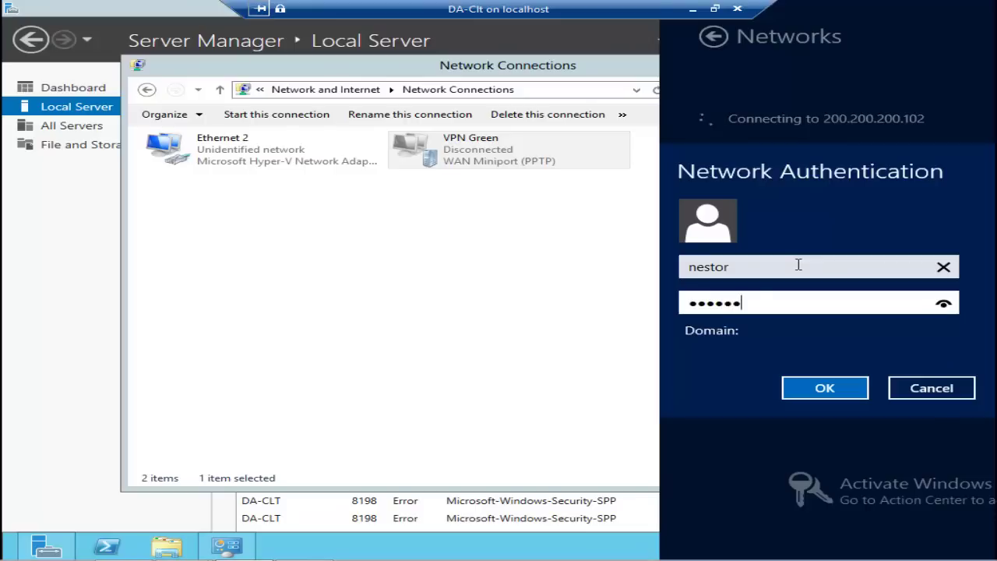
text(**)
click(824, 386)
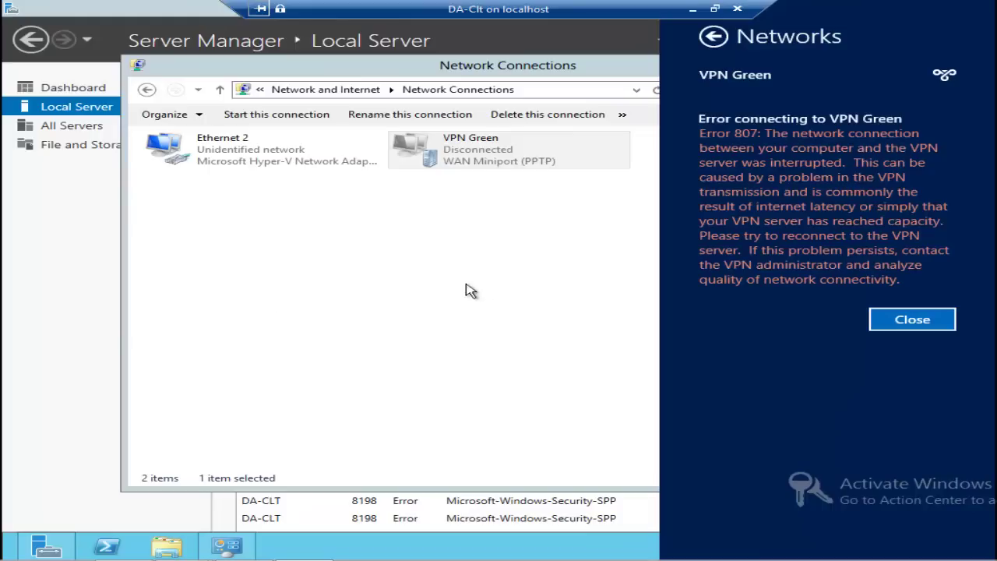
Step: Dismiss Error 807 and change VPN Green's destination address to 200.200.200.101
click(913, 326)
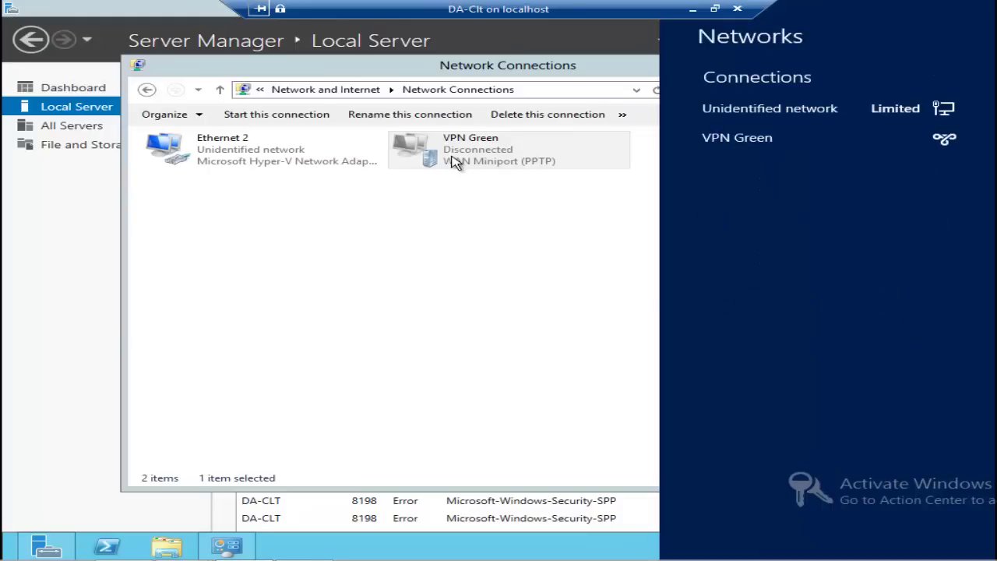
click(458, 162)
right_click(461, 166)
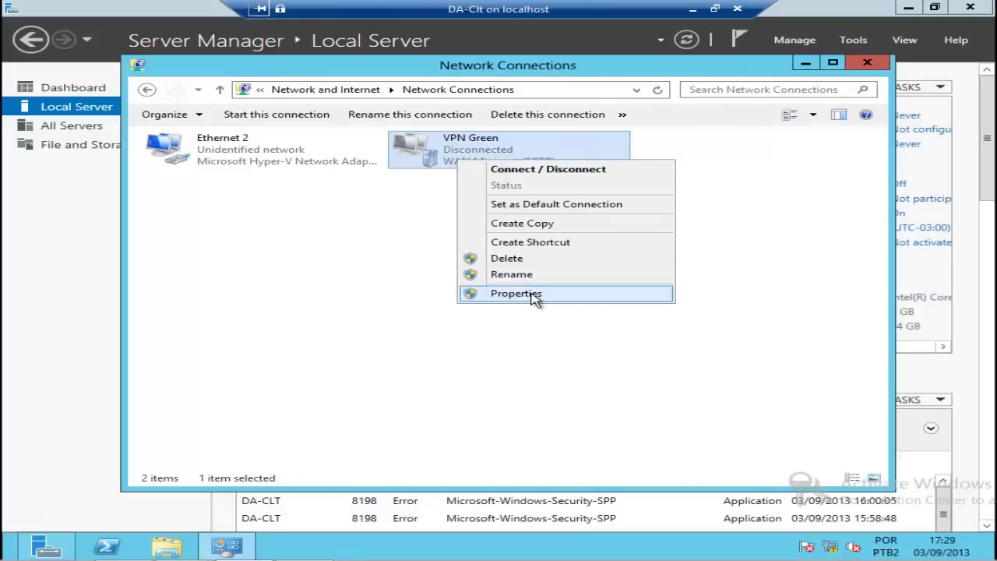
click(533, 292)
click(463, 181)
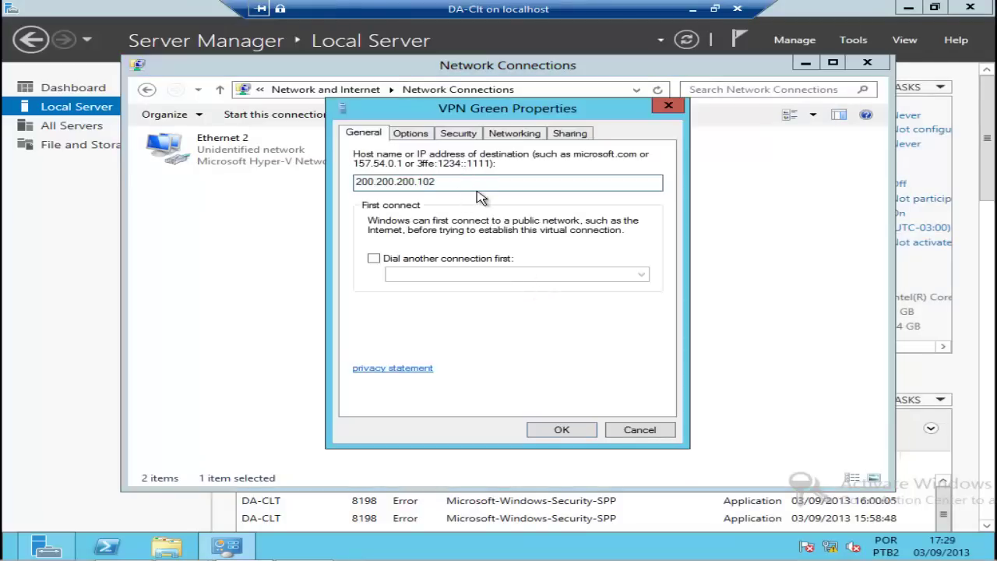
key(BackSpace)
text(1)
click(561, 430)
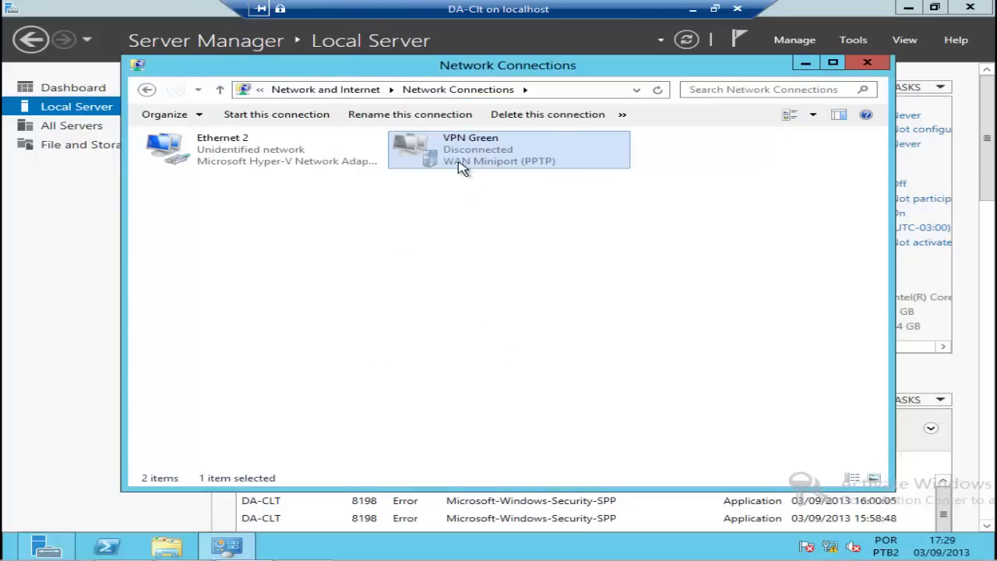
Step: Retry connecting VPN Green with the user's credentials, then dismiss the resulting Error 812
double_click(463, 168)
click(765, 146)
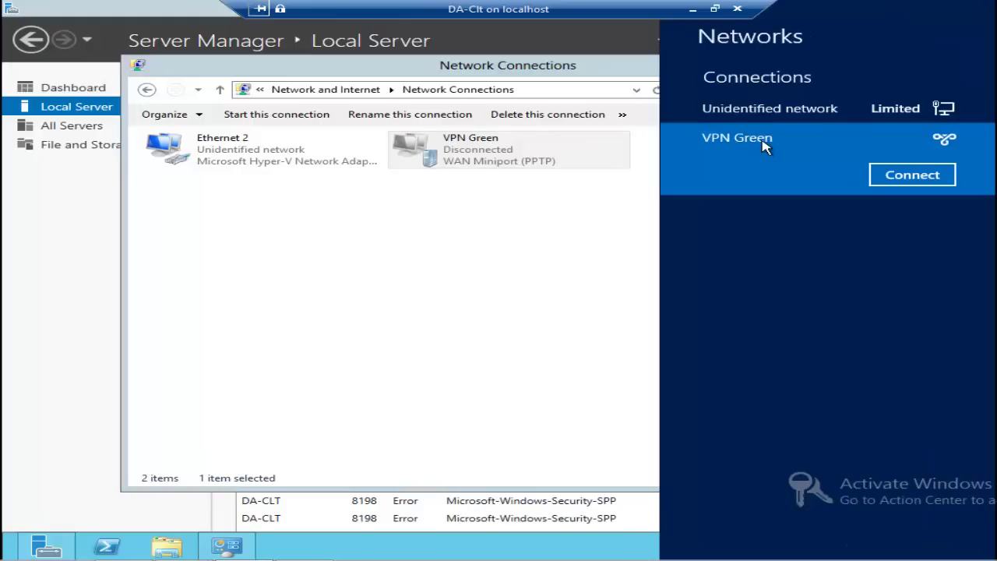
click(912, 176)
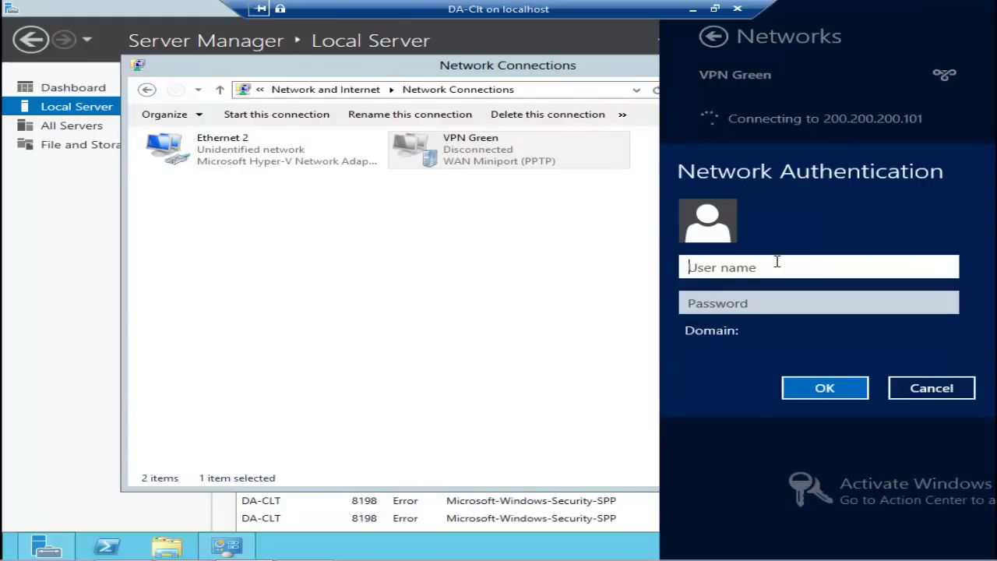
text(Nestor)
key(Tab)
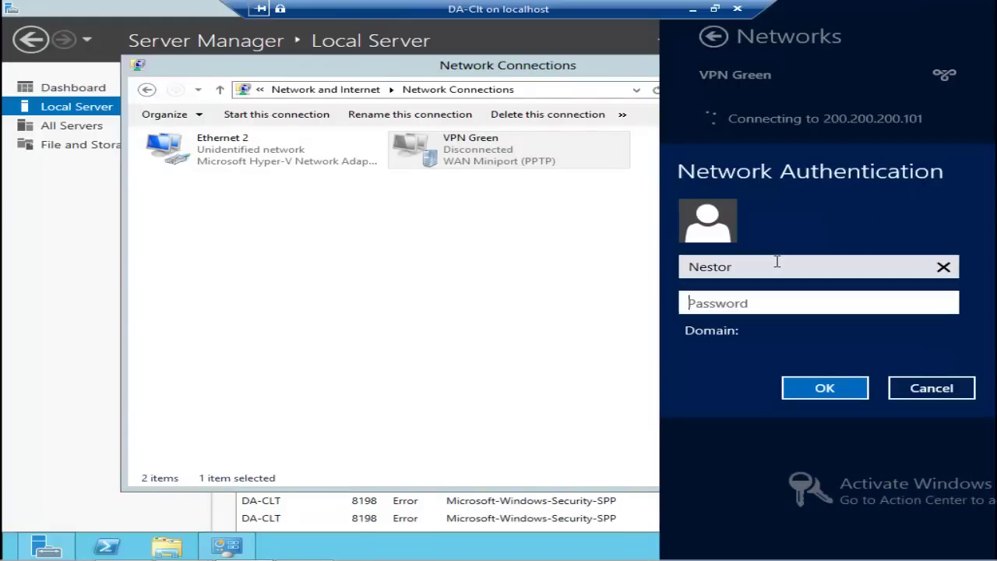
text(******)
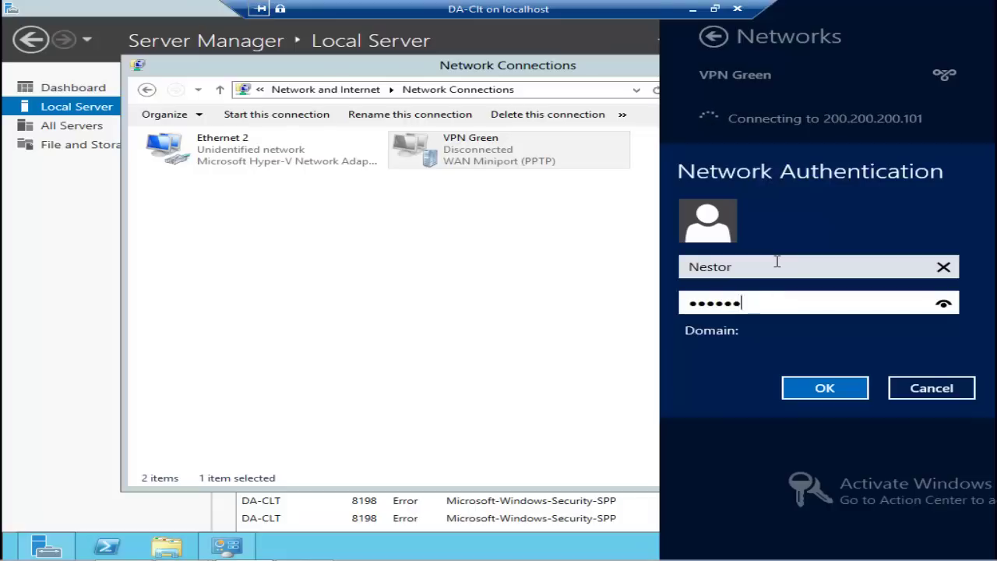
text(**)
click(802, 383)
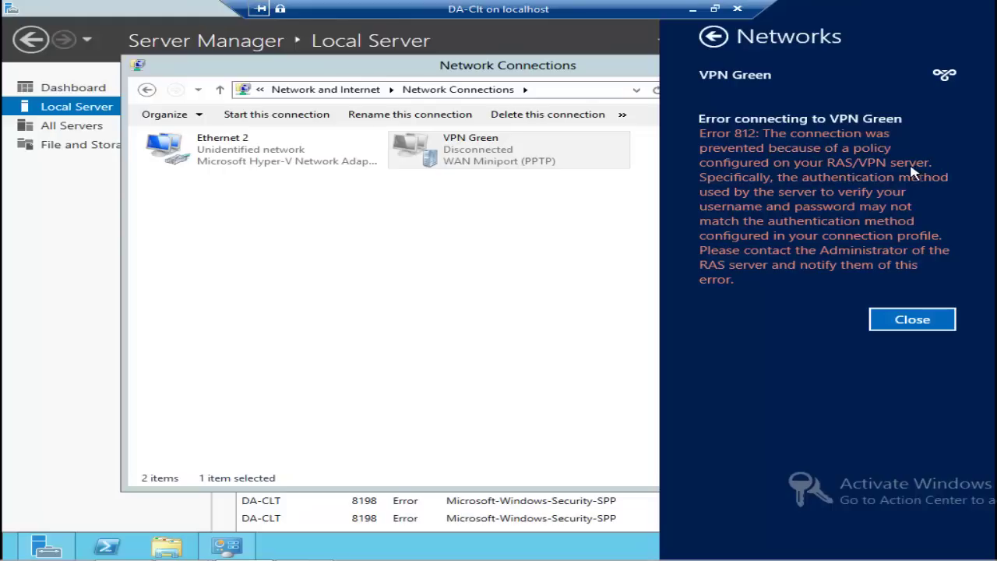
click(907, 327)
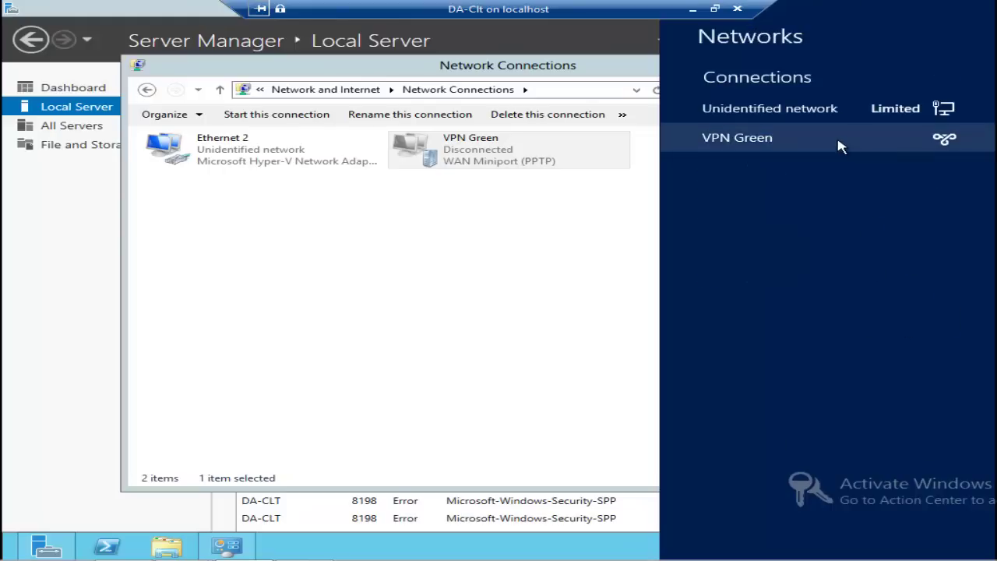
Step: Reconnect VPN Green using a different user account's name and password
click(839, 147)
click(912, 174)
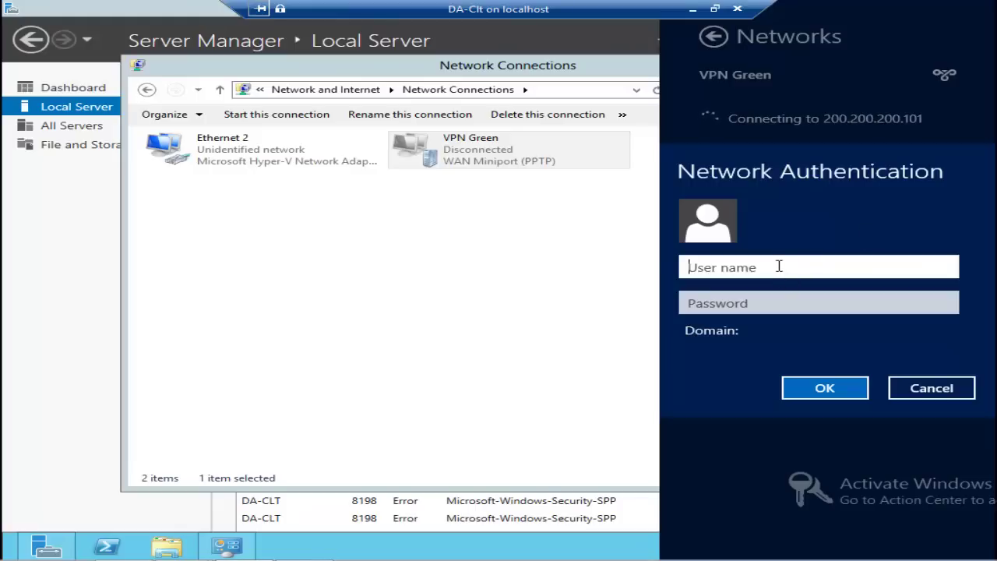
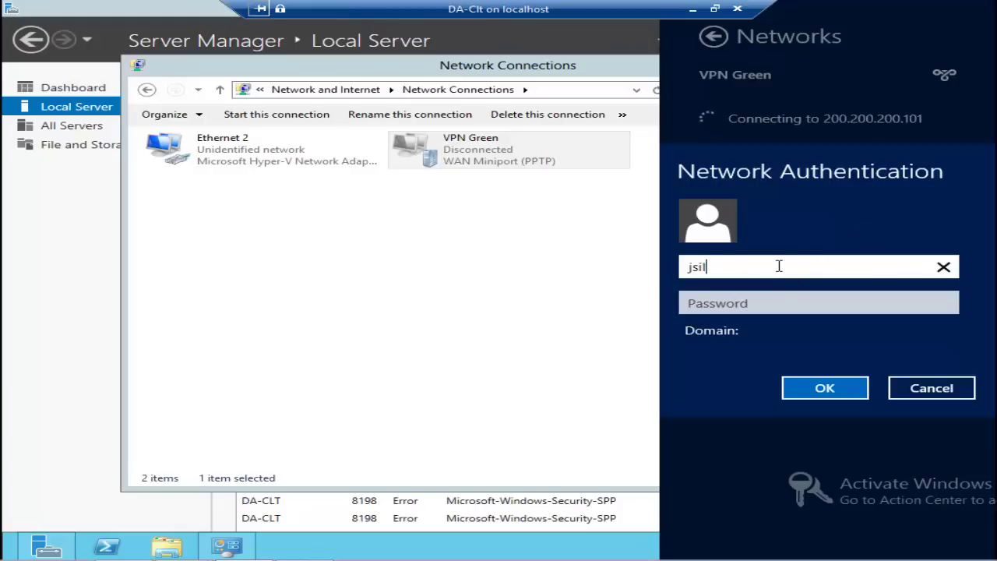
key(Tab)
text(P)
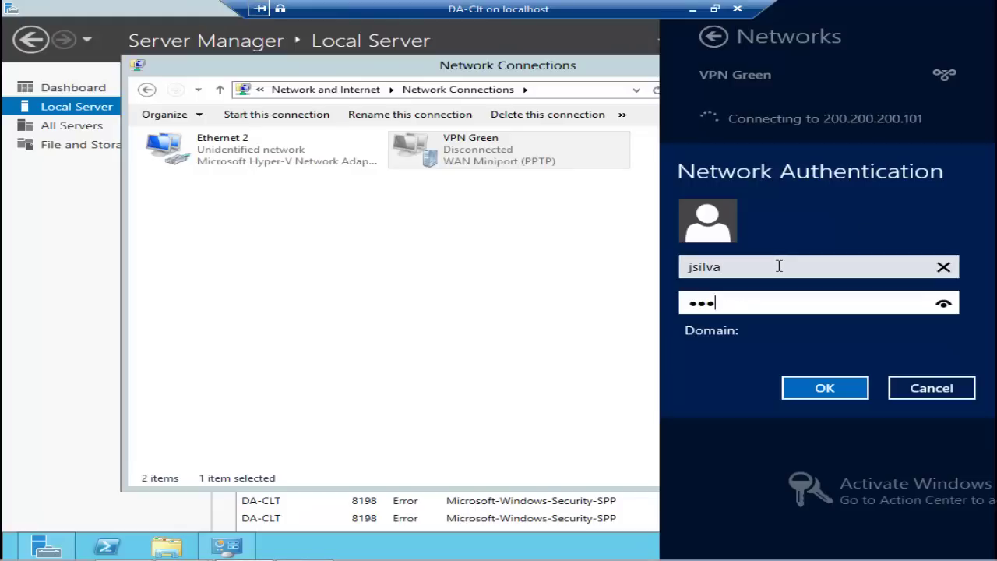
text(a$$w0rd)
click(825, 391)
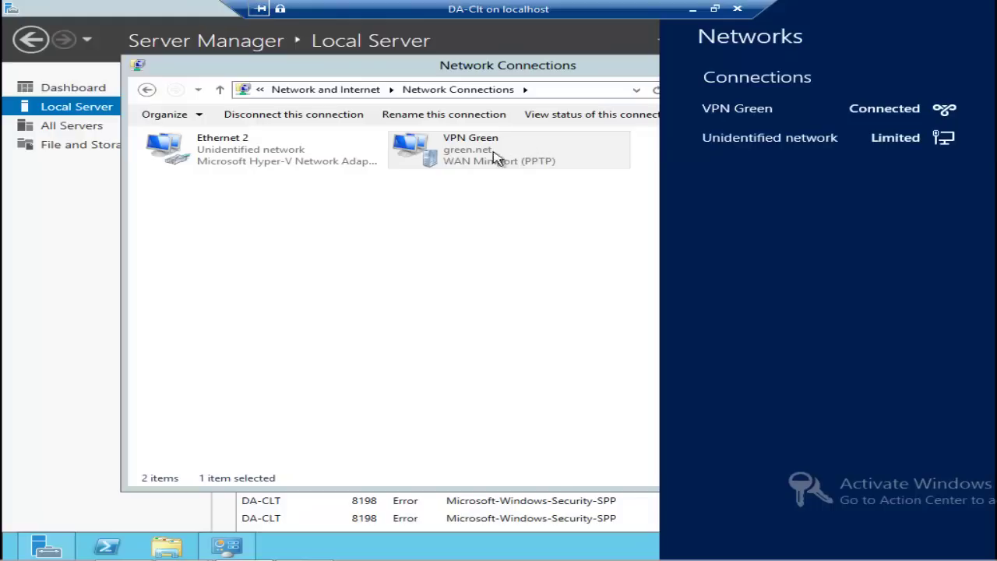
Step: Close the Networks pane, minimize Network Connections, and browse \\192.168.200.100 from Start search
click(473, 242)
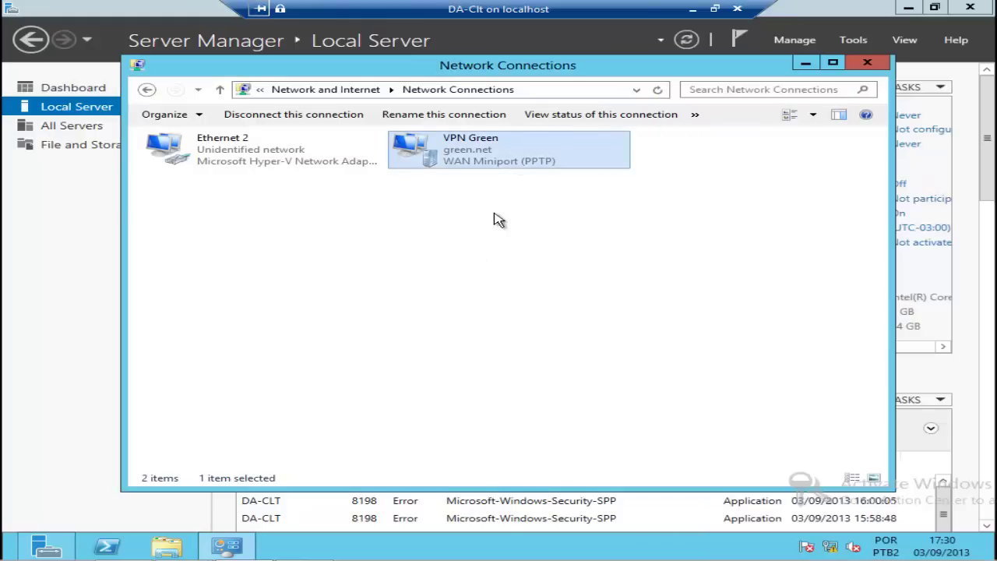
click(807, 67)
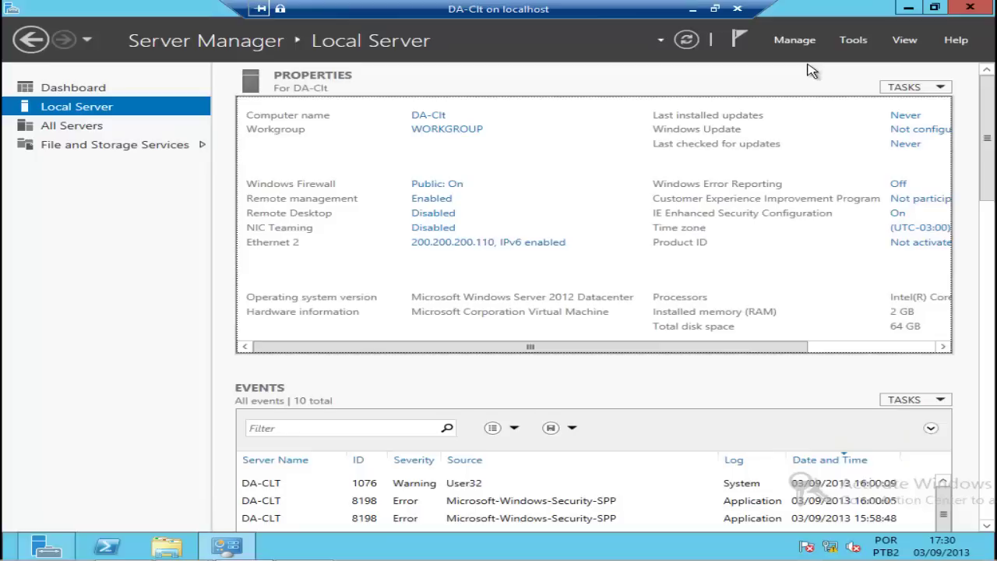
key(super)
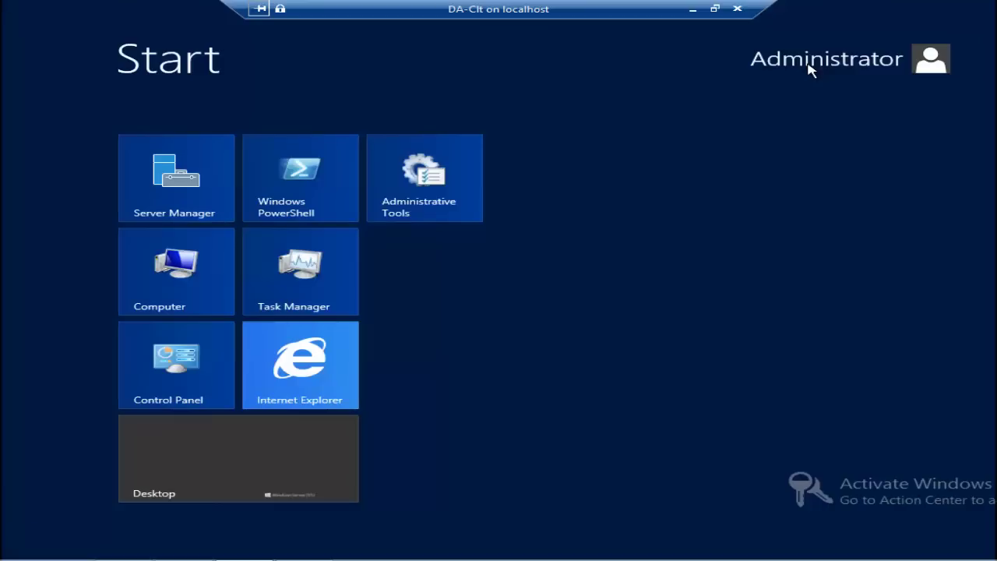
text(\\)
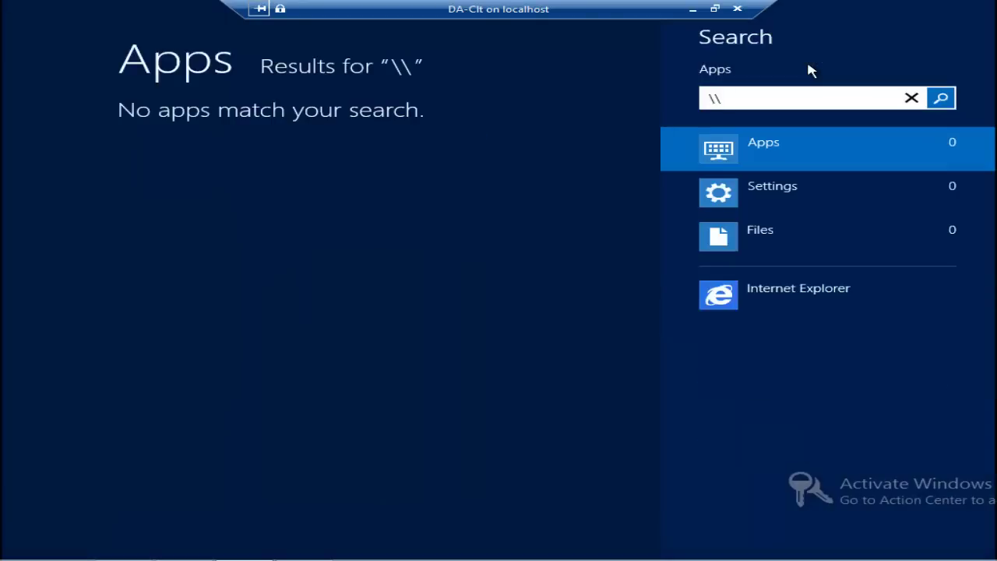
text(192.168)
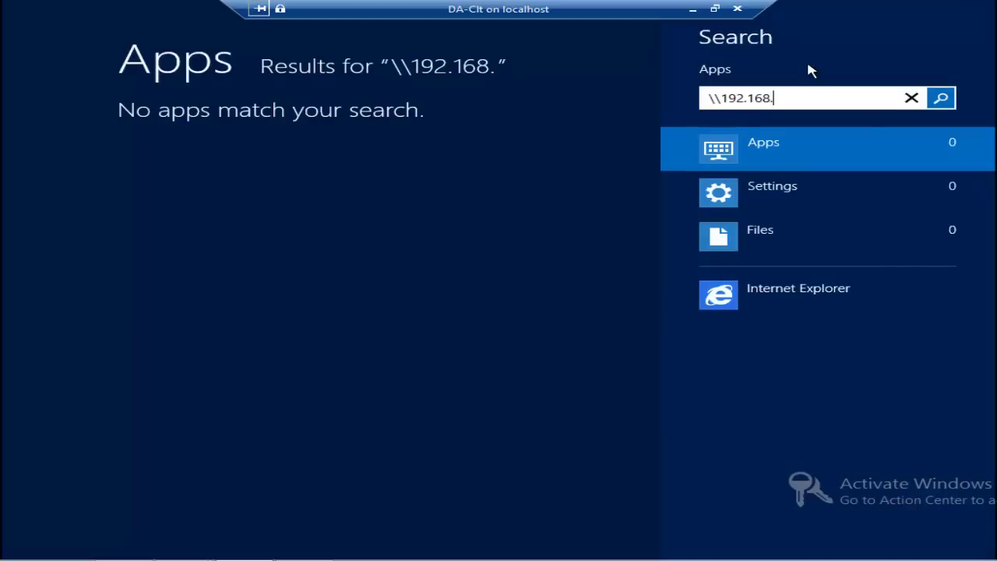
text(.200.)
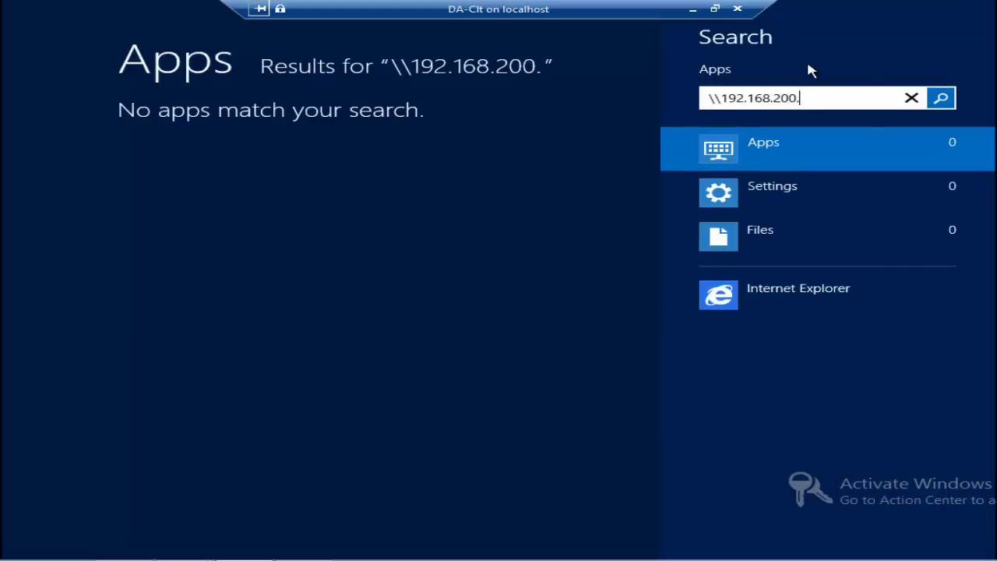
text(100)
key(Return)
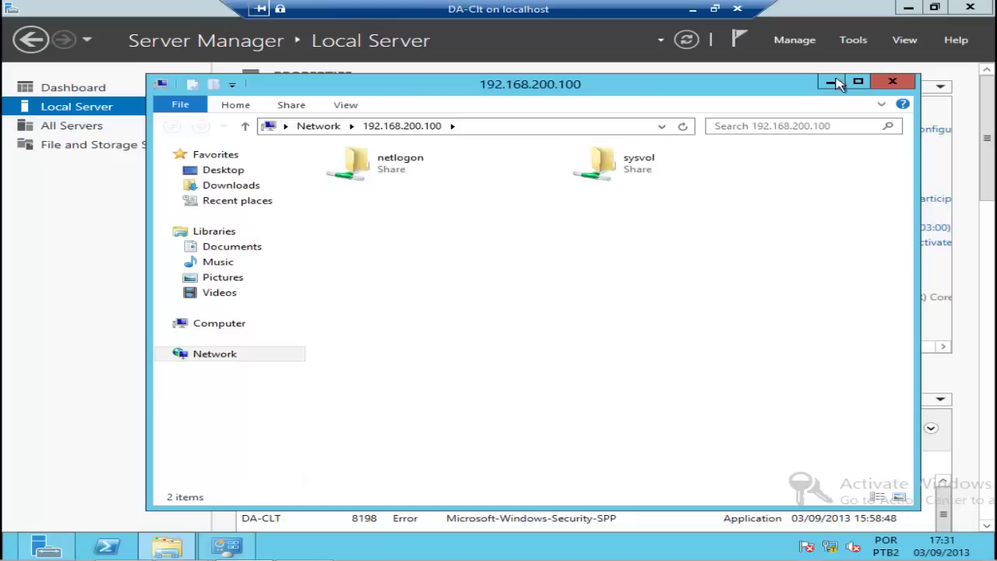
Step: Close the shares window and ping 192.168.200.100 from Command Prompt
click(893, 84)
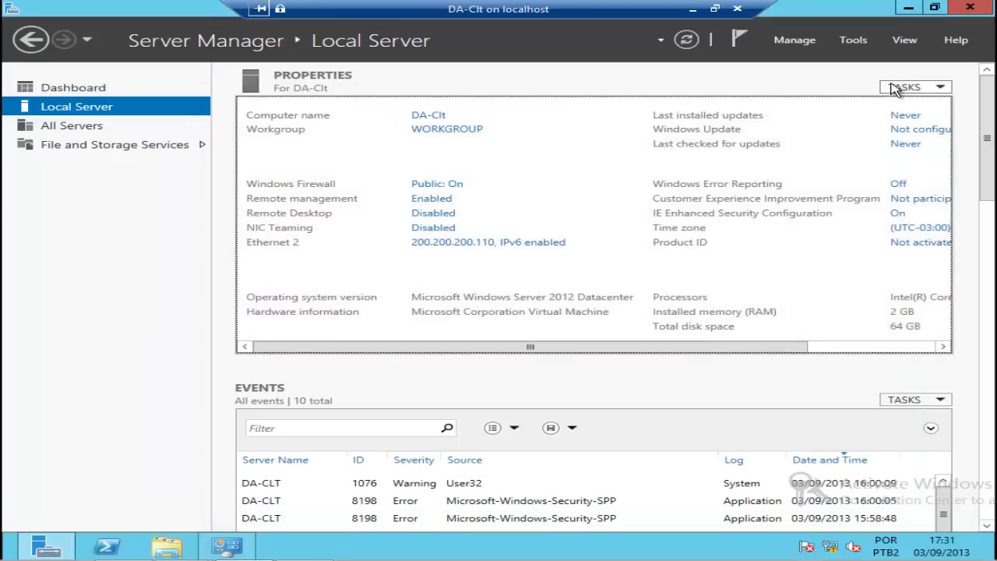
key(super)
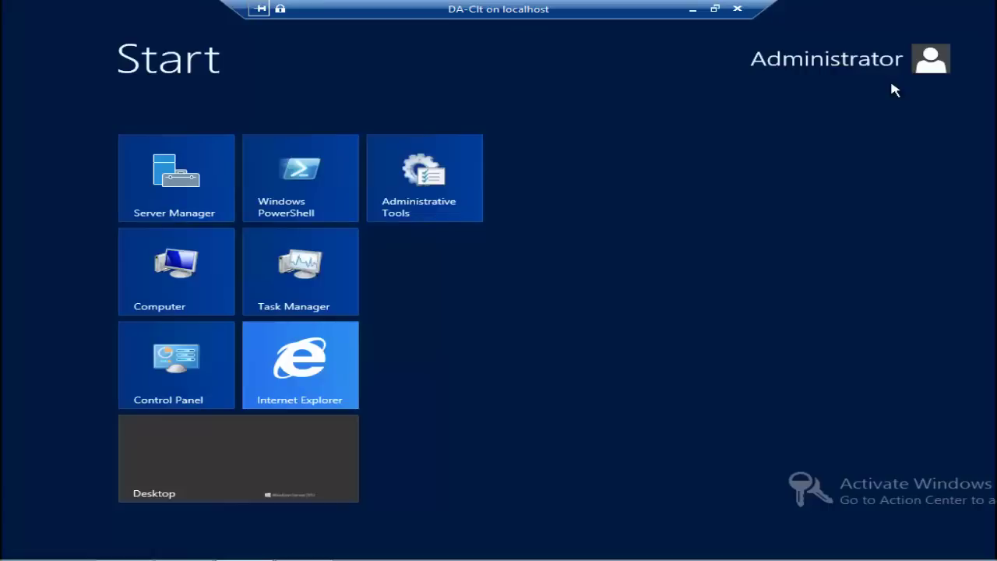
text(cmd)
key(Return)
text(ping 192.168)
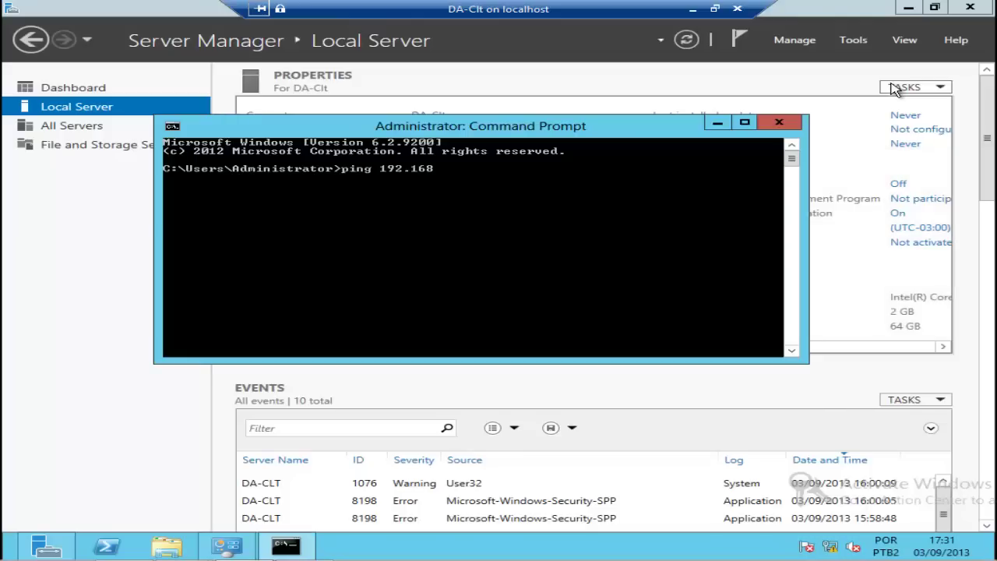
text(.200.100)
key(Return)
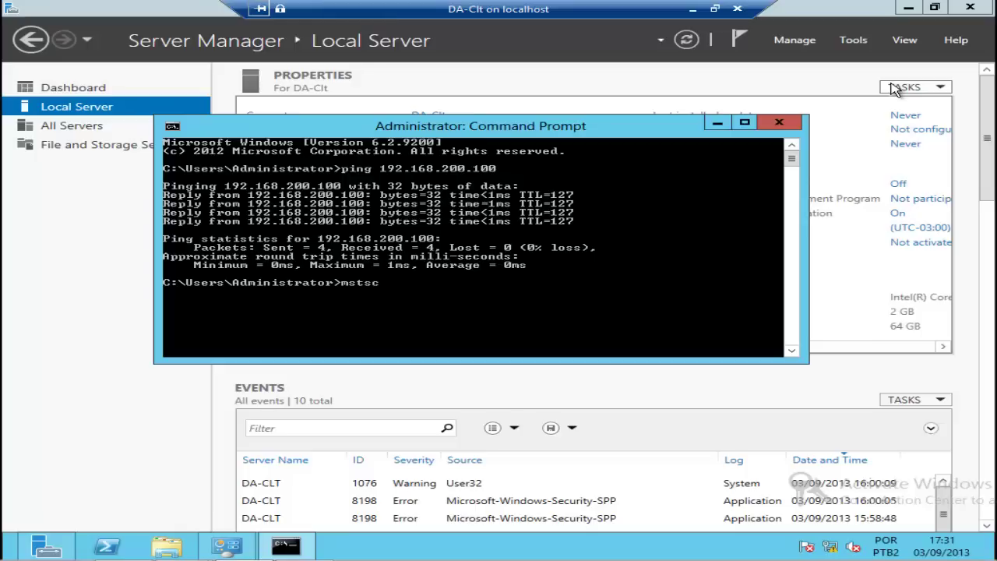
Step: Open a remote desktop session to 192.168.200.100 with admin credentials, accepting the certificate
text(192.168.200.1)
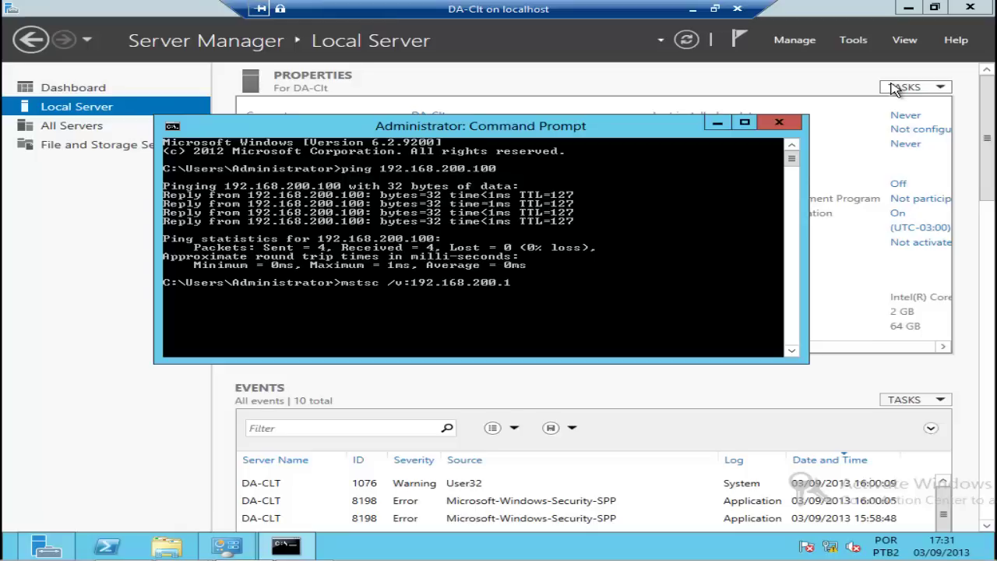
text(00)
key(Return)
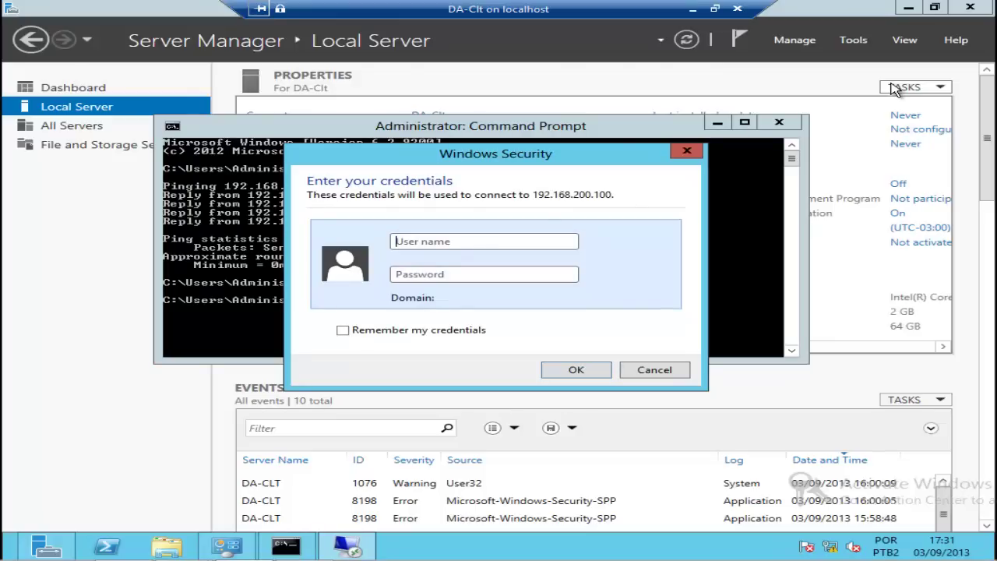
text(adminPa$$w0rd)
key(Return)
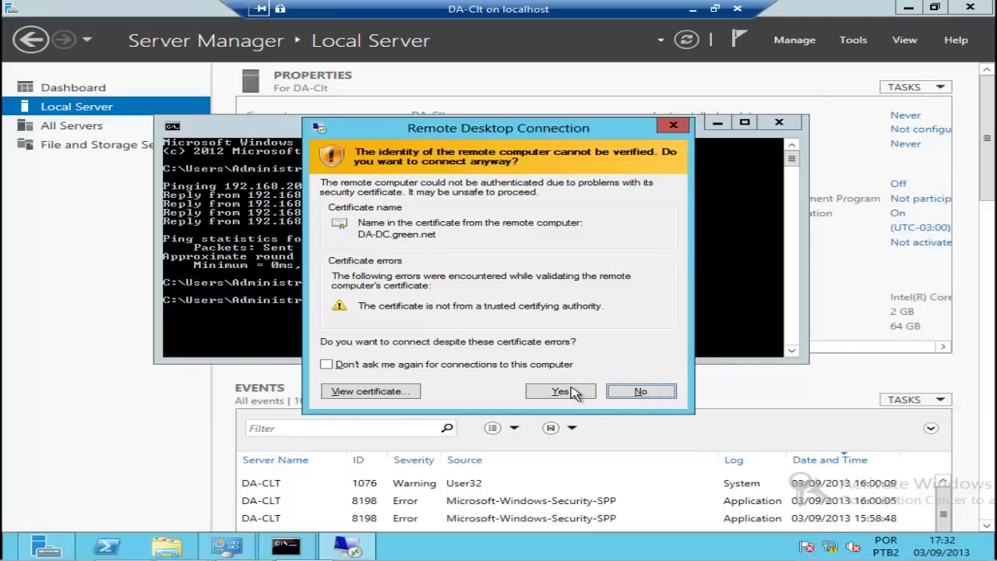
click(560, 392)
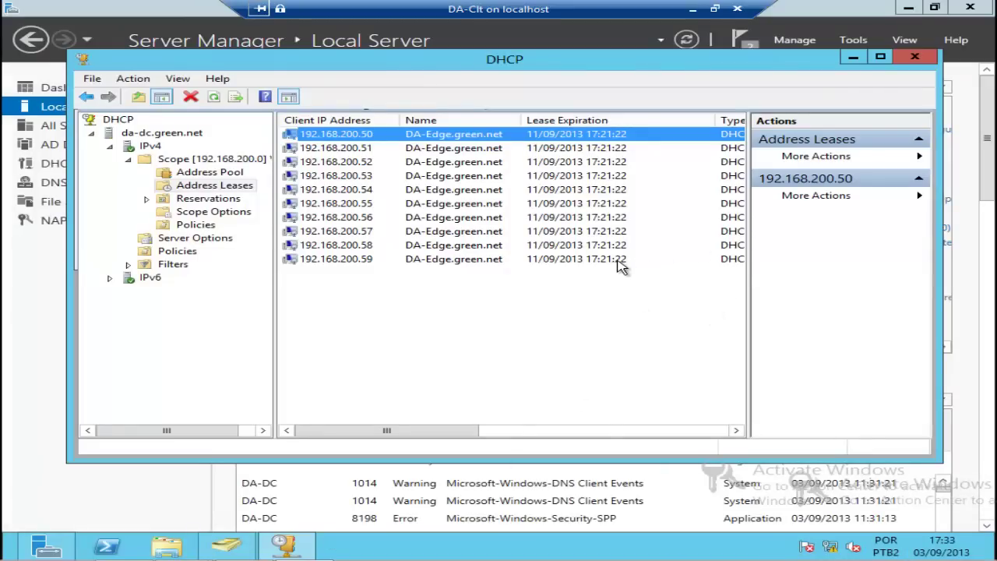
Step: Sign out of the remote server session from the Start screen's account menu
click(163, 505)
key(super)
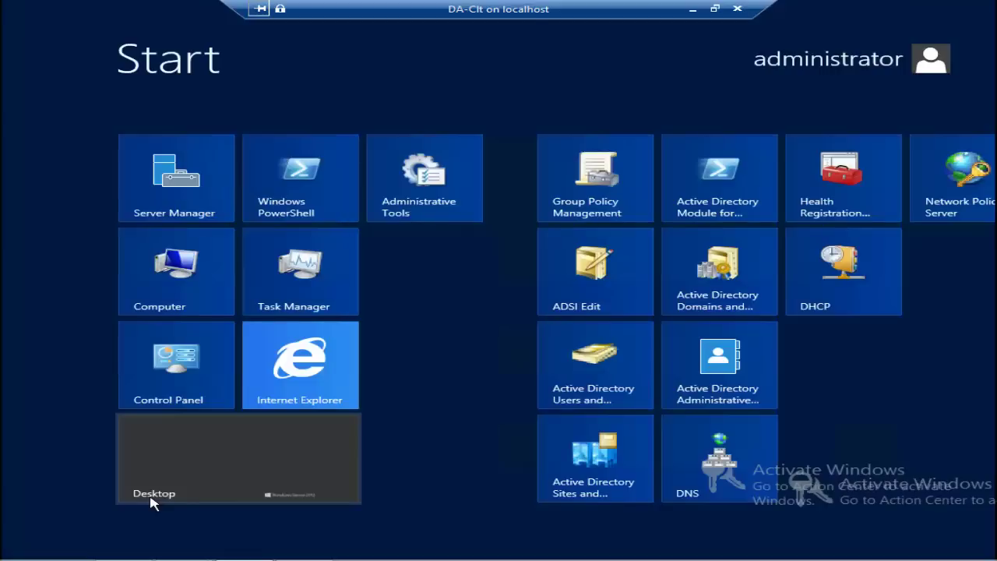
click(845, 61)
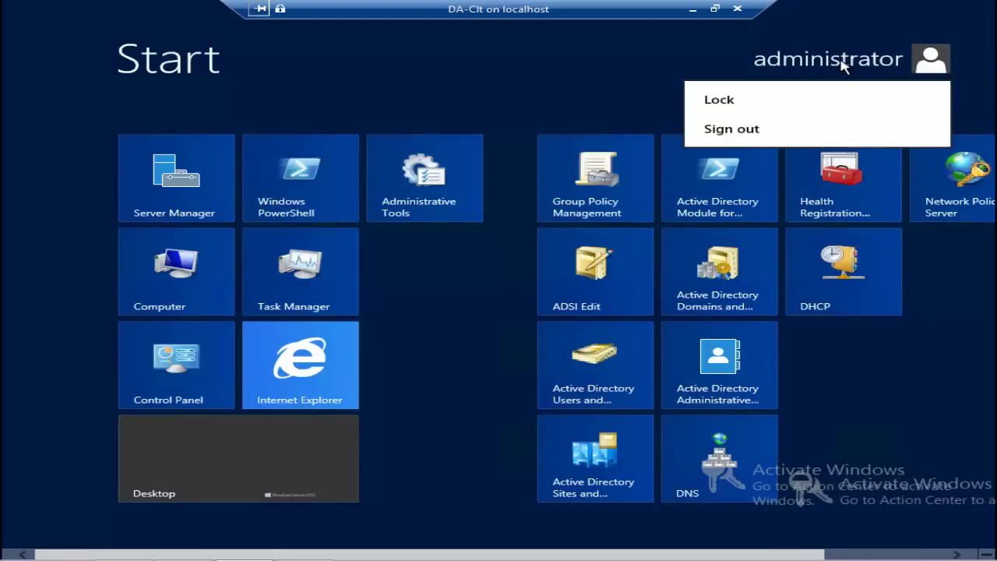
click(732, 129)
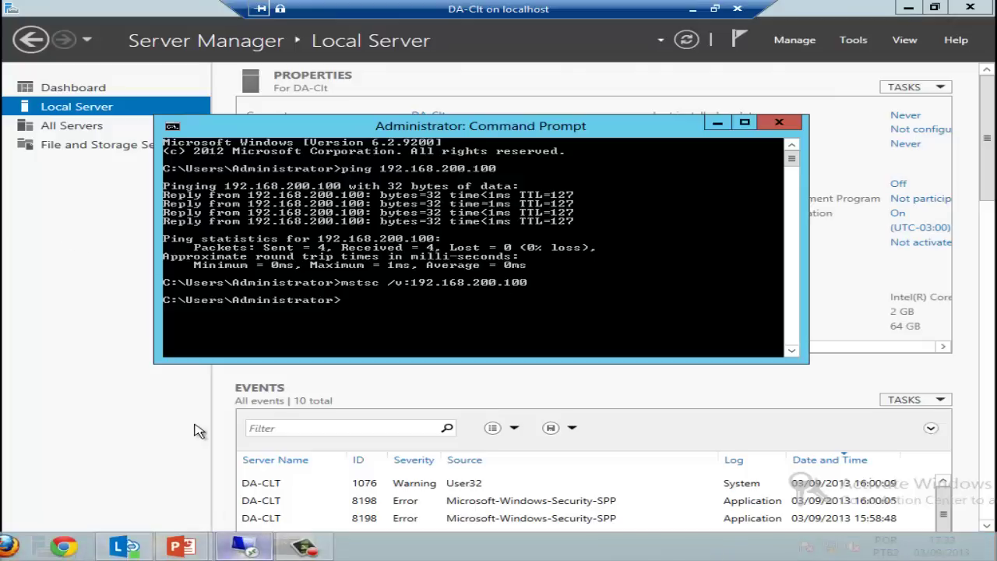
Step: Bring Network Connections forward and open the context menu for VPN Green
mouse_move(226, 545)
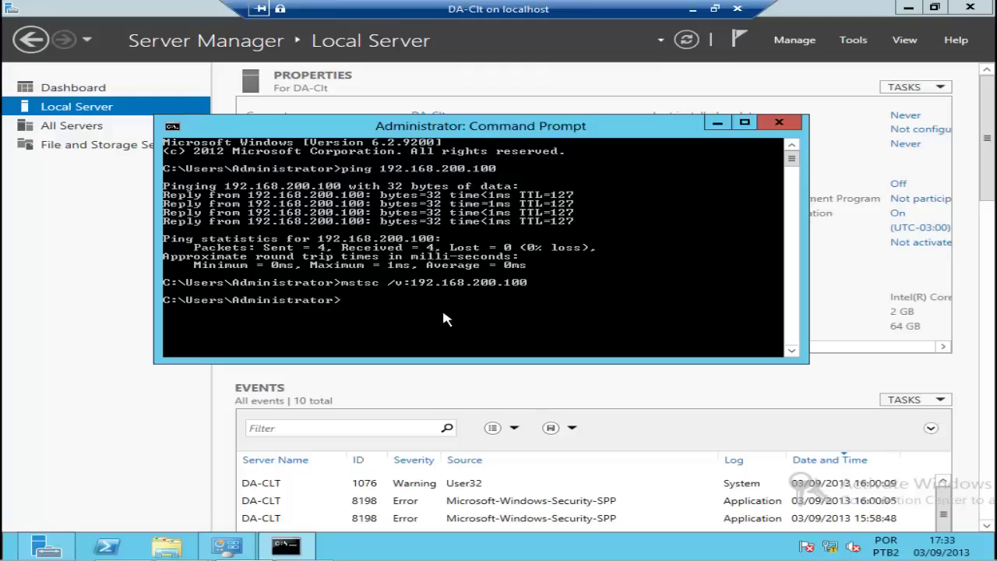
click(226, 545)
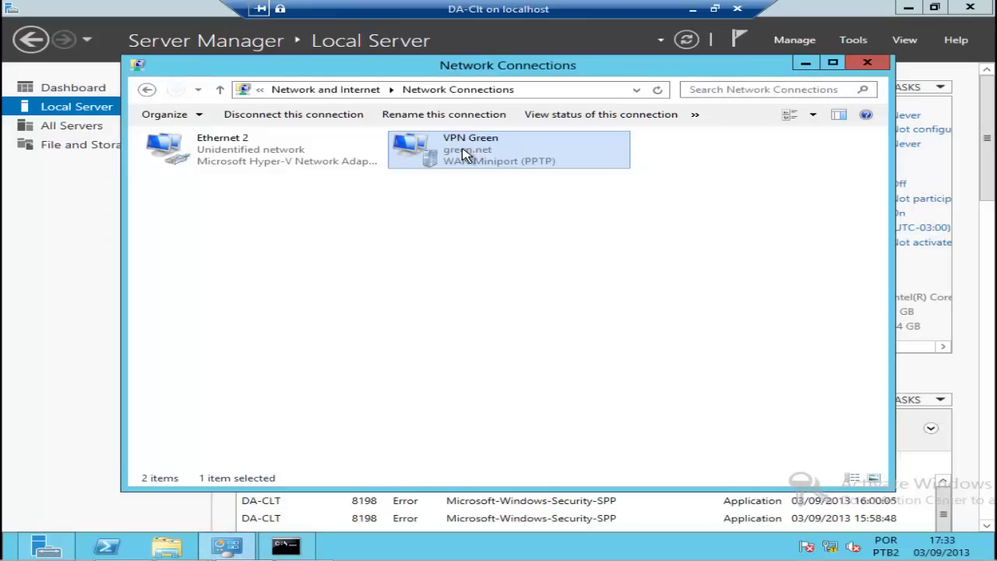
right_click(462, 149)
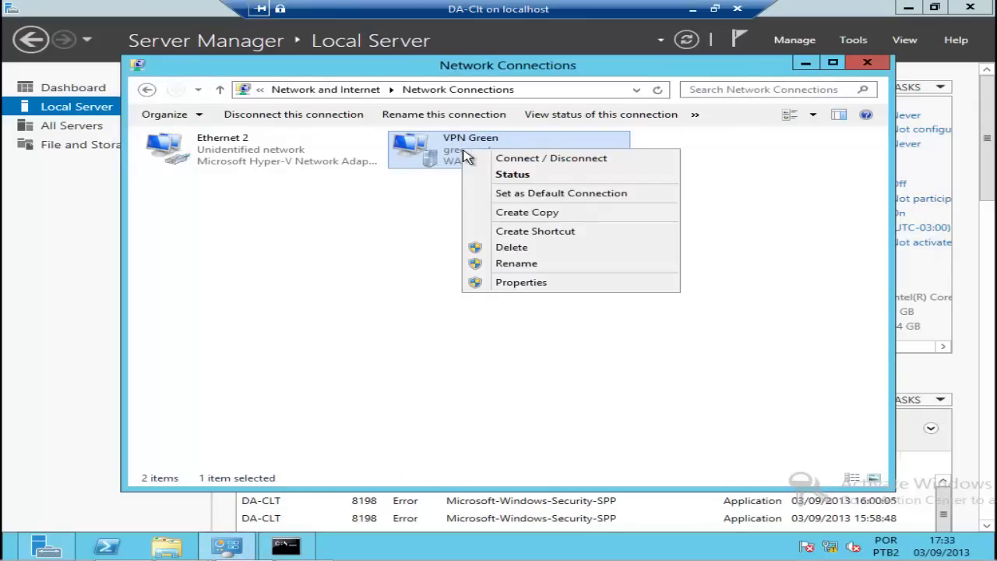
Step: Disconnect VPN Green from the Networks pane and minimize Network Connections
click(528, 160)
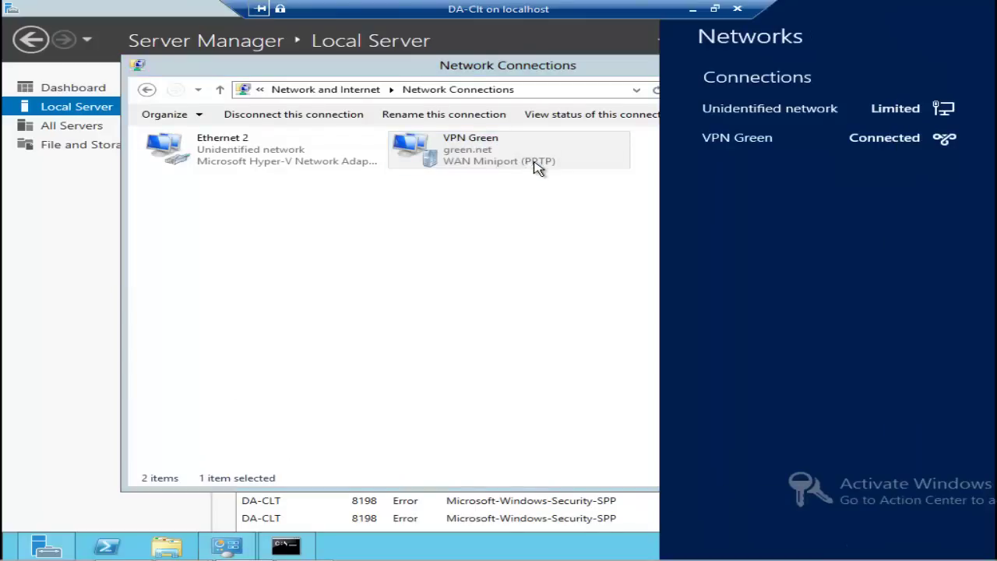
click(883, 146)
click(899, 176)
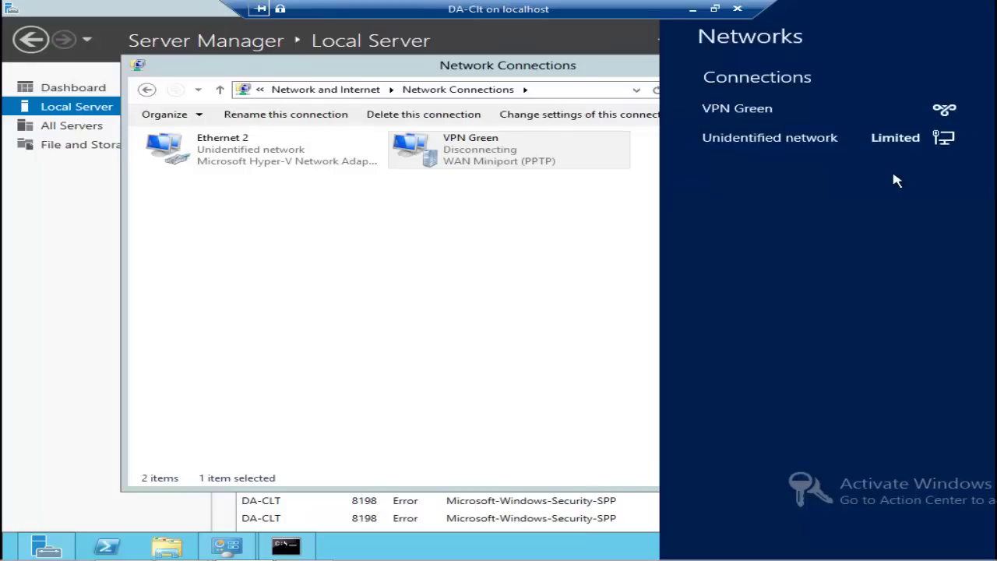
click(273, 68)
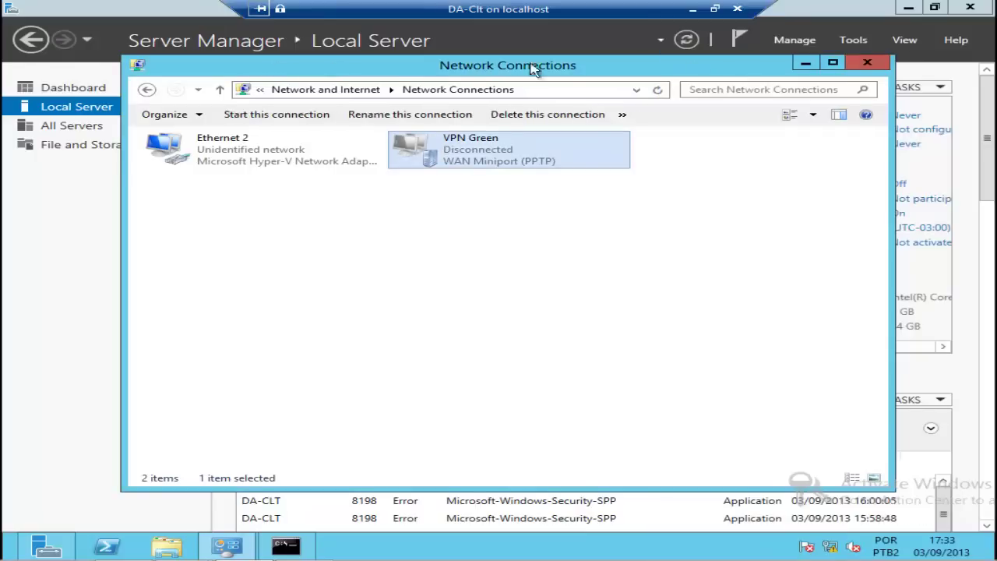
click(806, 65)
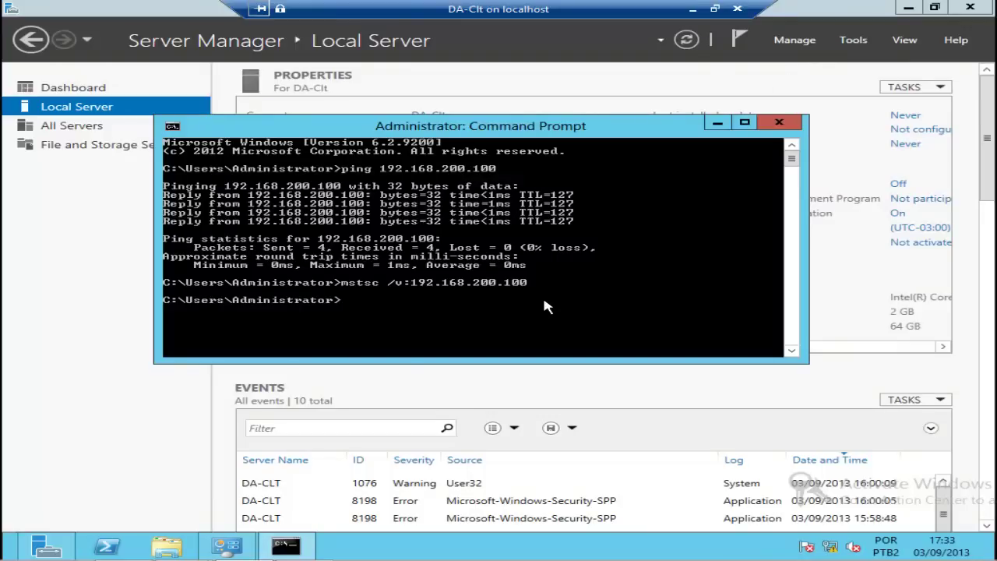
Step: Rerun mstsc /v:192.168.200.100, dismiss its error, then ping 192.168.200.100, which fails with 100% loss
key(Up)
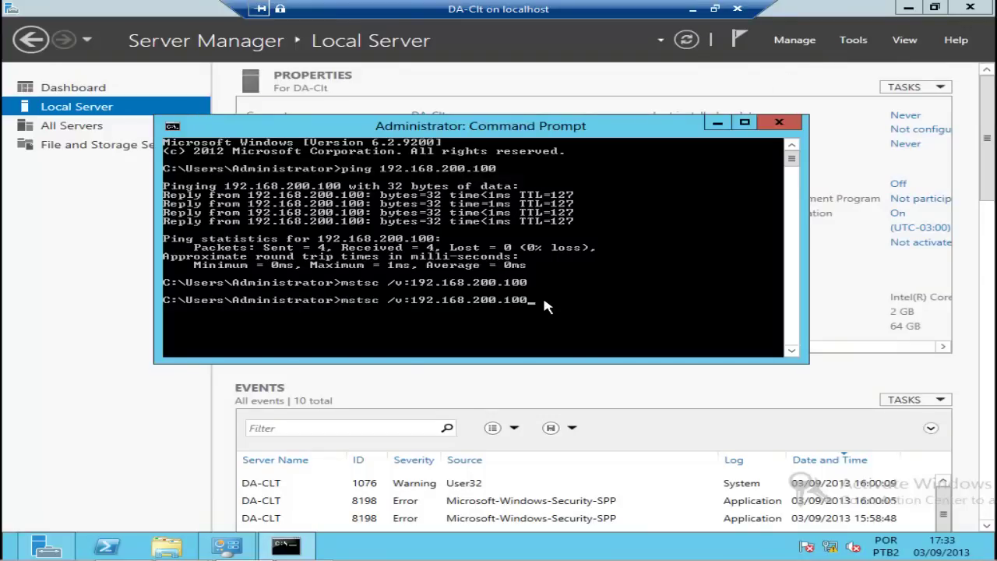
key(Return)
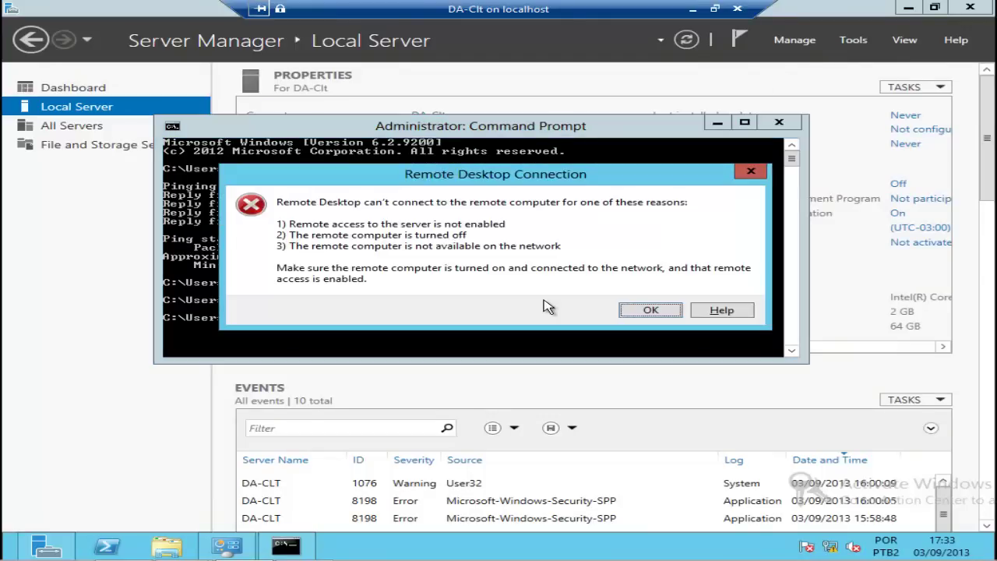
key(Return)
text(ping 192.168.200.100)
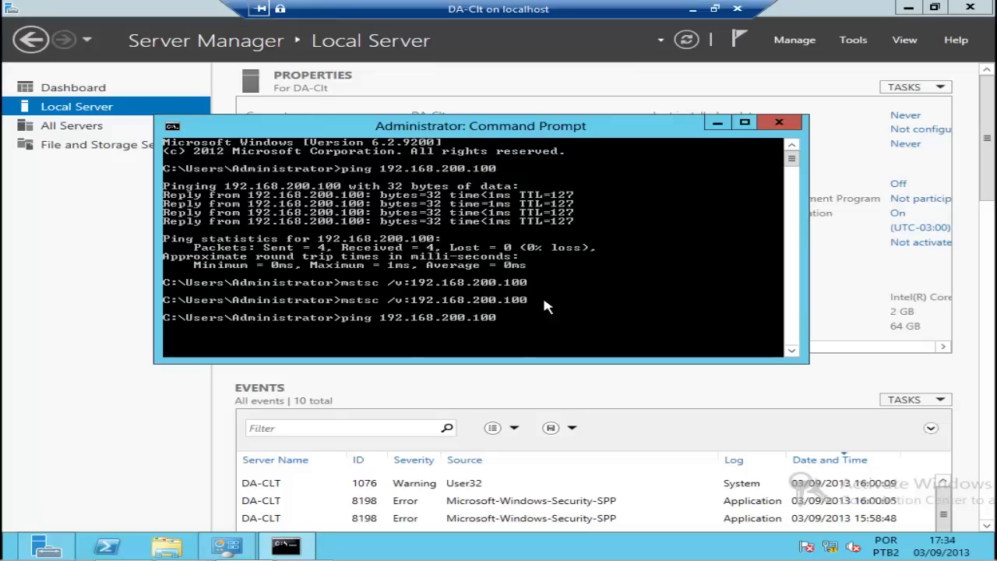
key(Return)
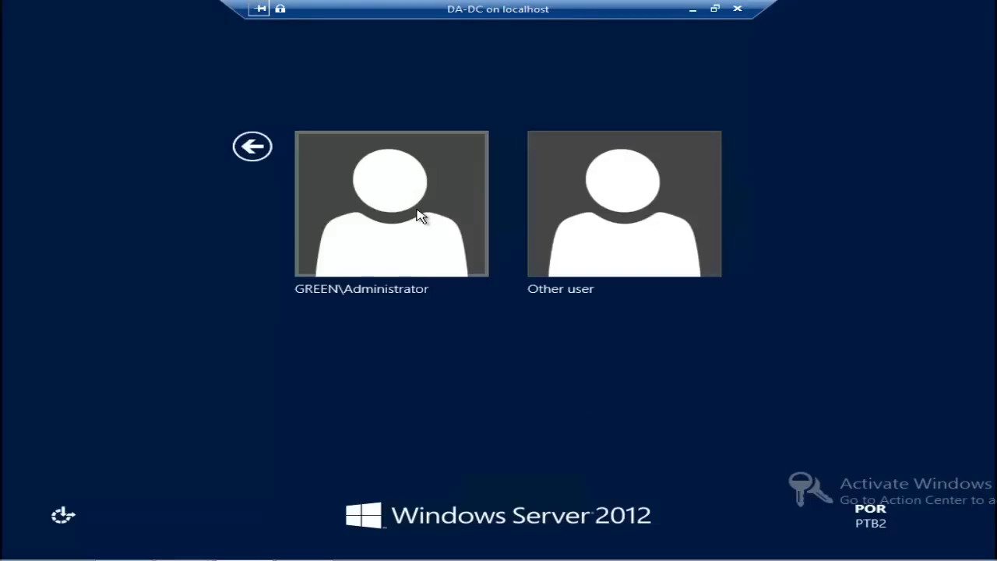
Step: Sign in to DA-DC as the domain administrator and launch Network Policy Server from Tools
click(421, 218)
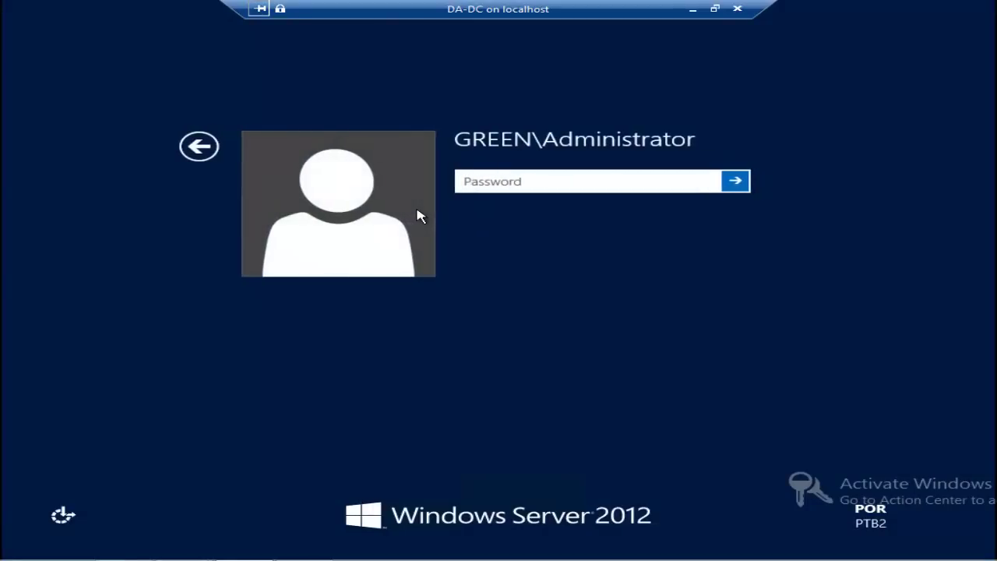
text(•••••)
key(Return)
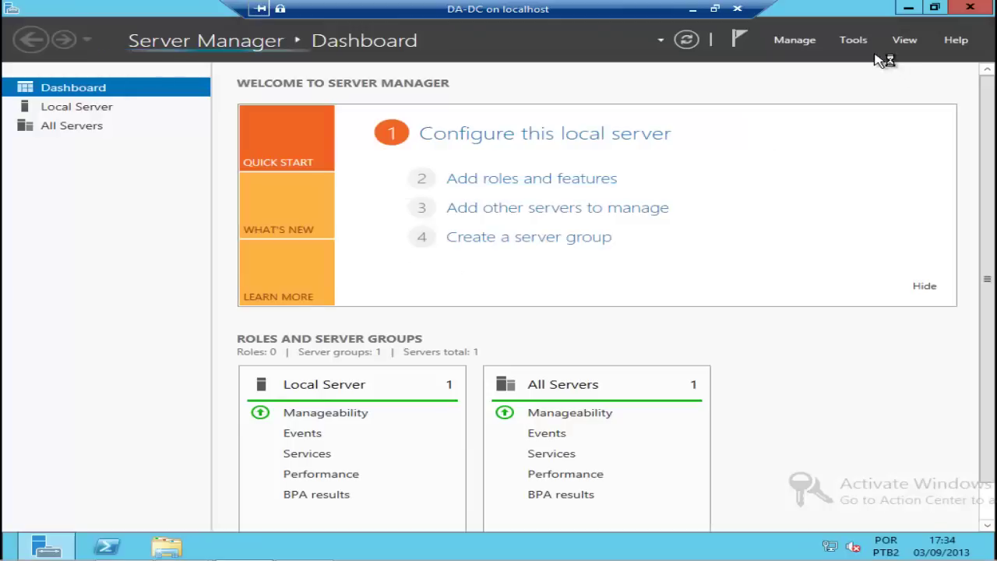
click(865, 43)
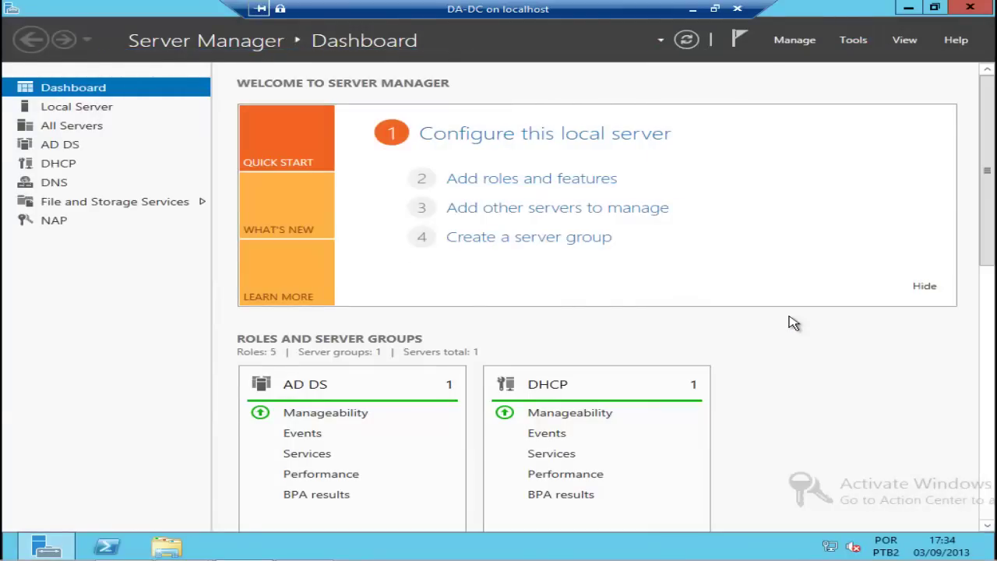
drag(207, 22, 340, 75)
Step: Confirm the Acesso a VPN network policy's condition requires GREEN\VPN membership, then close NPS
double_click(215, 150)
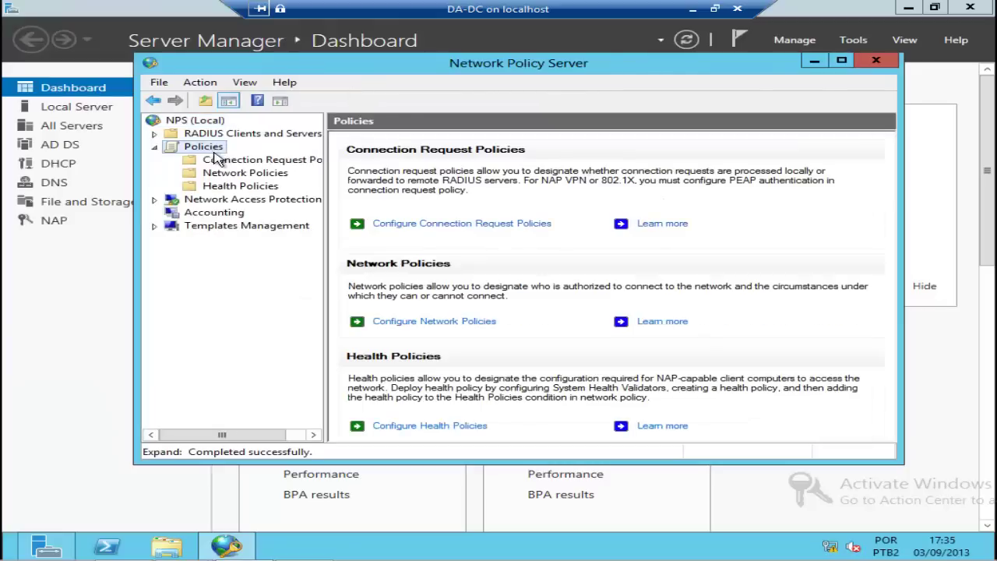
click(235, 173)
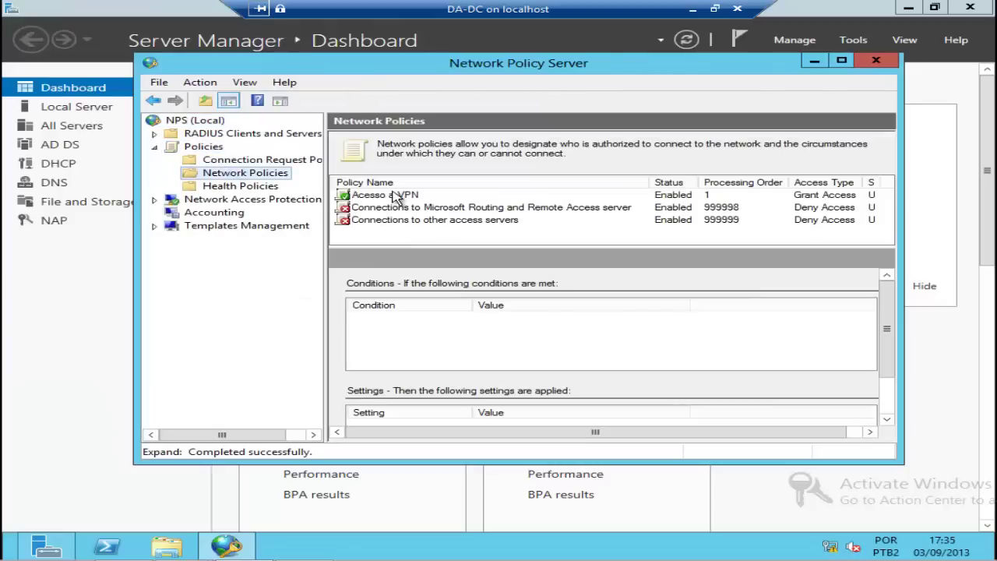
double_click(395, 196)
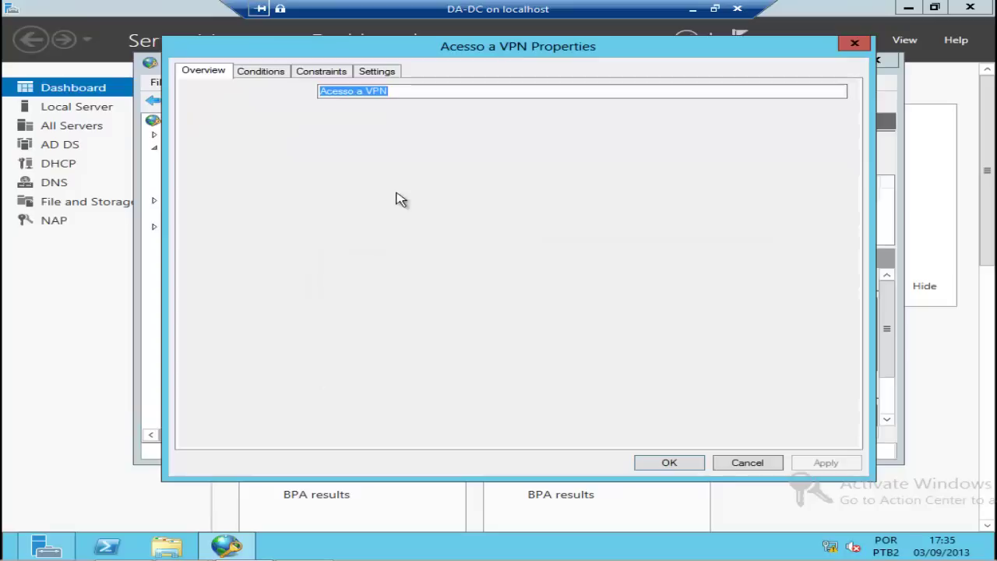
click(269, 75)
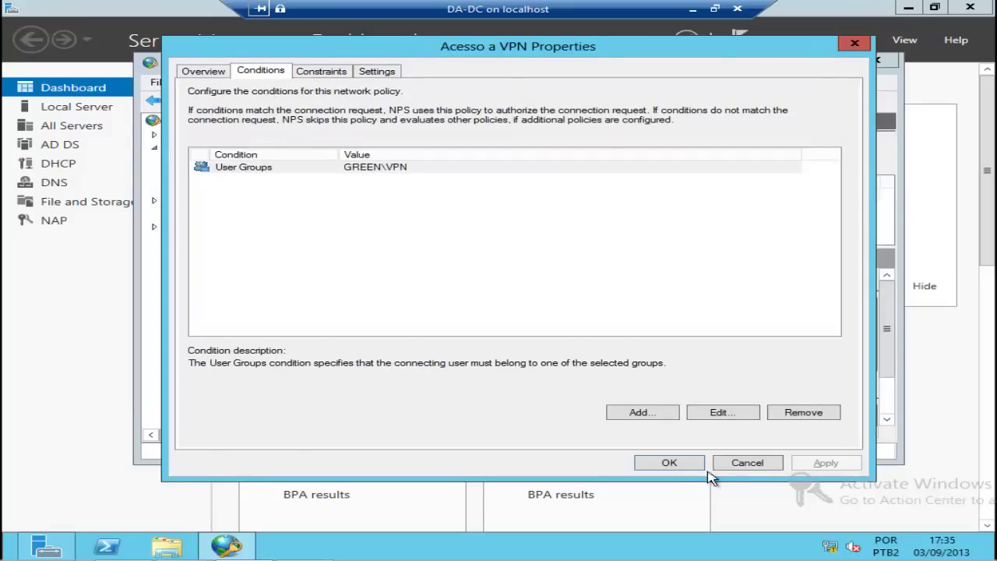
click(732, 463)
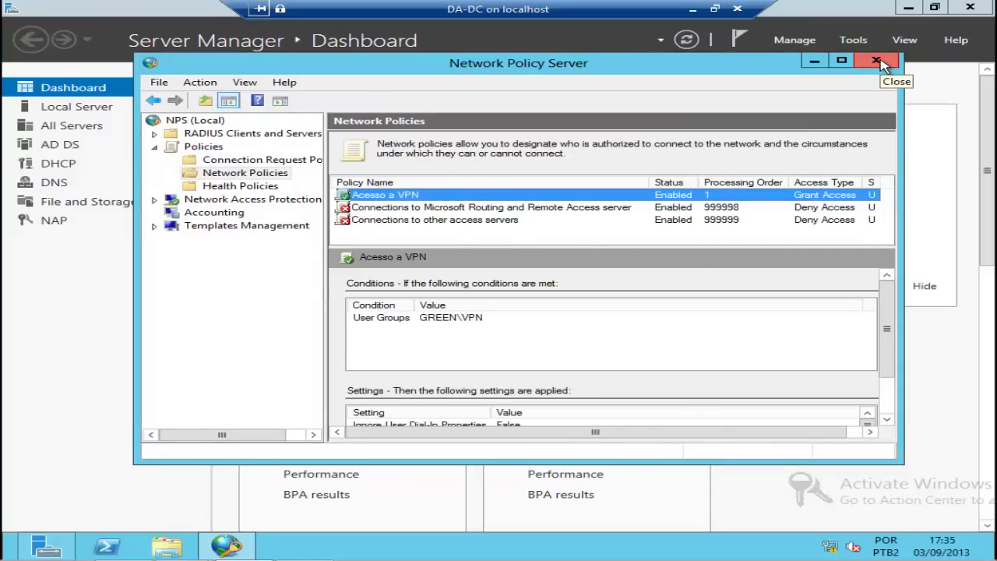
click(877, 61)
click(860, 45)
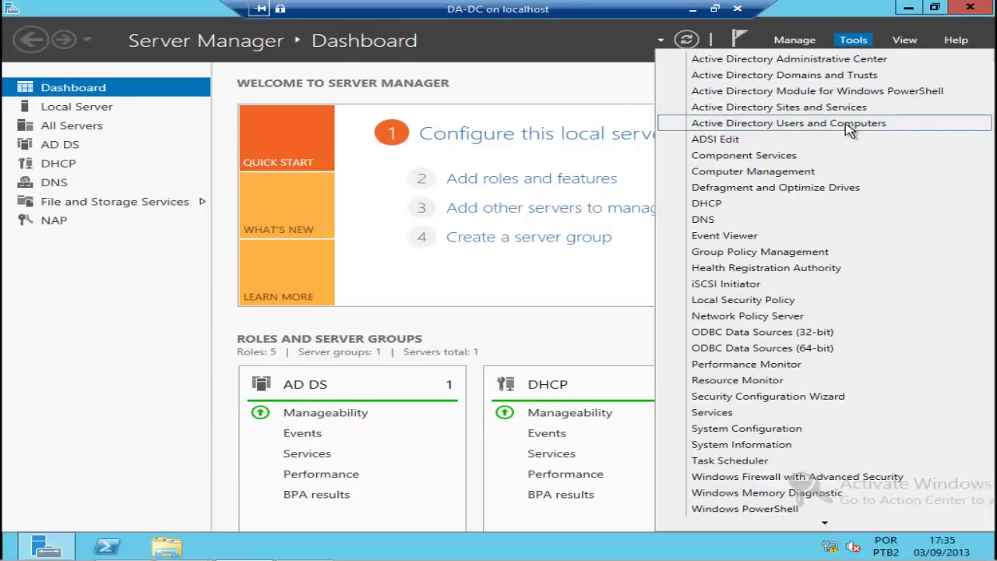
Step: Add the second Tecnicos user account to the VPN group in Active Directory Users and Computers
click(849, 125)
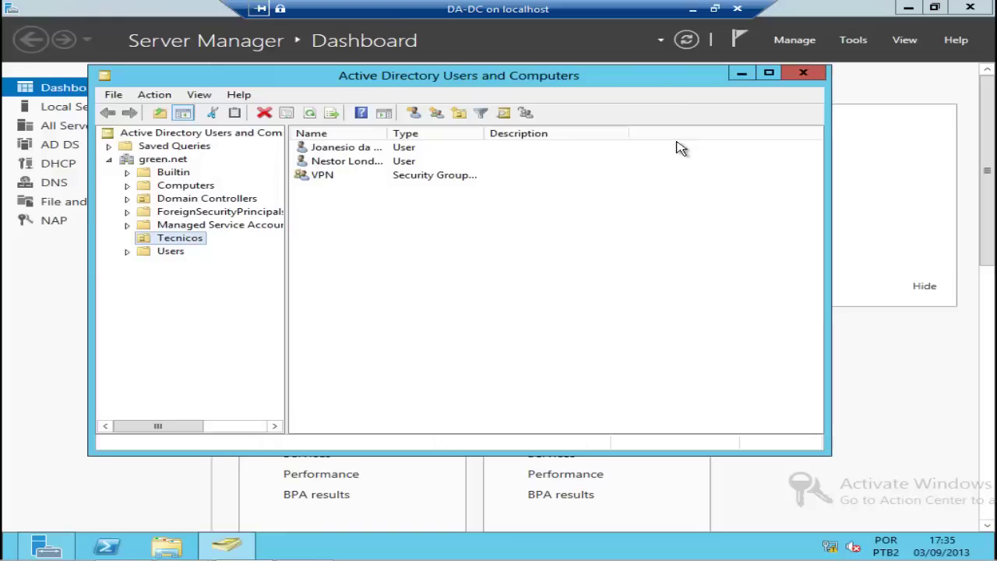
click(327, 167)
right_click(327, 166)
click(363, 187)
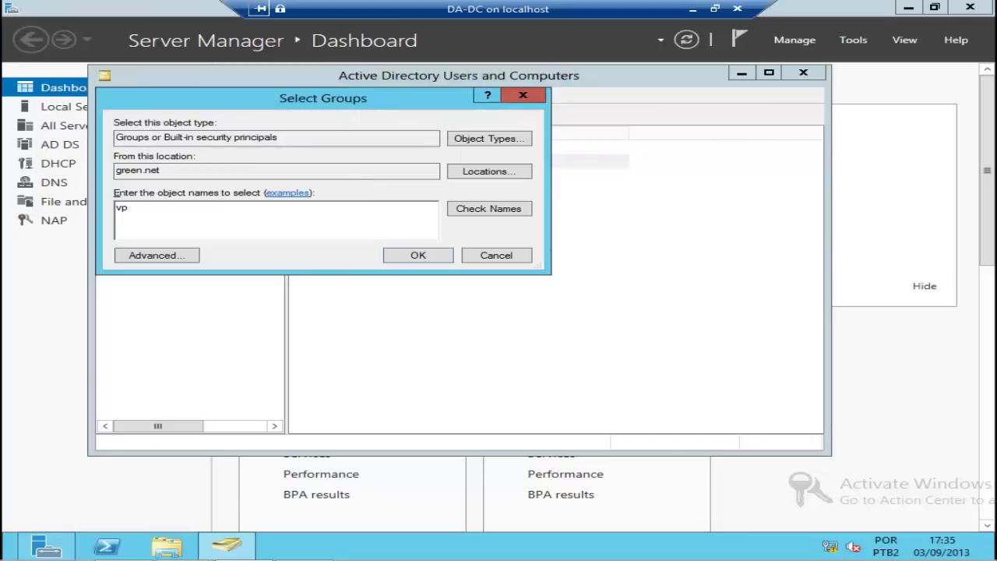
text(n)
click(505, 210)
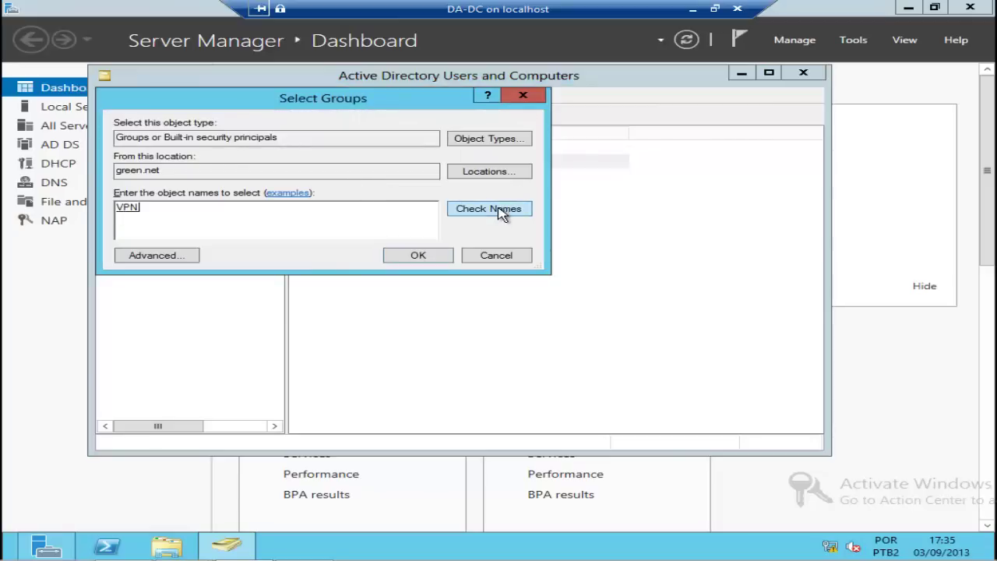
click(424, 255)
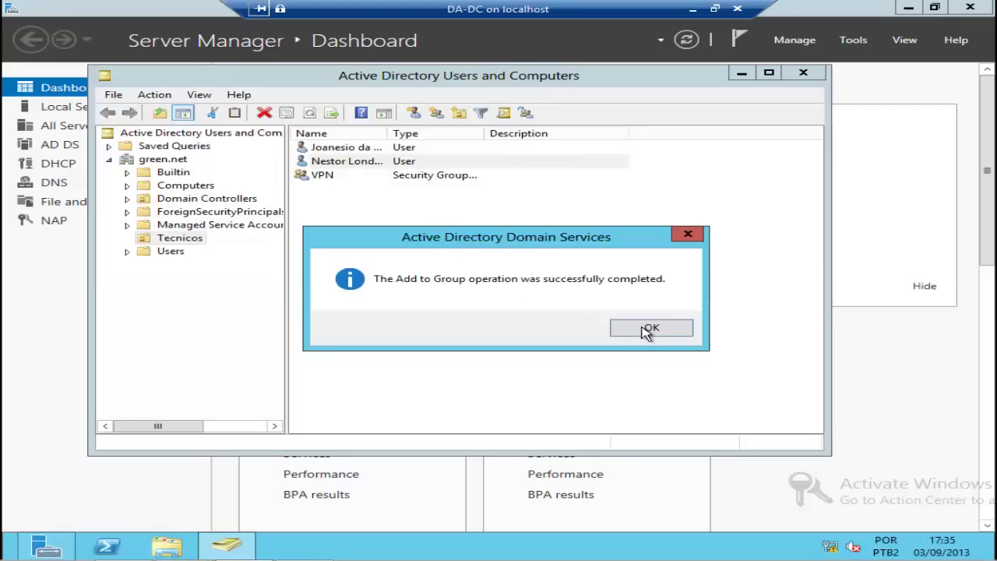
click(642, 328)
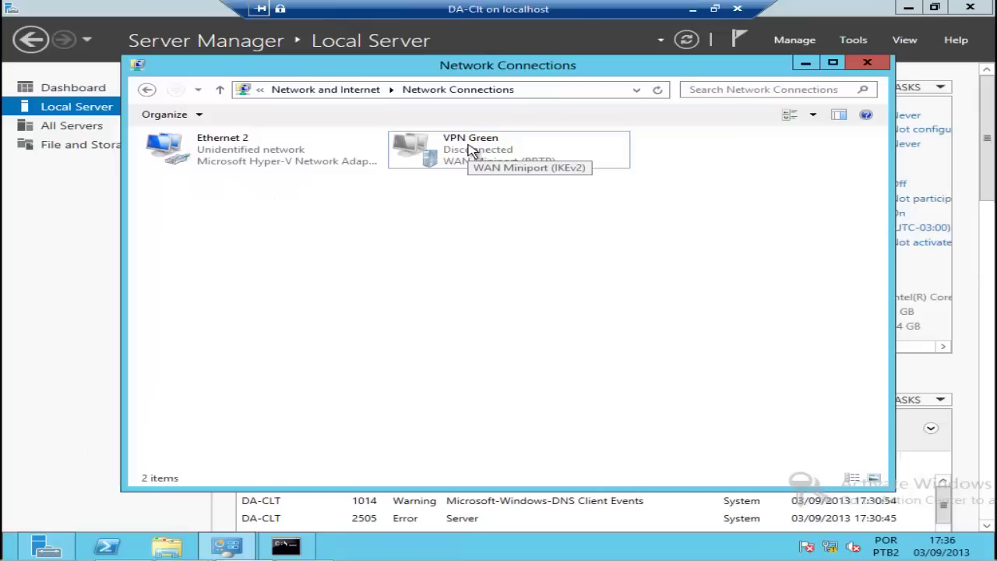
double_click(473, 151)
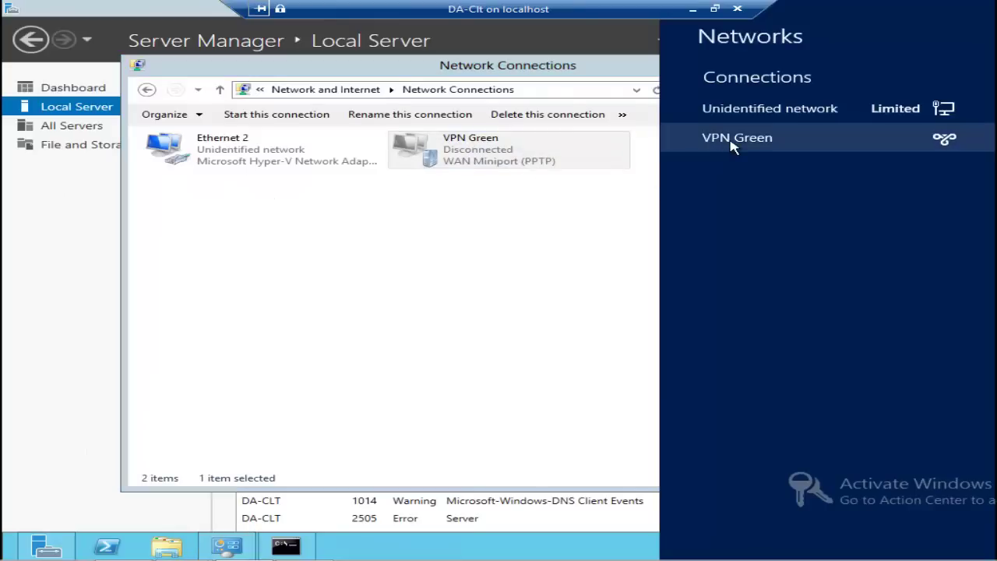
Step: Clear VPN Green's cached credentials and connect it using the user's name and password
right_click(732, 146)
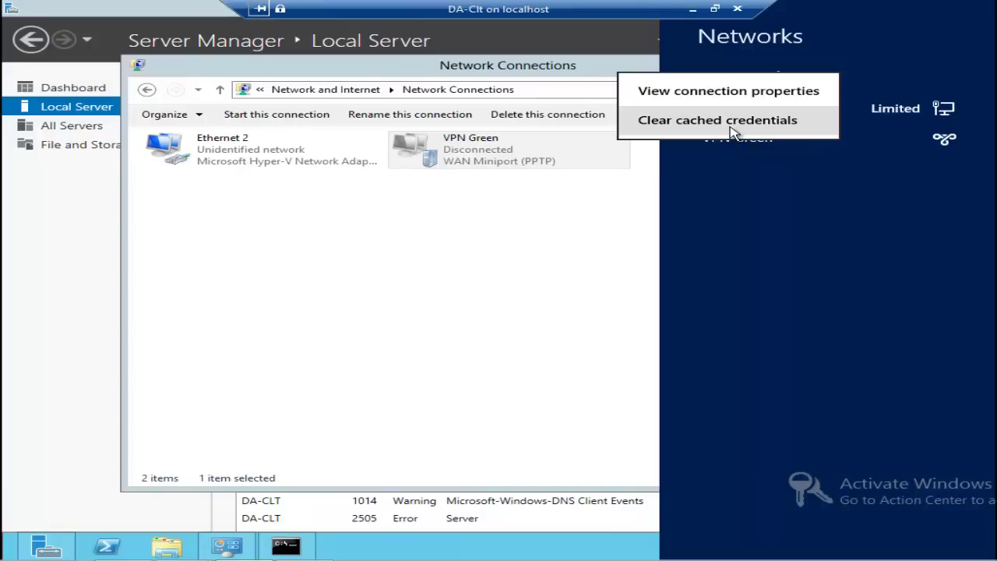
click(732, 122)
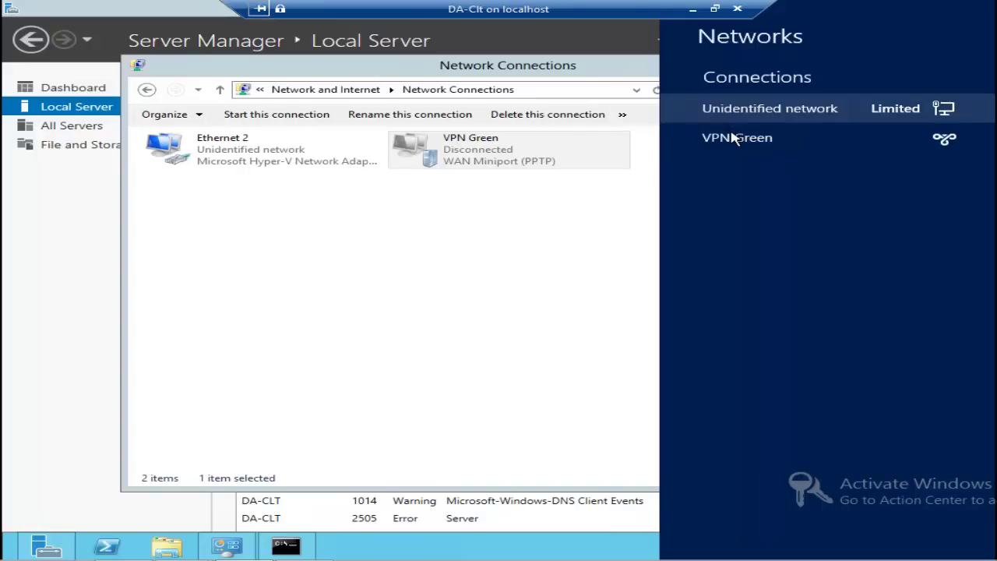
click(733, 137)
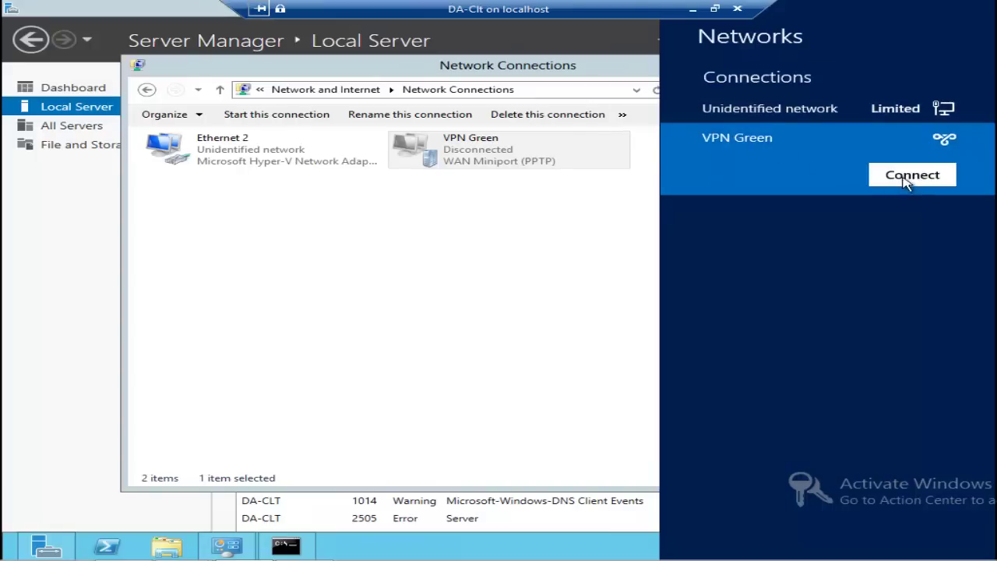
click(906, 180)
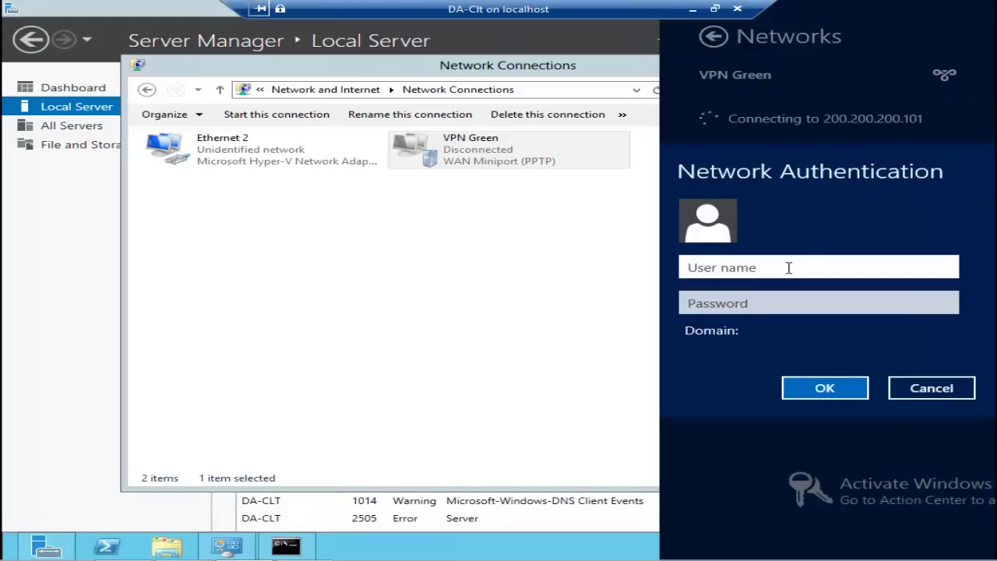
text(nestor)
key(Tab)
text(Pa)
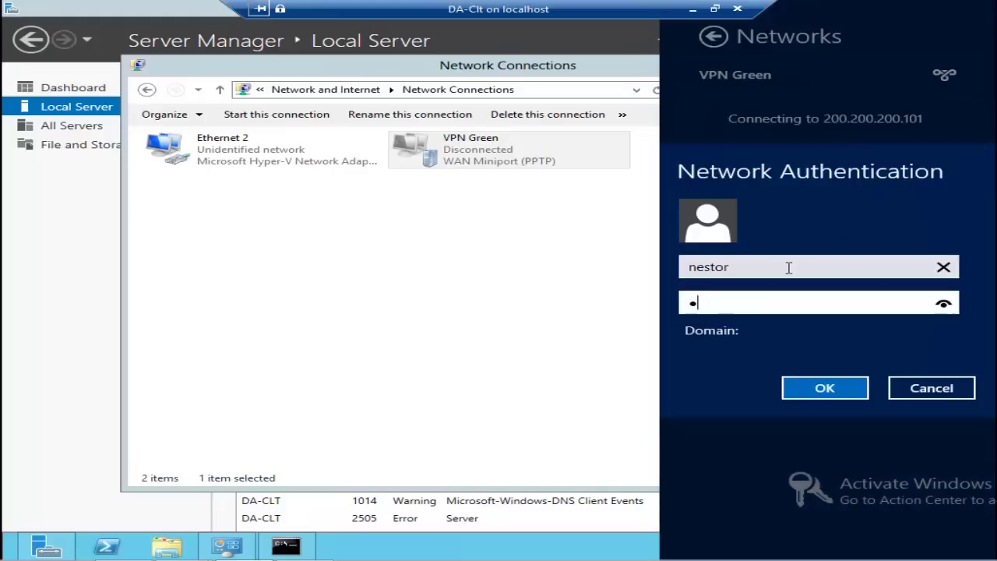
text($$w0rd)
click(828, 386)
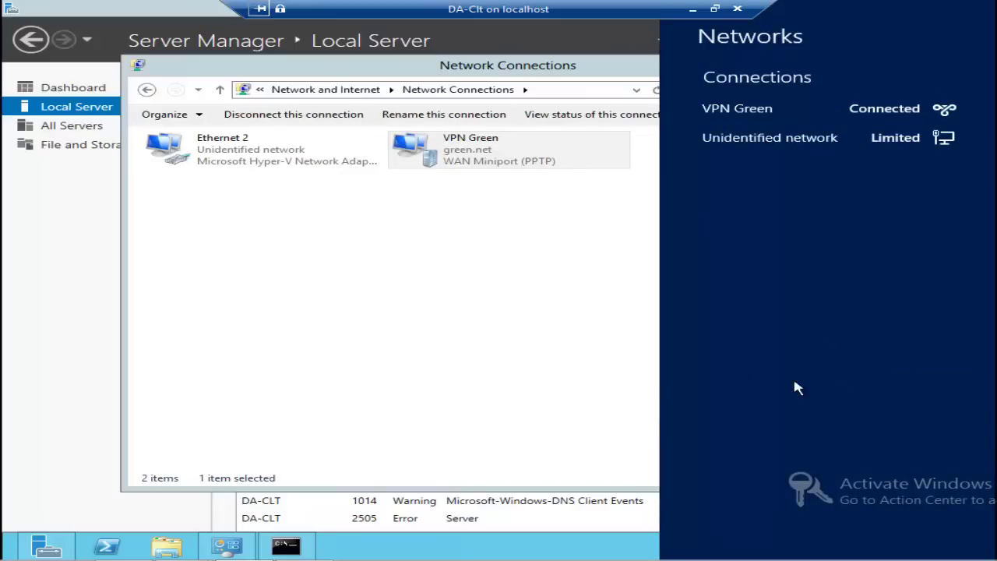
click(528, 210)
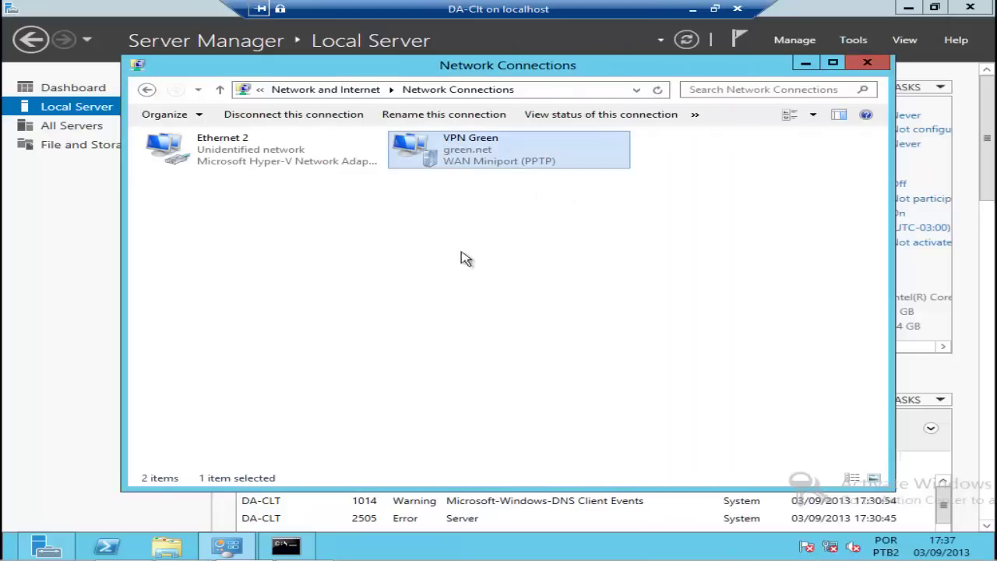
Step: Rerun the ping to 192.168.200.100 in Command Prompt, now receiving replies
click(285, 545)
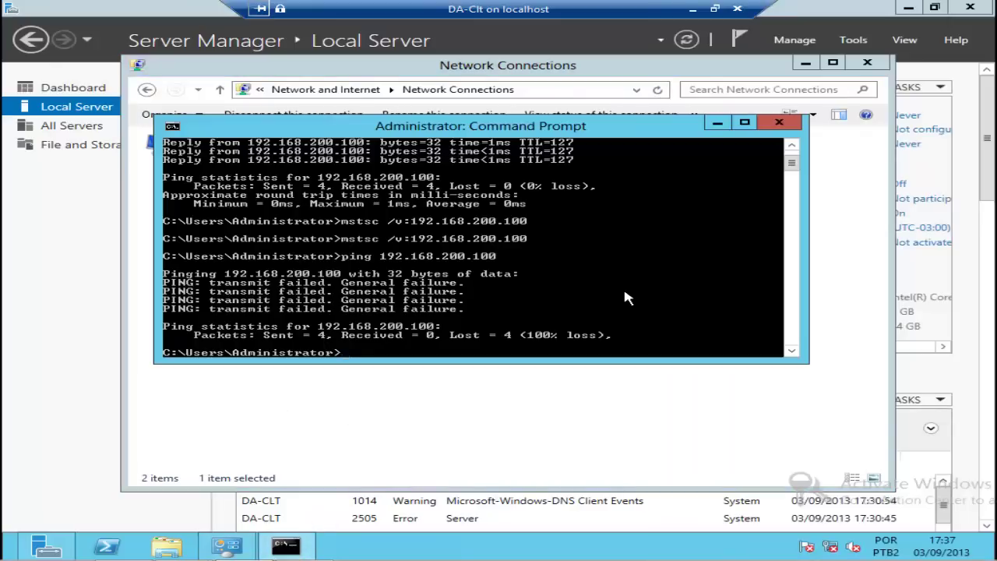
key(Up)
key(Return)
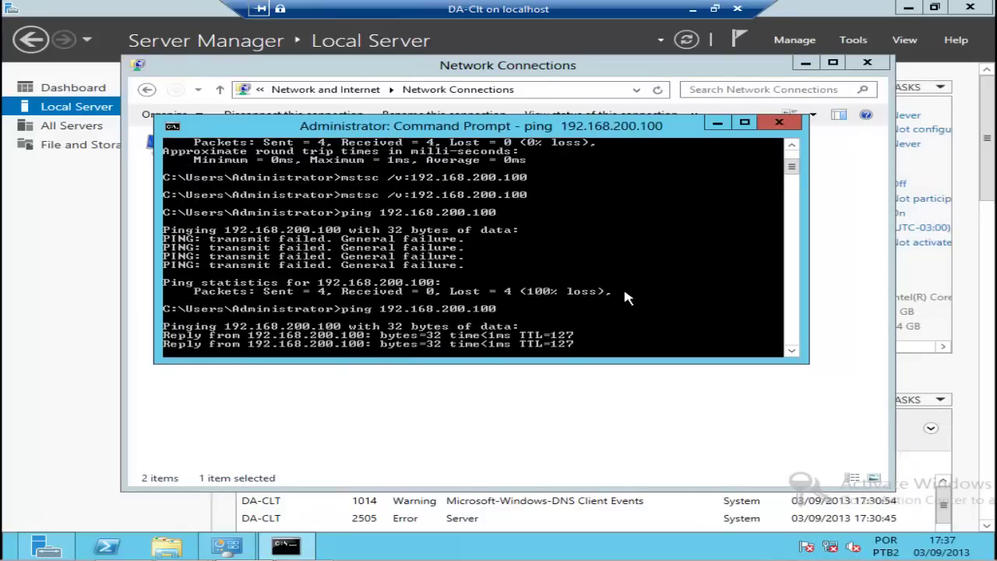